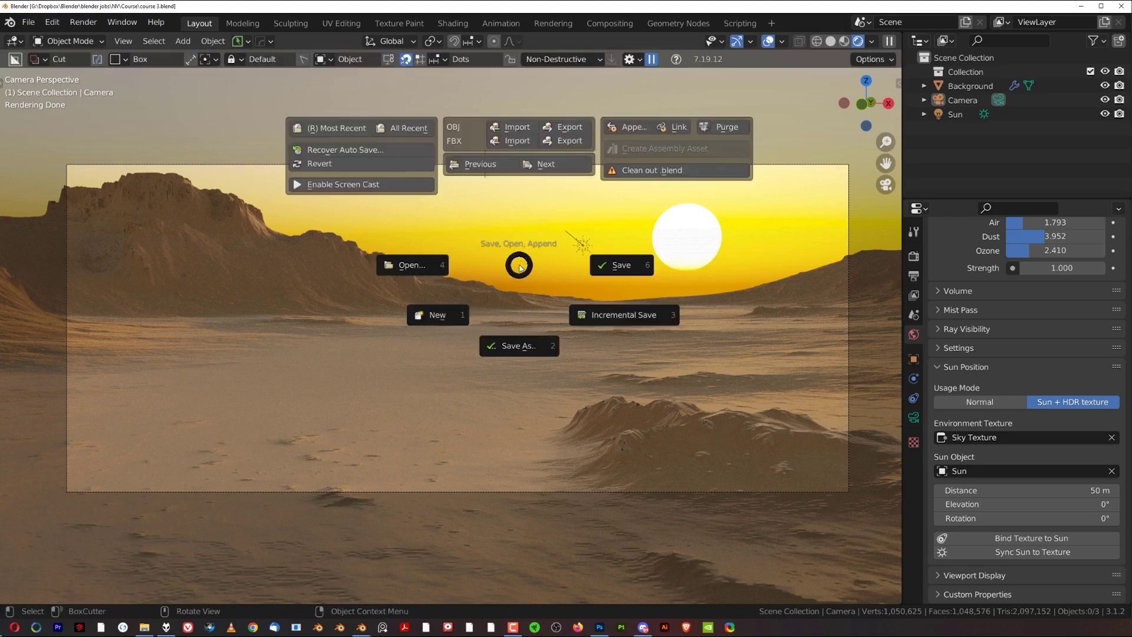
# Append the Ship and Tower collections from the file 3D models-PACKED.blend into the scene.
pyautogui.click(616, 133)
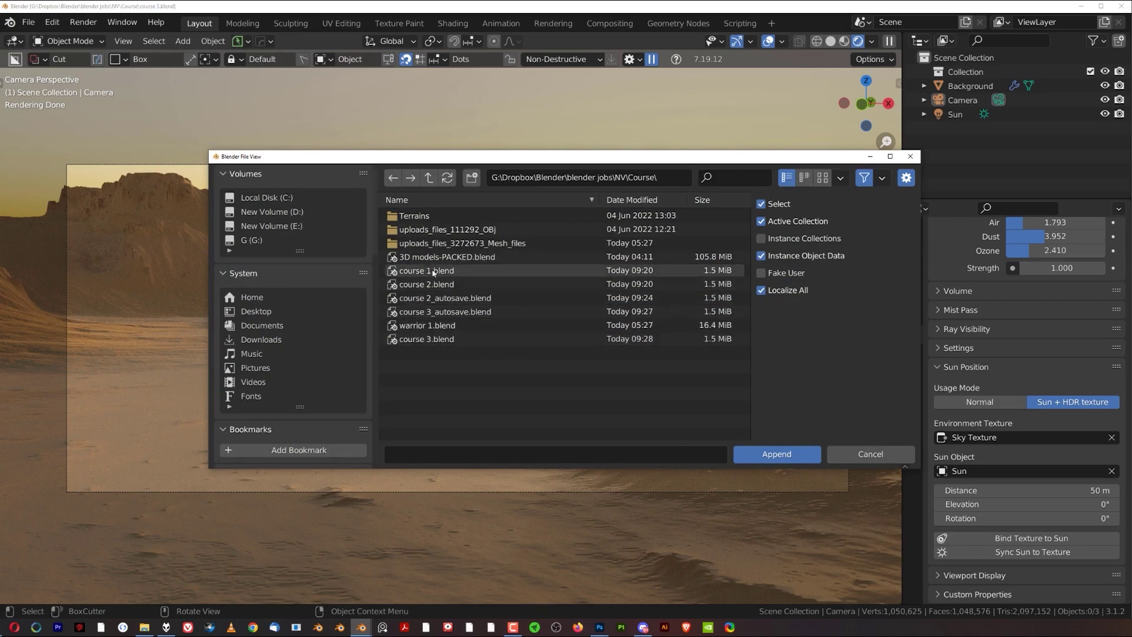
pyautogui.click(449, 259)
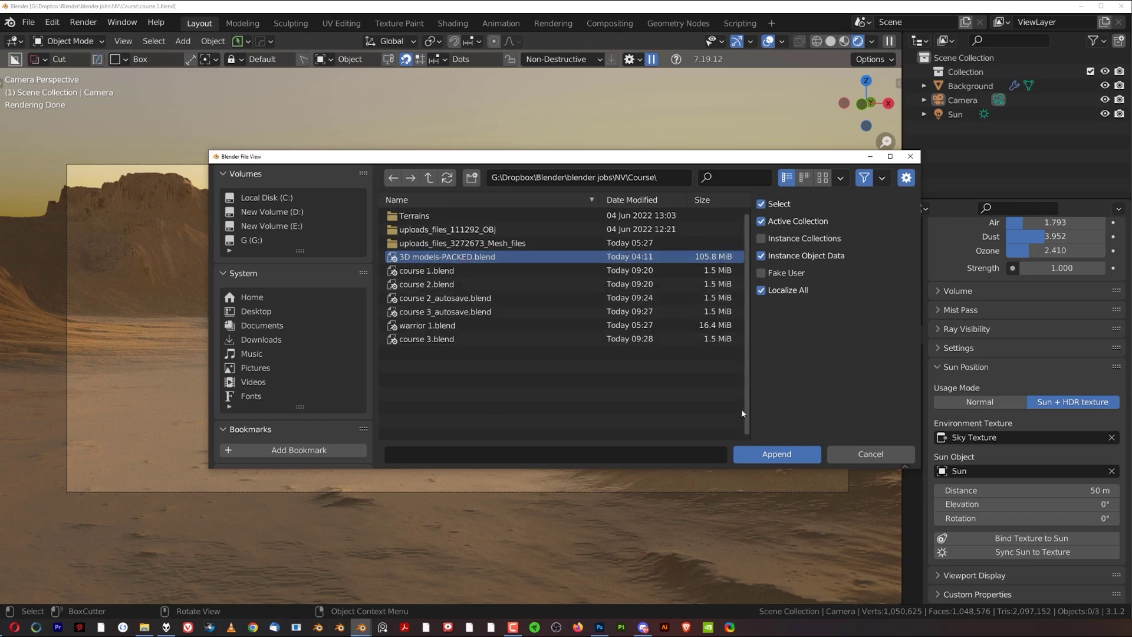
pyautogui.click(774, 459)
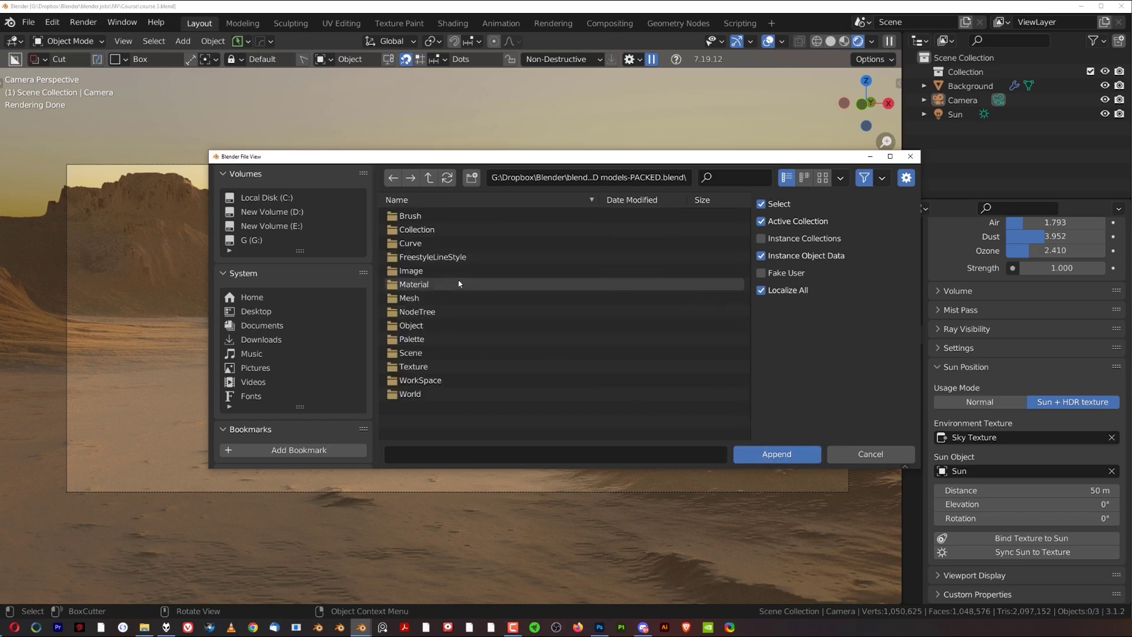
pyautogui.doubleClick(416, 230)
pyautogui.click(430, 216)
pyautogui.keyDown('shift'); pyautogui.click(432, 231); pyautogui.keyUp('shift')
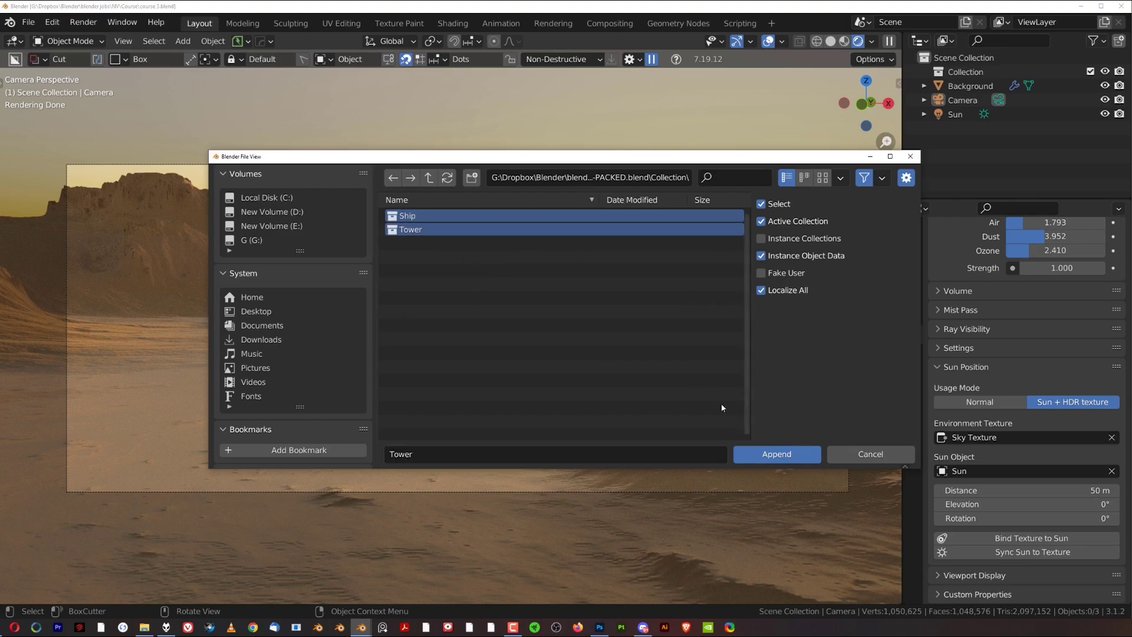
pyautogui.click(776, 454)
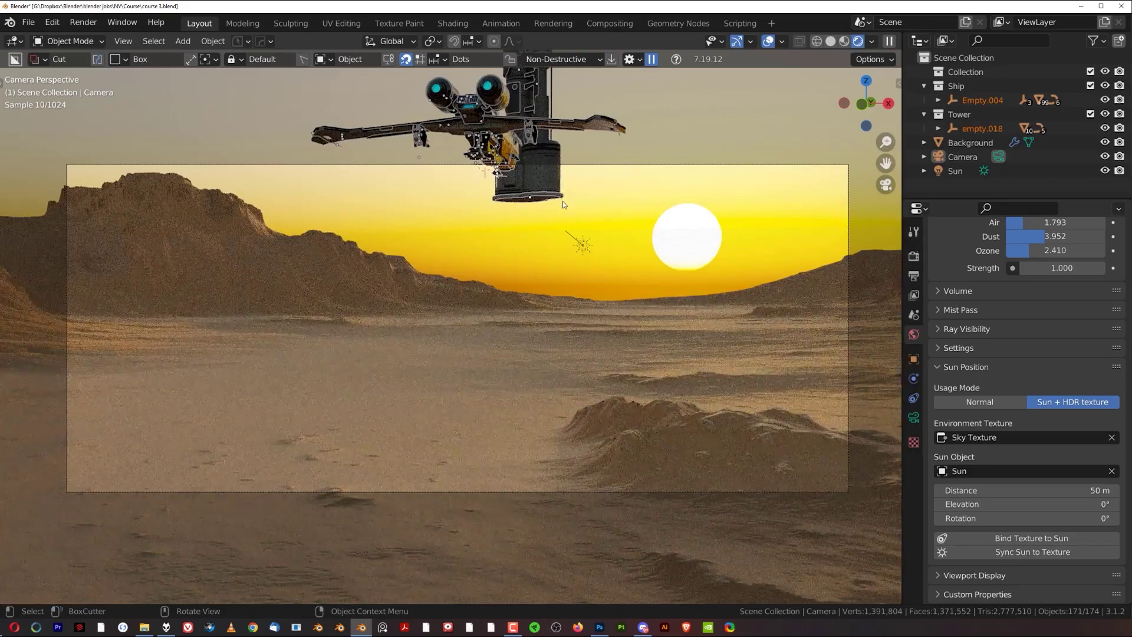
# Select the ship's parent empty, Empty.004, and lower the ship along Z toward the terrain.
pyautogui.scroll(-3, 545, 207)
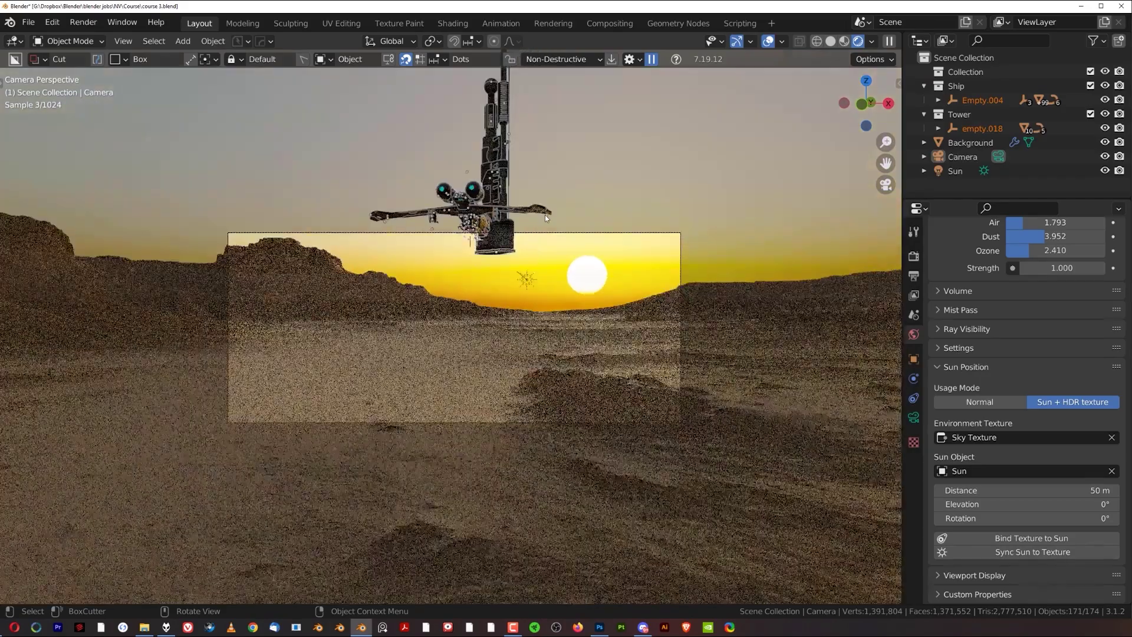
pyautogui.moveTo(532, 184); pyautogui.dragTo(444, 149, button='middle')
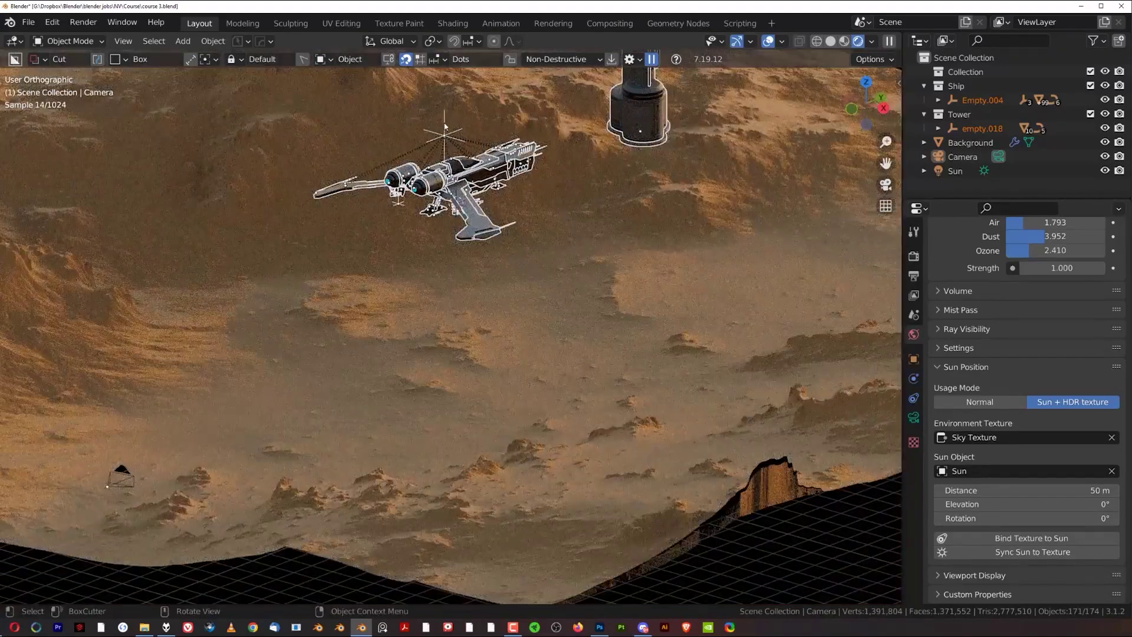
pyautogui.click(445, 124)
pyautogui.moveTo(446, 152); pyautogui.dragTo(512, 295, button='middle')
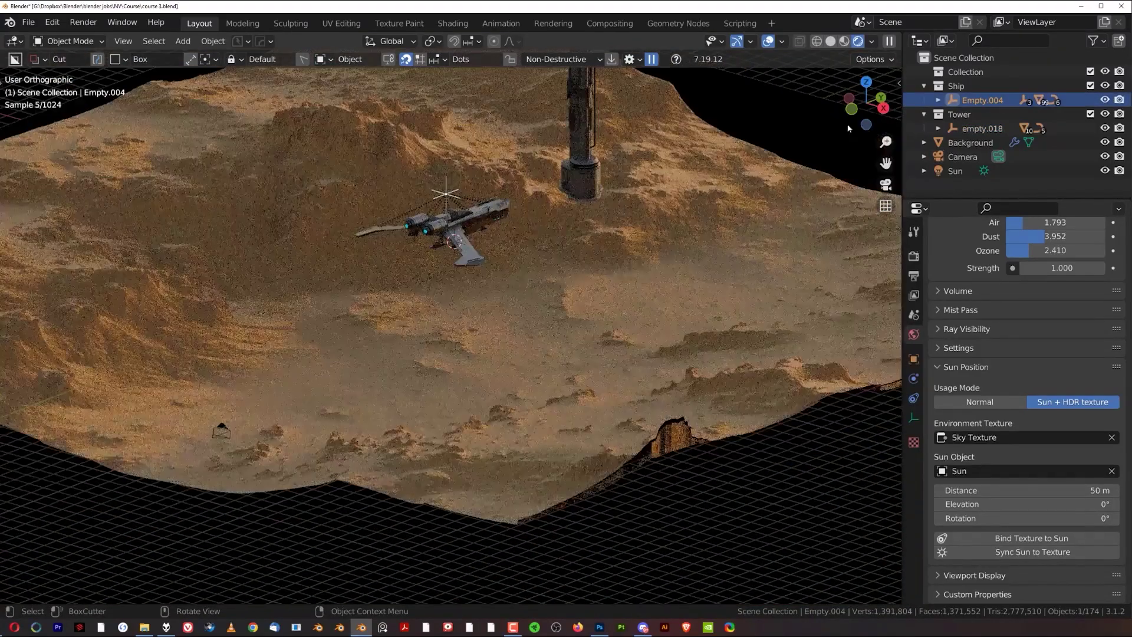
pyautogui.press('g')
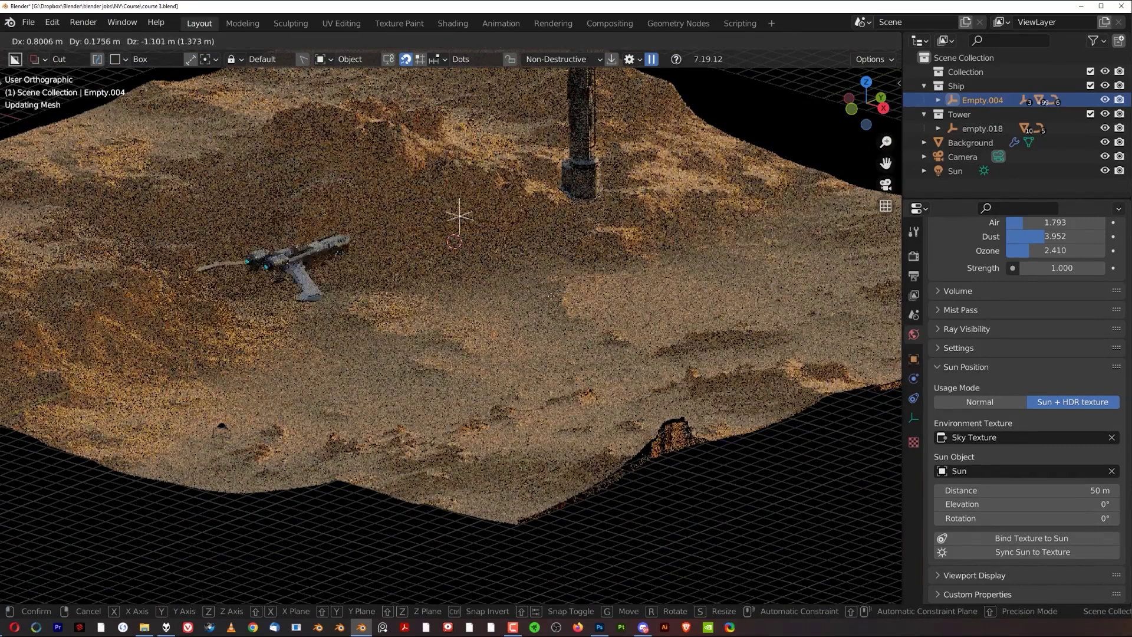
pyautogui.click(532, 293)
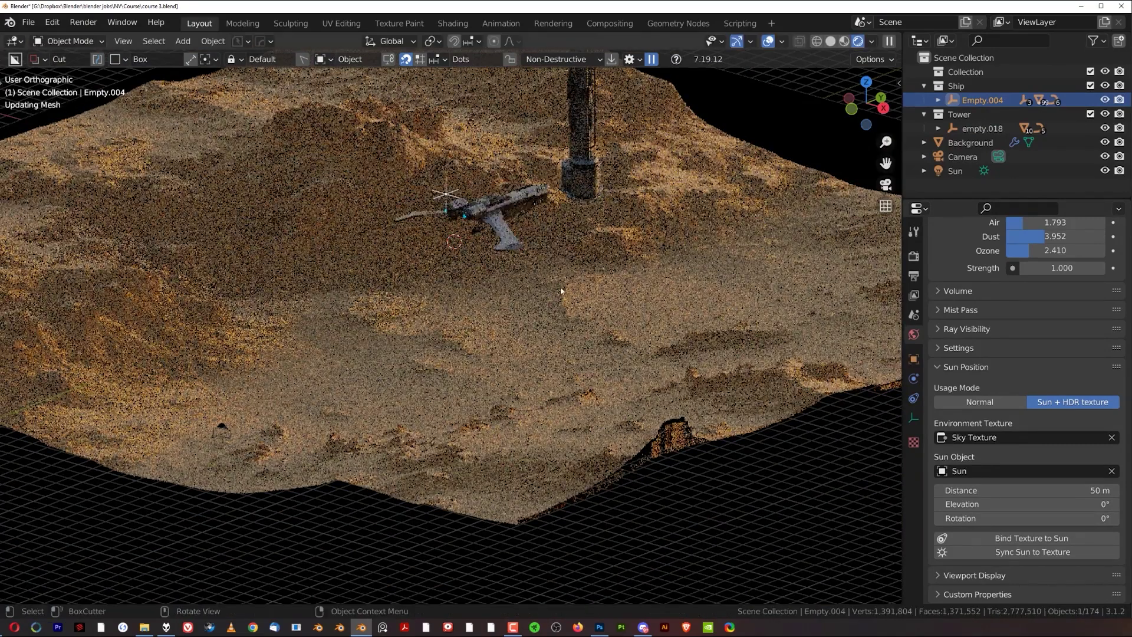
pyautogui.press('g')
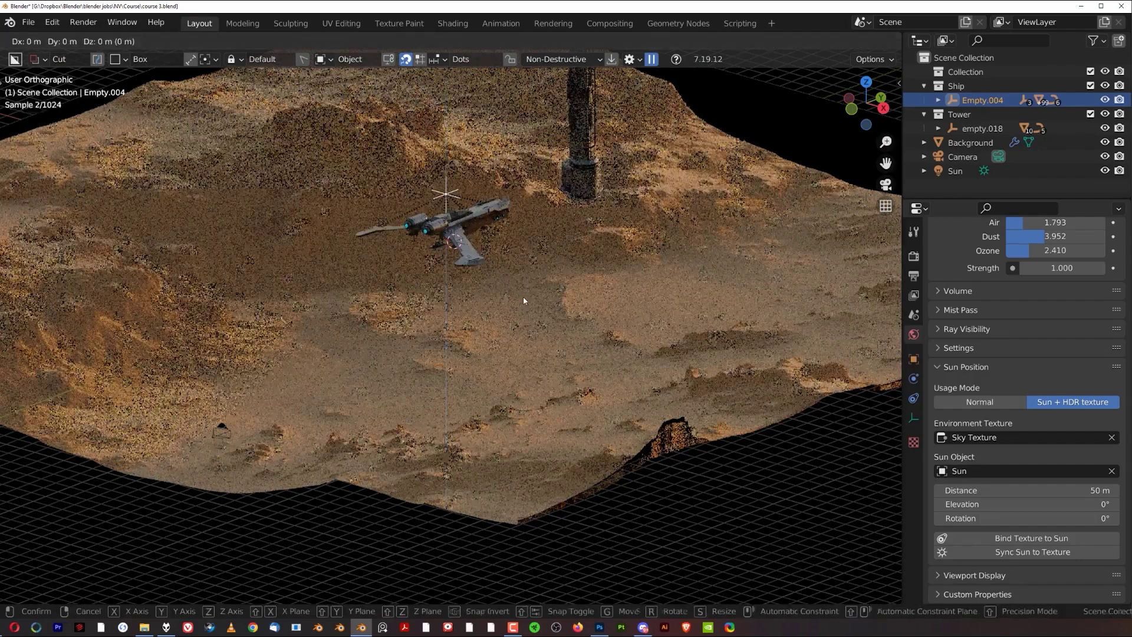
pyautogui.press('z')
pyautogui.click(556, 383)
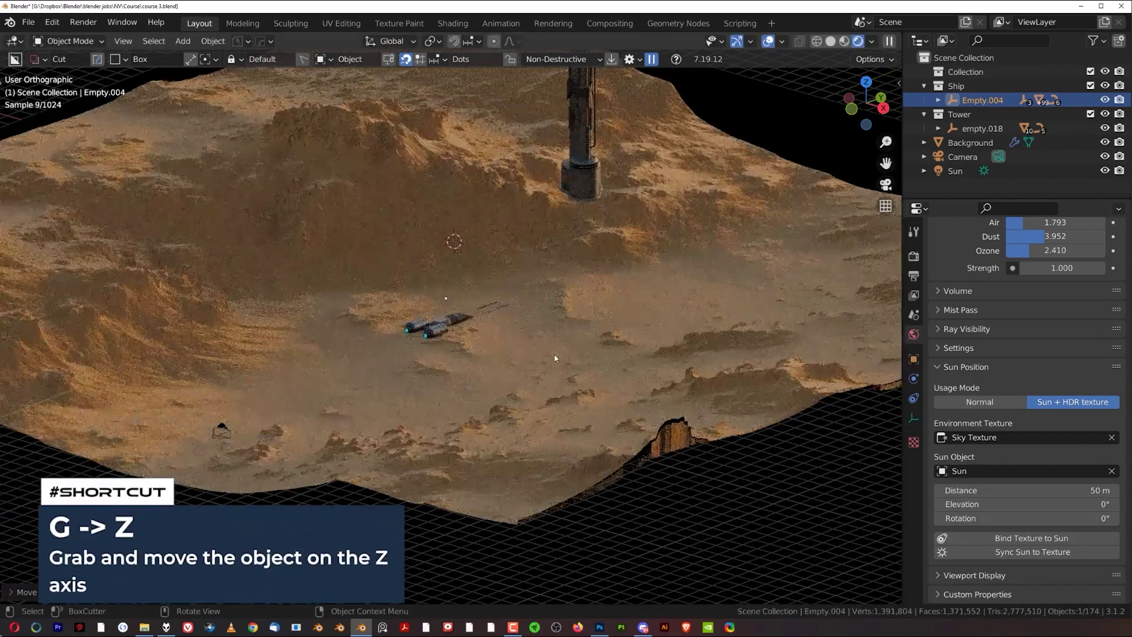
# Raise the ship slightly along Z so it sits just above the ground, and scale it down.
pyautogui.press('g')
pyautogui.press('z')
pyautogui.click(550, 323)
pyautogui.press('g')
pyautogui.press('z')
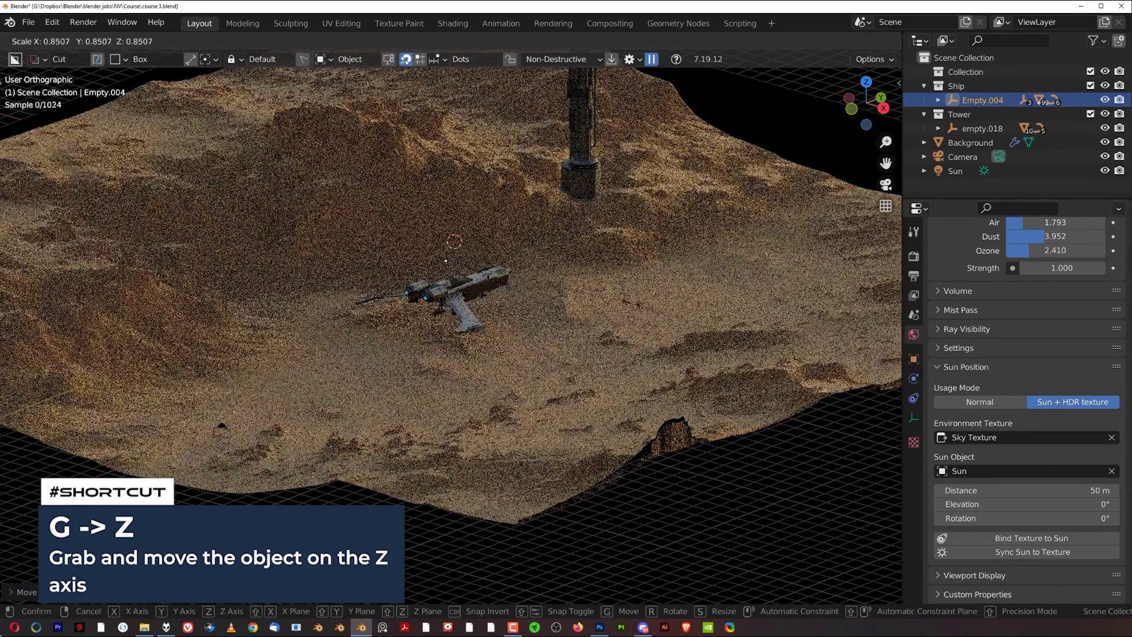
pyautogui.click(576, 293)
# Scale the tower's parent empty, empty.018, to roughly half size and move the tower down to the terrain on the sun side of the ship.
pyautogui.scroll(-7, 557, 142)
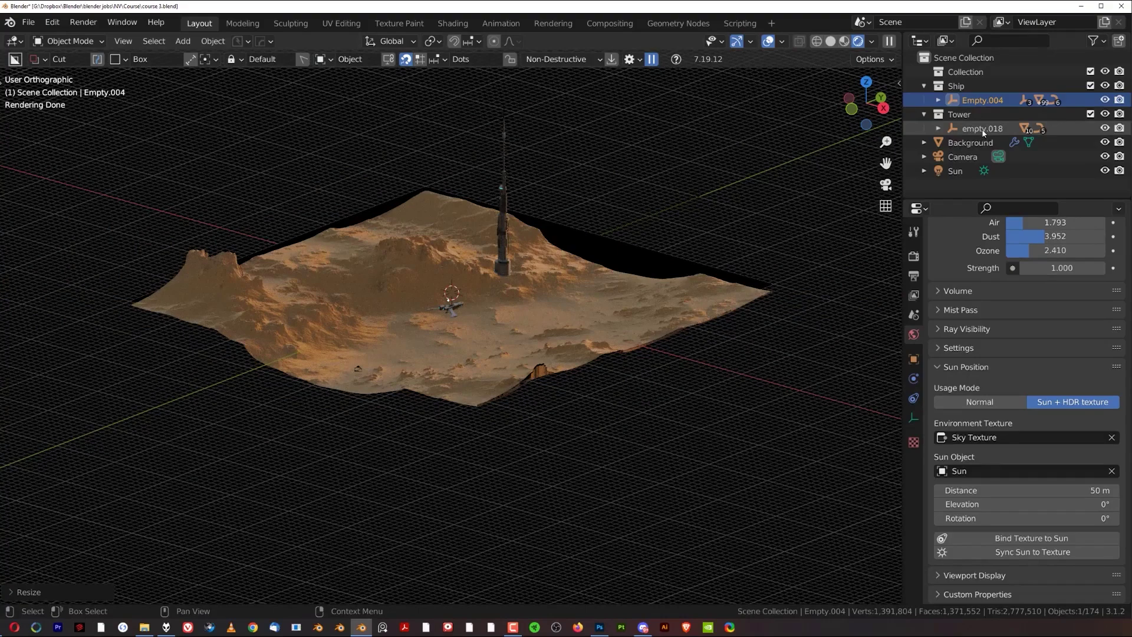
pyautogui.click(982, 129)
pyautogui.press('s')
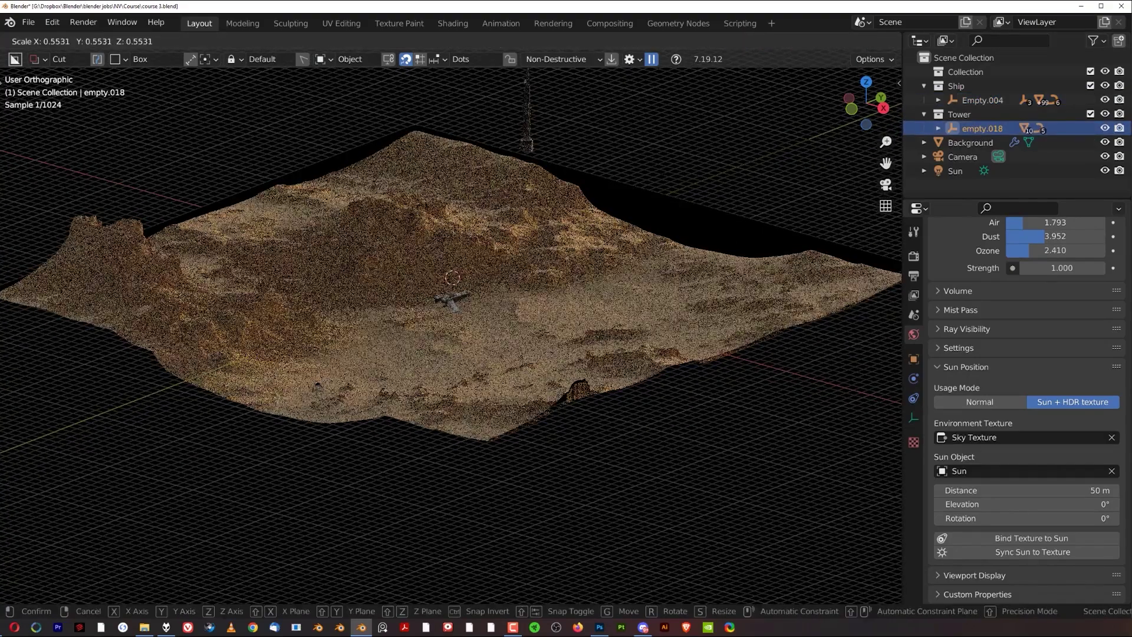
pyautogui.click(606, 164)
pyautogui.press('g')
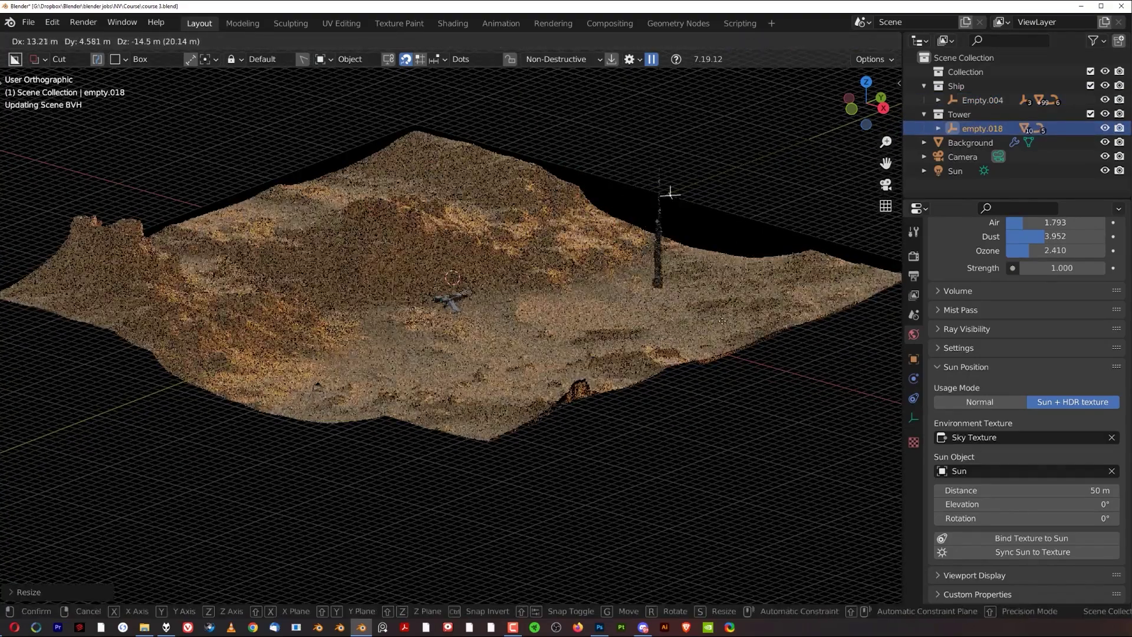
pyautogui.click(696, 218)
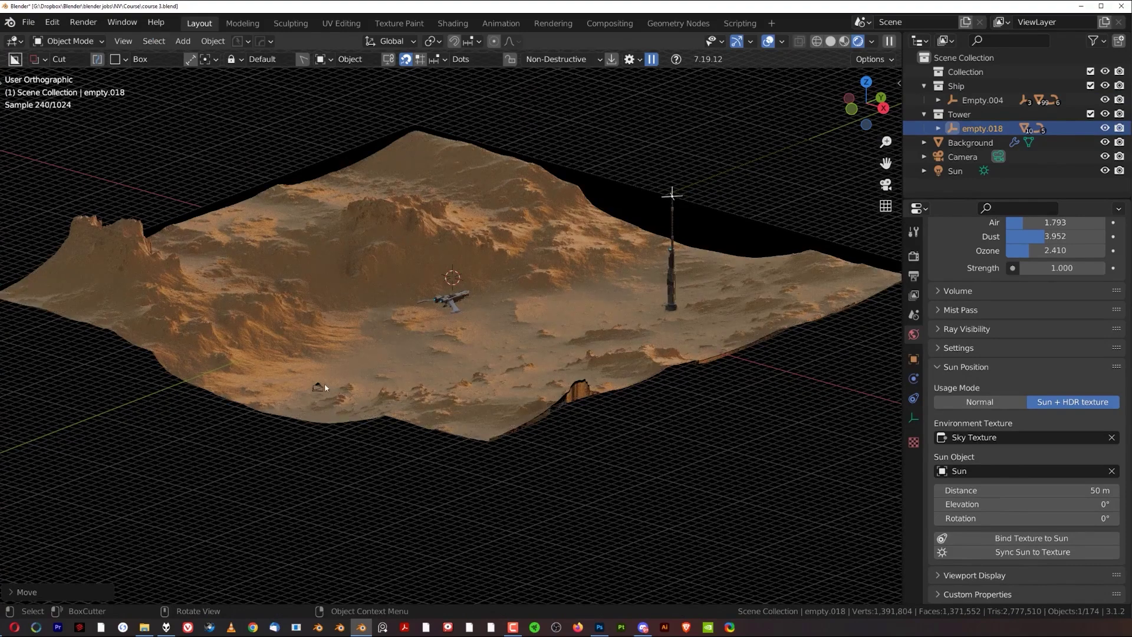
# Select the camera and look at the scene through it to check the ship and tower placement.
pyautogui.click(330, 389)
pyautogui.click(317, 386)
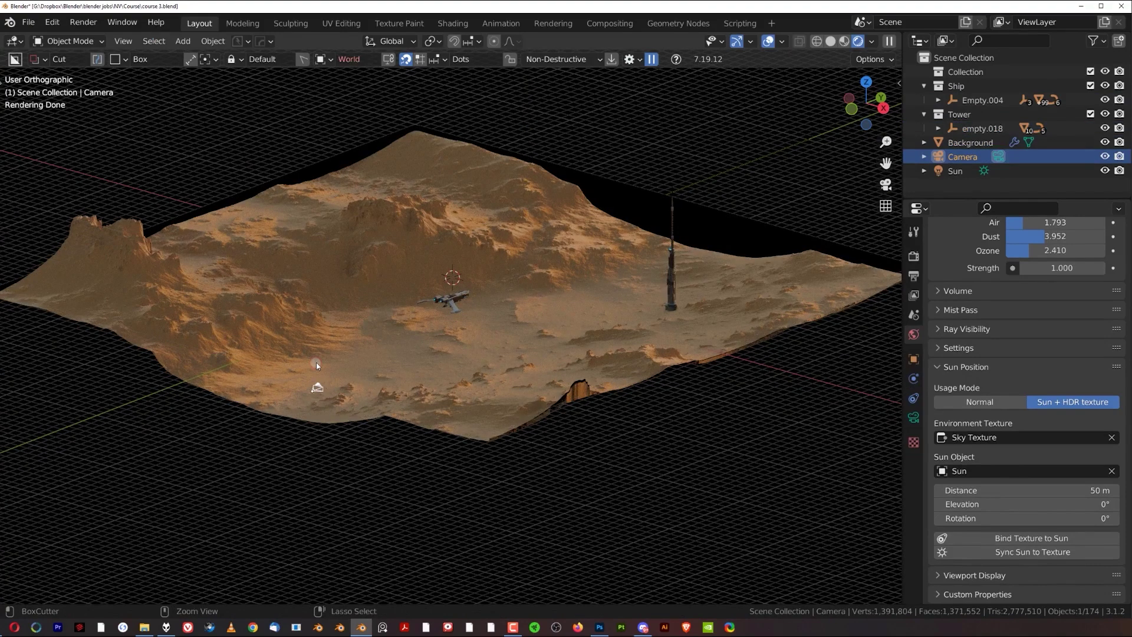
pyautogui.press('KP_0')
pyautogui.scroll(2, 224, 334)
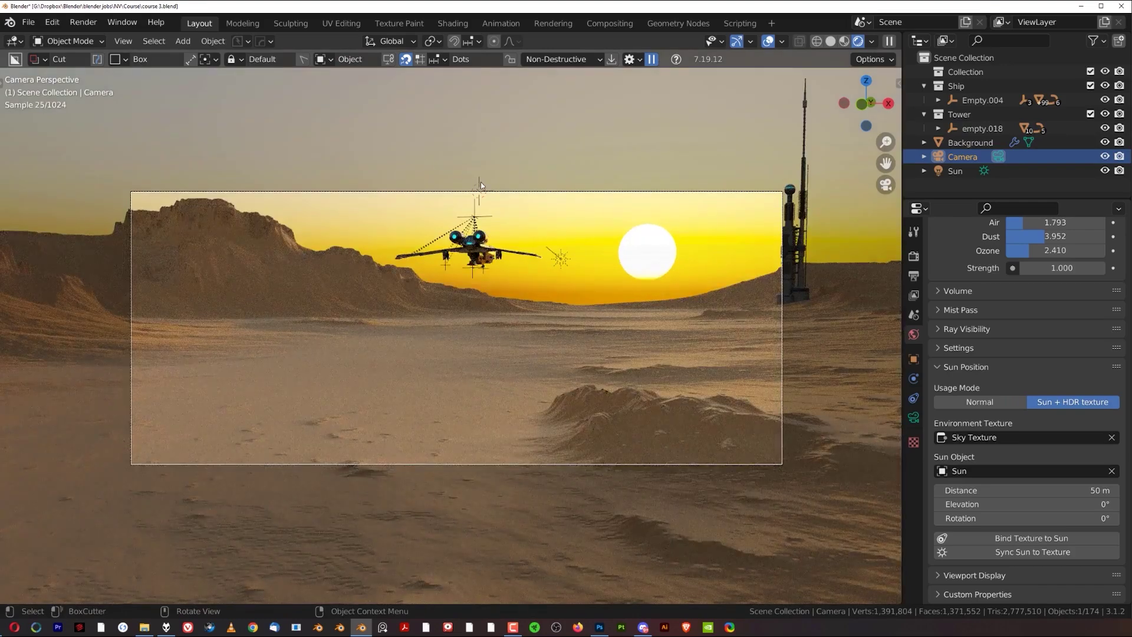
# Select the ship's parent empty and bring the ship forward along the ground to the left foreground of the camera frame.
pyautogui.click(480, 182)
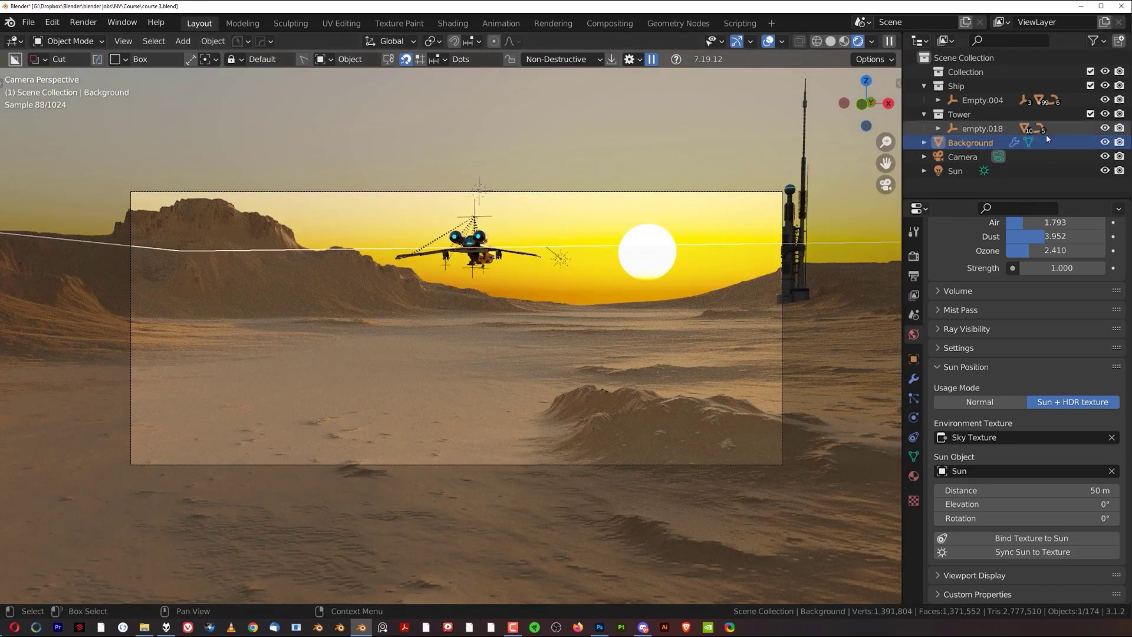
pyautogui.click(982, 129)
pyautogui.click(979, 102)
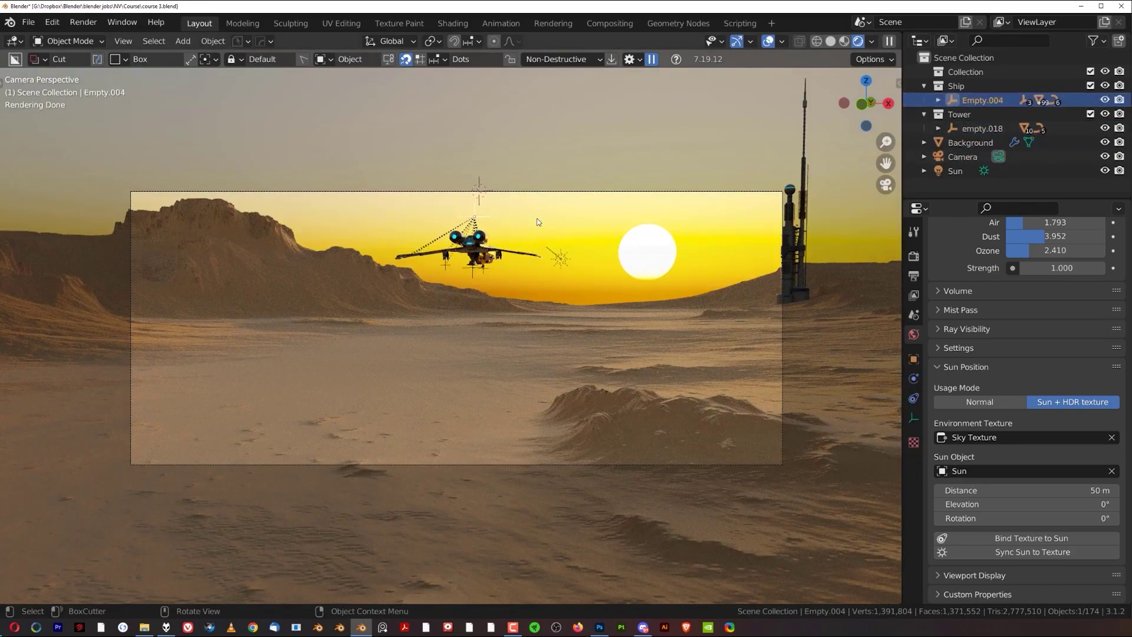
pyautogui.press('g')
pyautogui.click(283, 297)
pyautogui.press('g')
pyautogui.hotkey('shift', 'z')
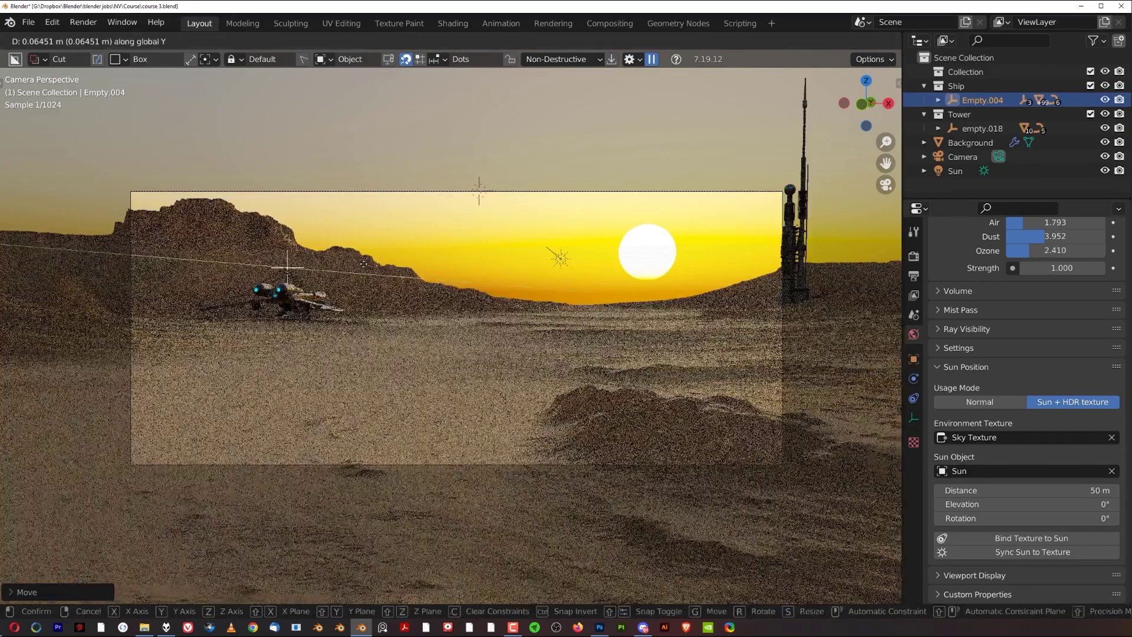
pyautogui.click(332, 337)
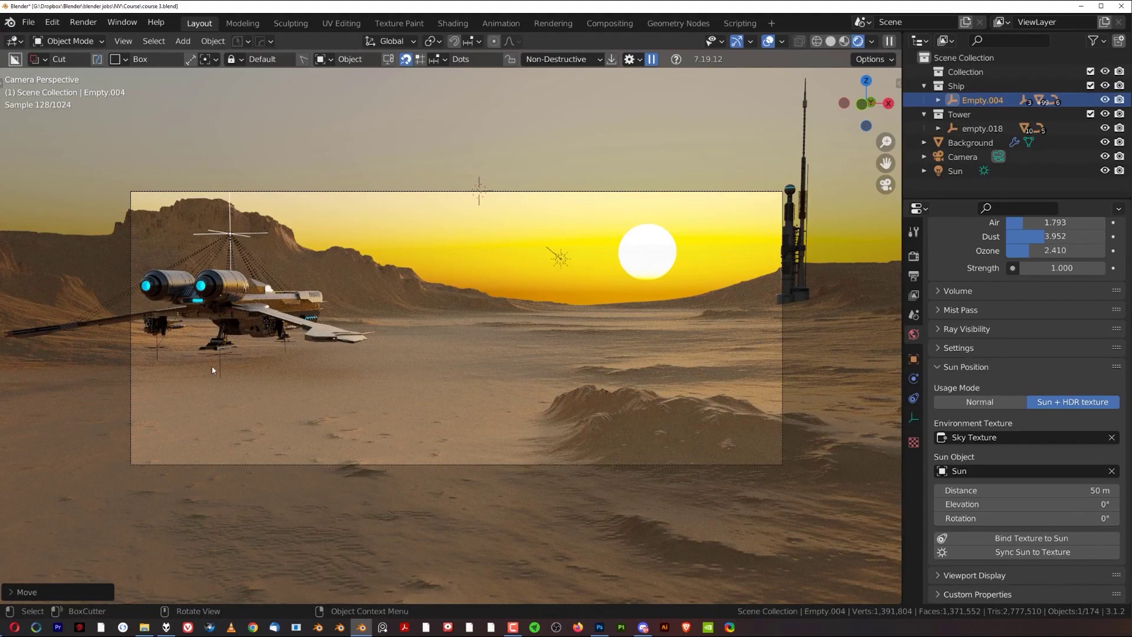
# Lower the ship about 0.22 m along Z so its landing gear reaches the sand.
pyautogui.press('g')
pyautogui.press('z')
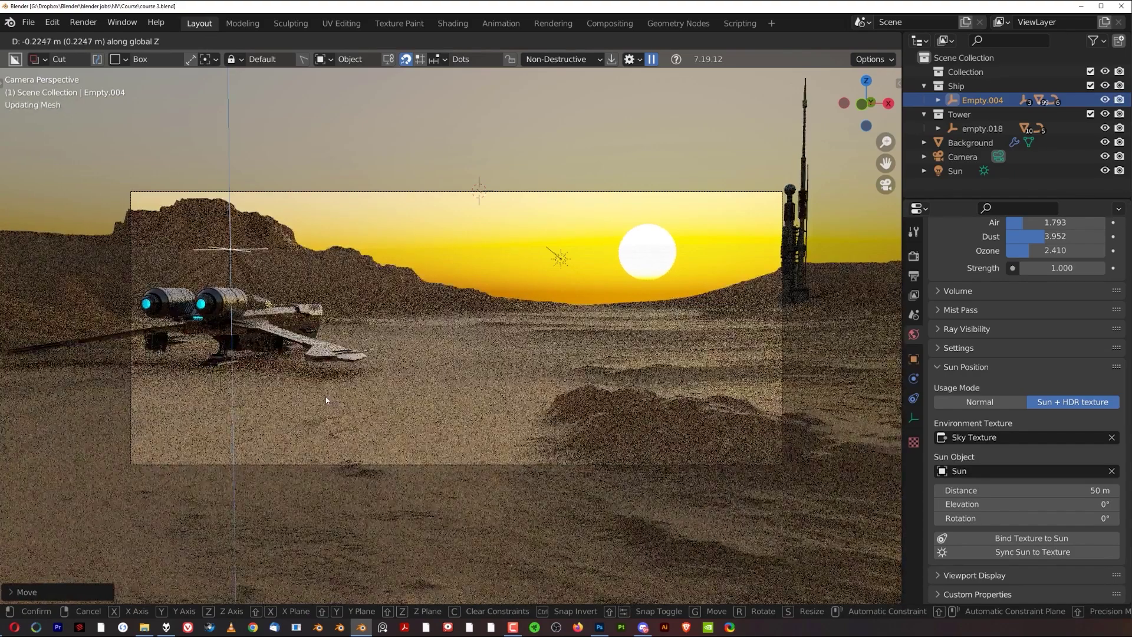
pyautogui.click(327, 398)
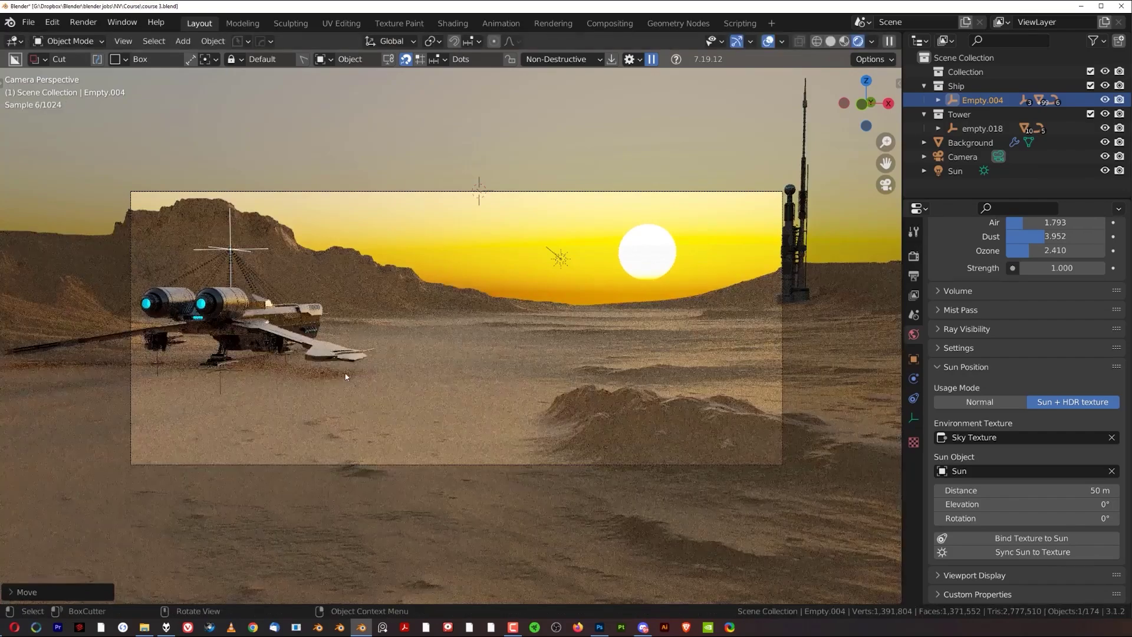
# Rotate the ship about Z by roughly -13.5° and another -9.4° to show more of its side to the camera.
pyautogui.press('r')
pyautogui.press('z')
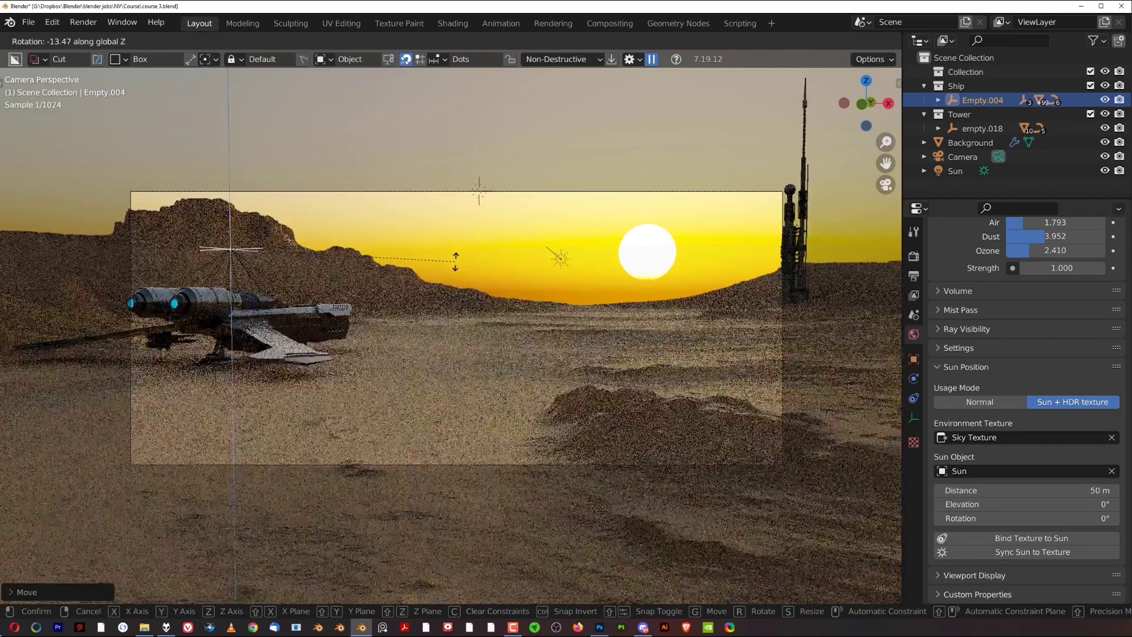
pyautogui.click(453, 261)
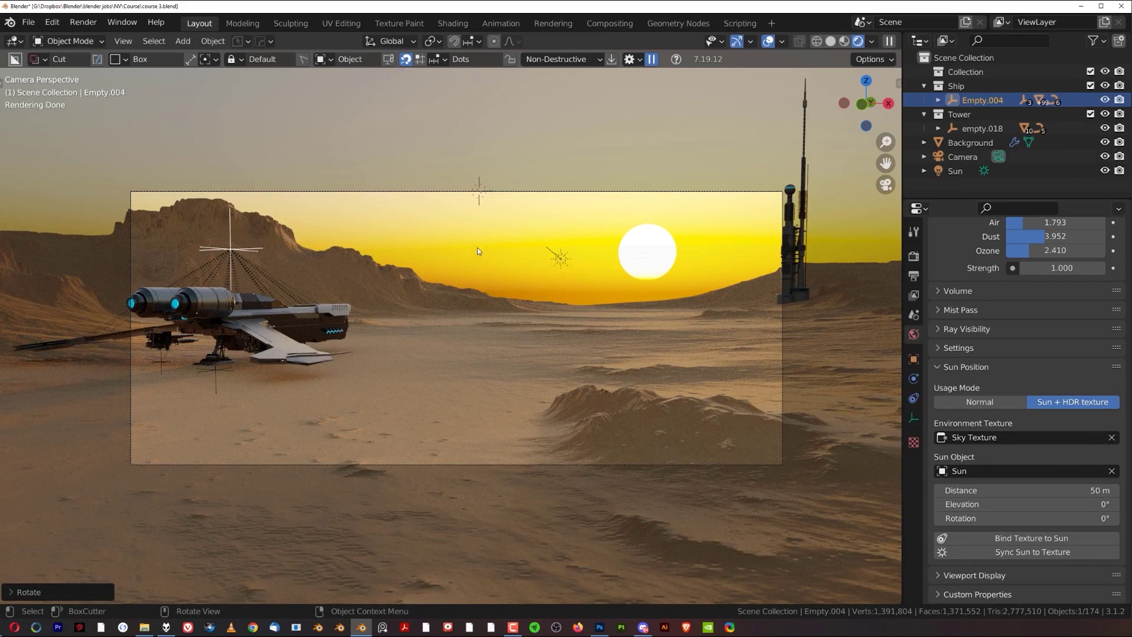
pyautogui.press('r')
pyautogui.press('z')
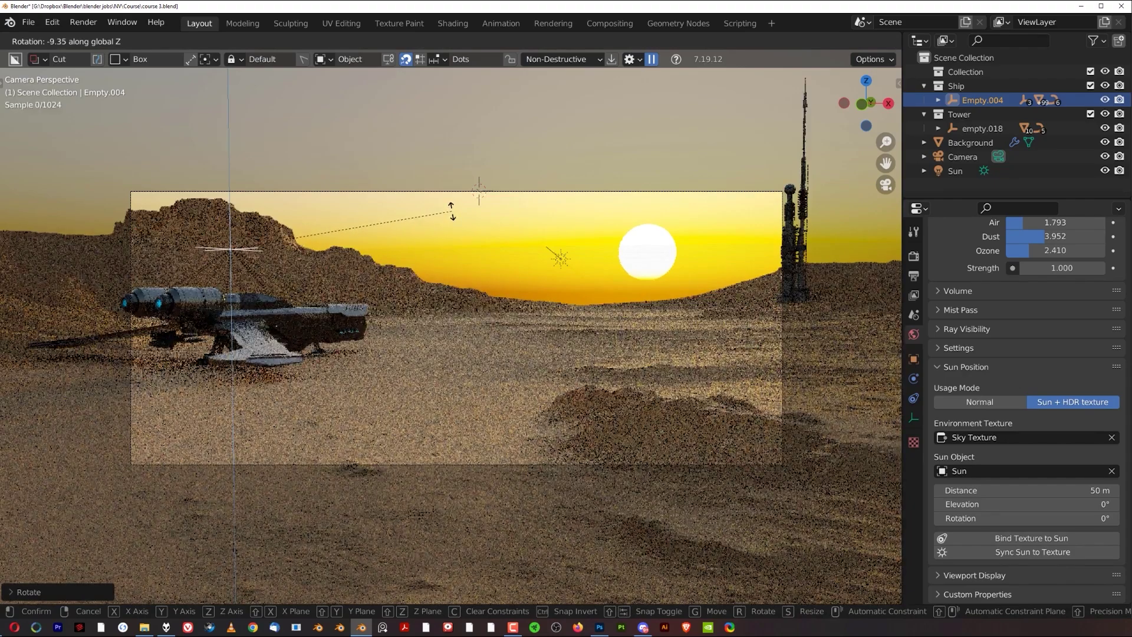
pyautogui.click(452, 211)
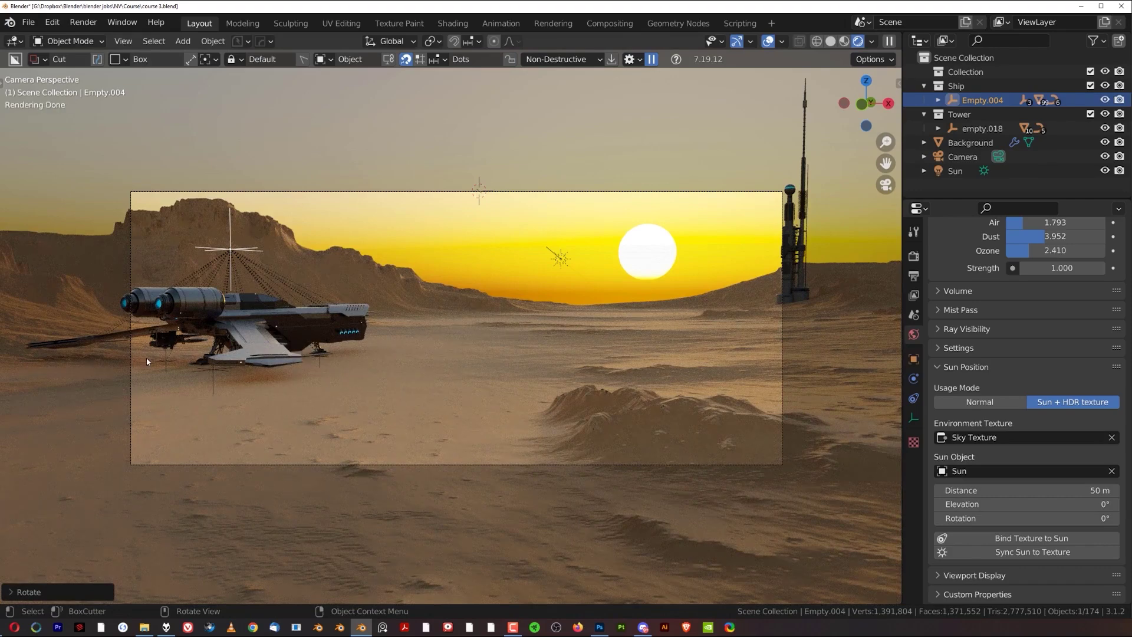
# Slide the ship horizontally, with Z locked, further into the camera frame.
pyautogui.press('g')
pyautogui.hotkey('shift', 'z')
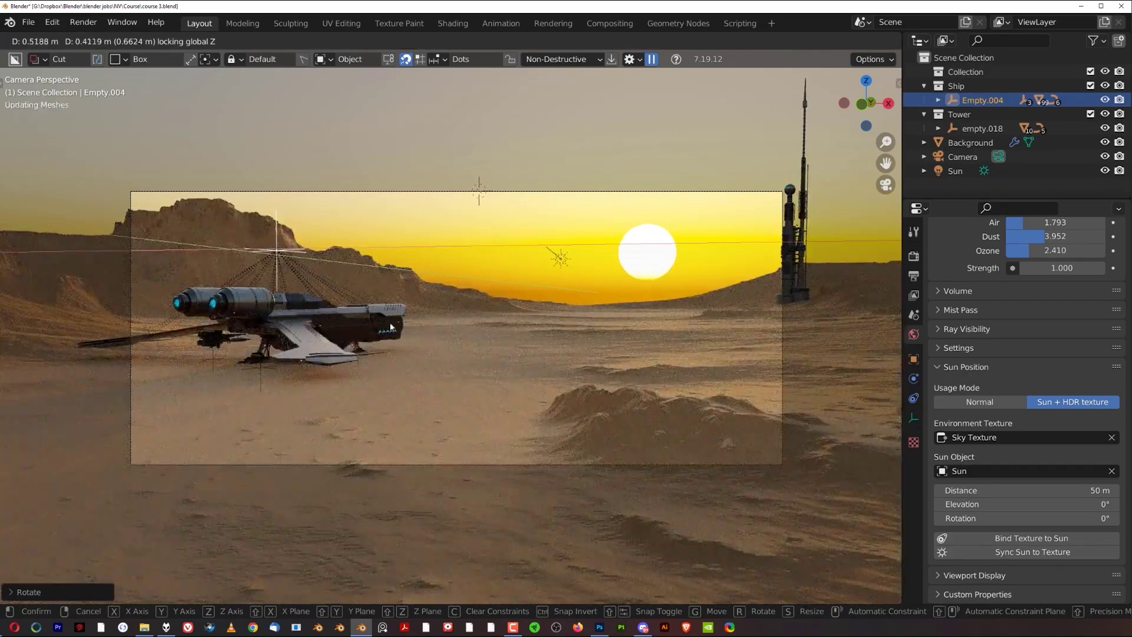
pyautogui.click(425, 313)
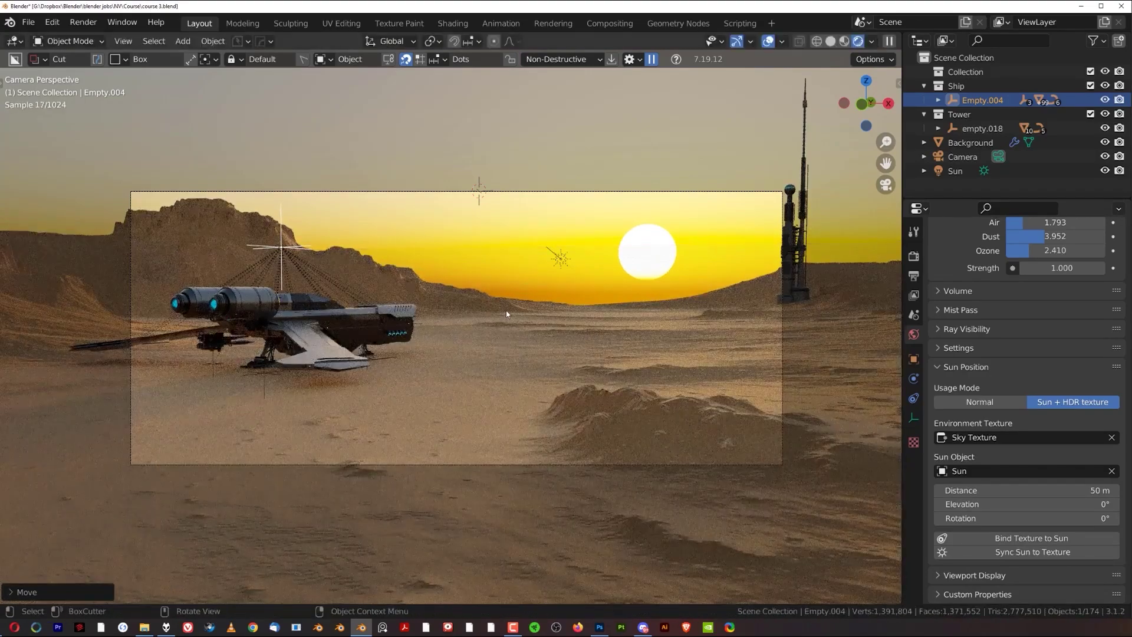
# Rotate the ship about Z by roughly -3.6° and nudge it about 0.04 m horizontally with Z locked.
pyautogui.press('r')
pyautogui.press('z')
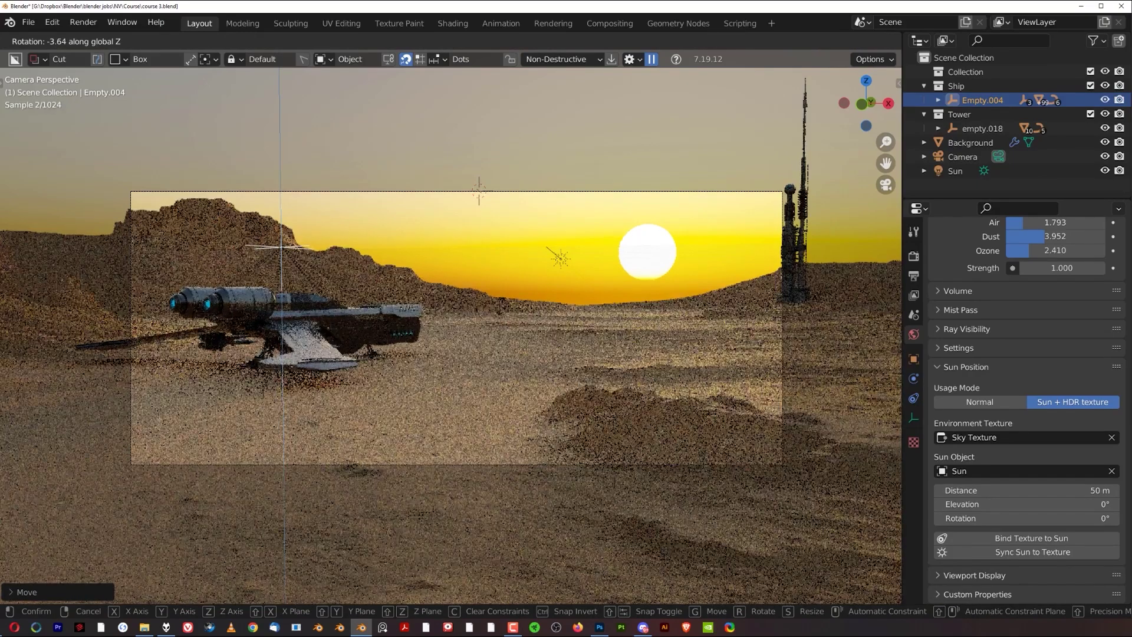
pyautogui.click(542, 332)
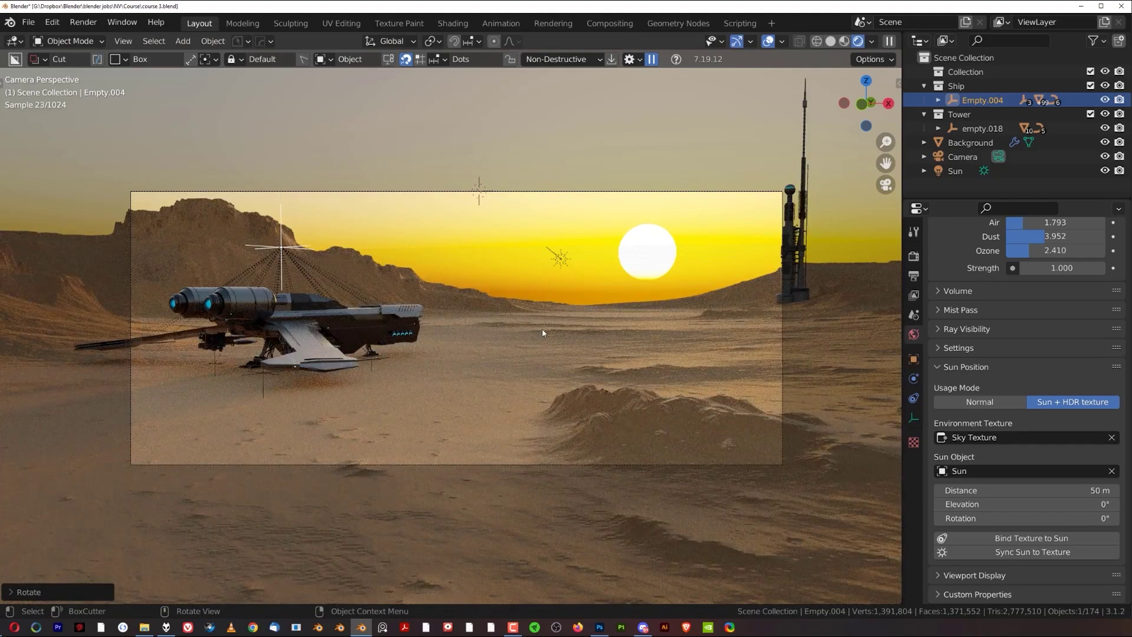
pyautogui.press('g')
pyautogui.hotkey('shift', 'z')
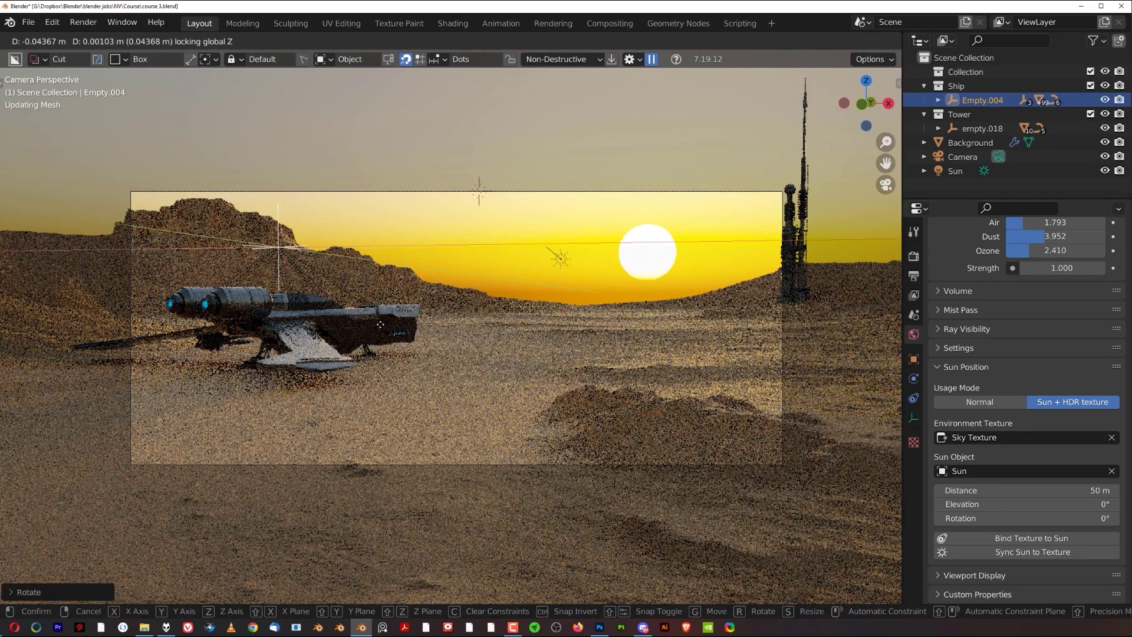
pyautogui.click(380, 323)
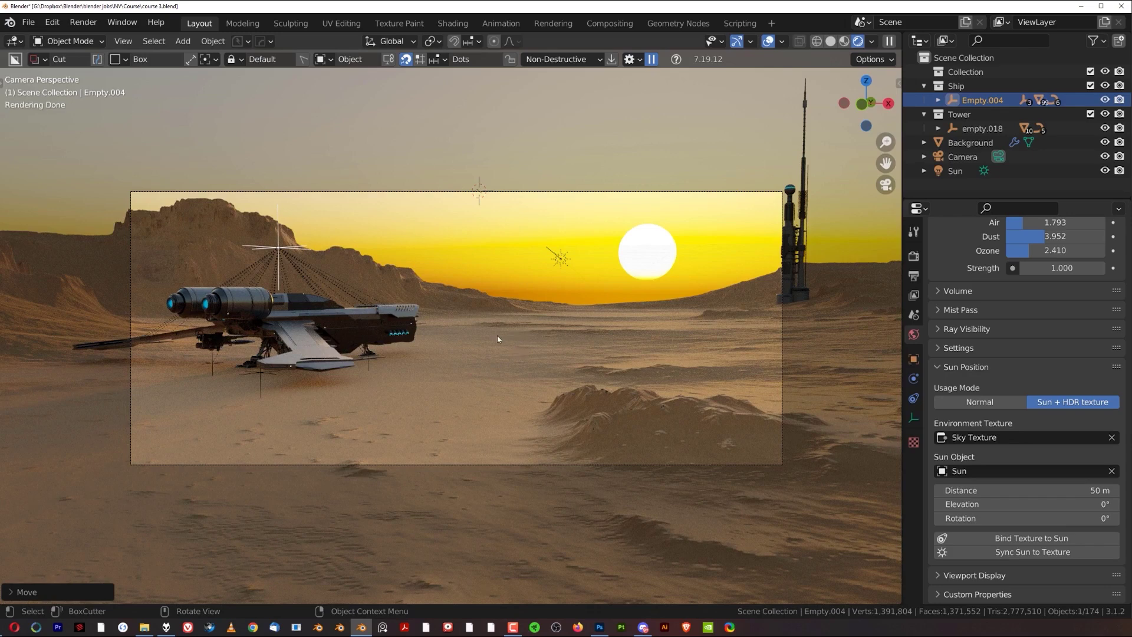
# Move the tower into the camera frame, just beside the sun on the horizon.
pyautogui.click(973, 128)
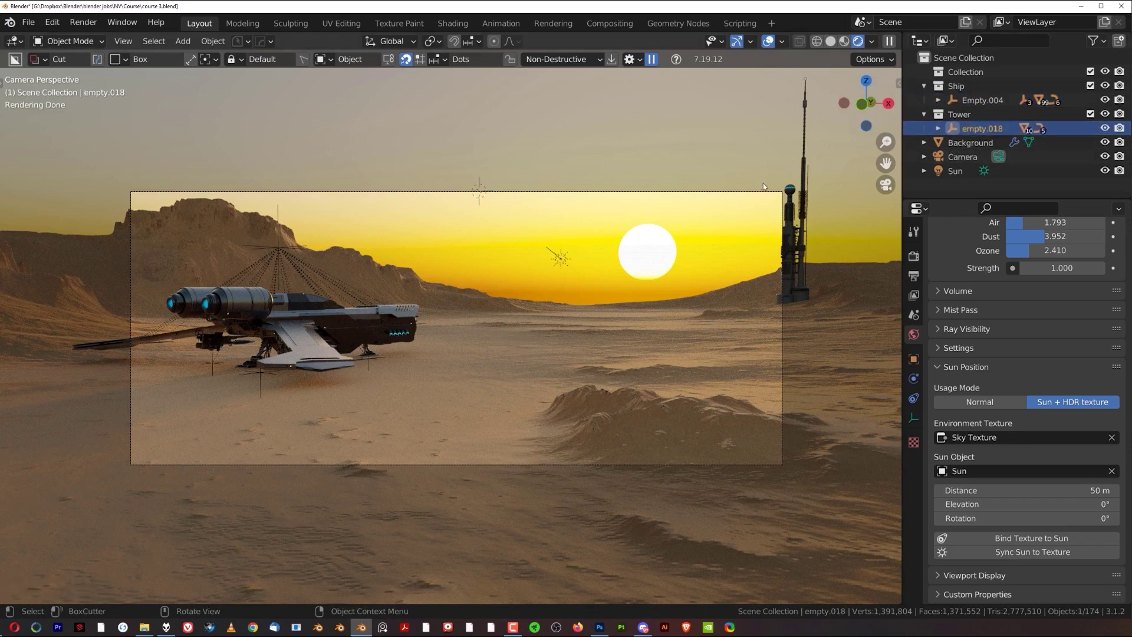
pyautogui.press('g')
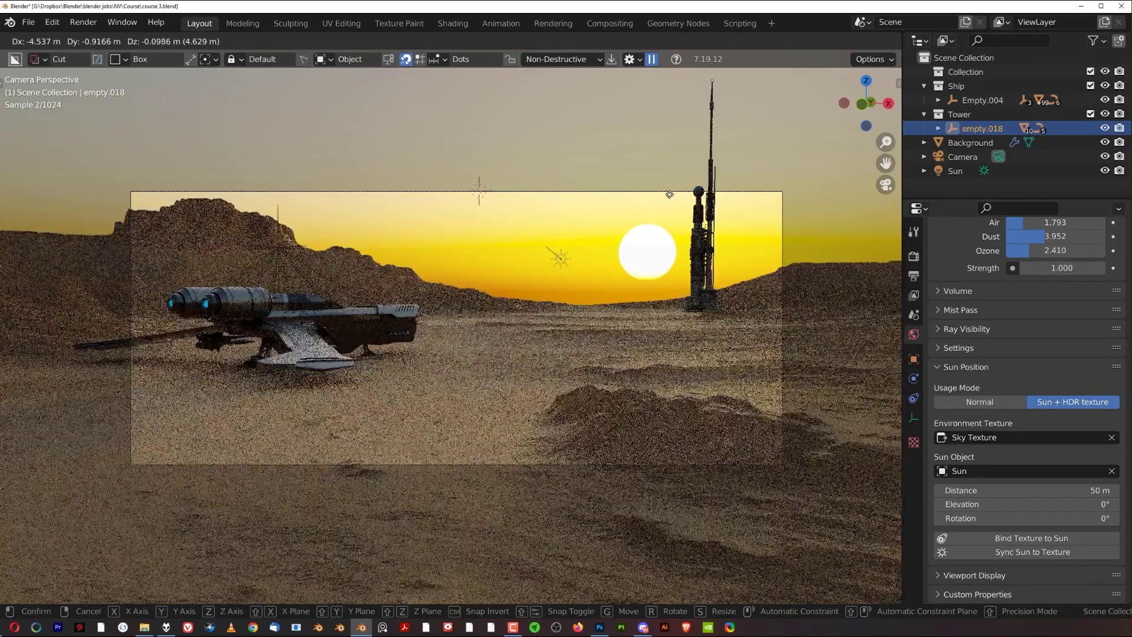
pyautogui.click(669, 194)
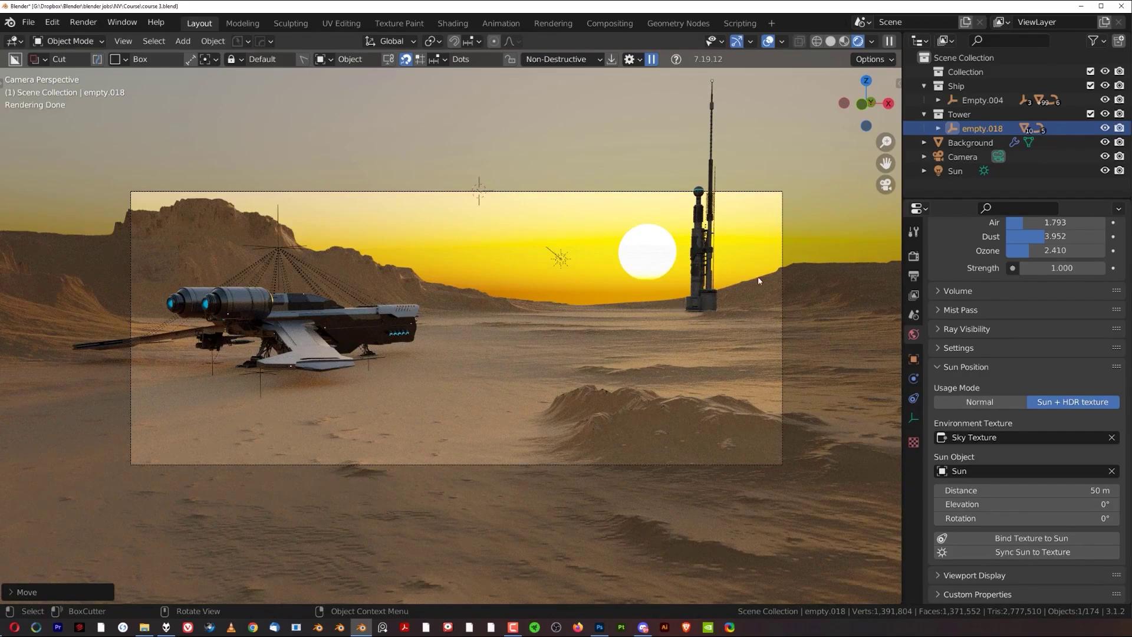
# Scale the tower down and bring its base back down to the horizon beside the sun.
pyautogui.press('s')
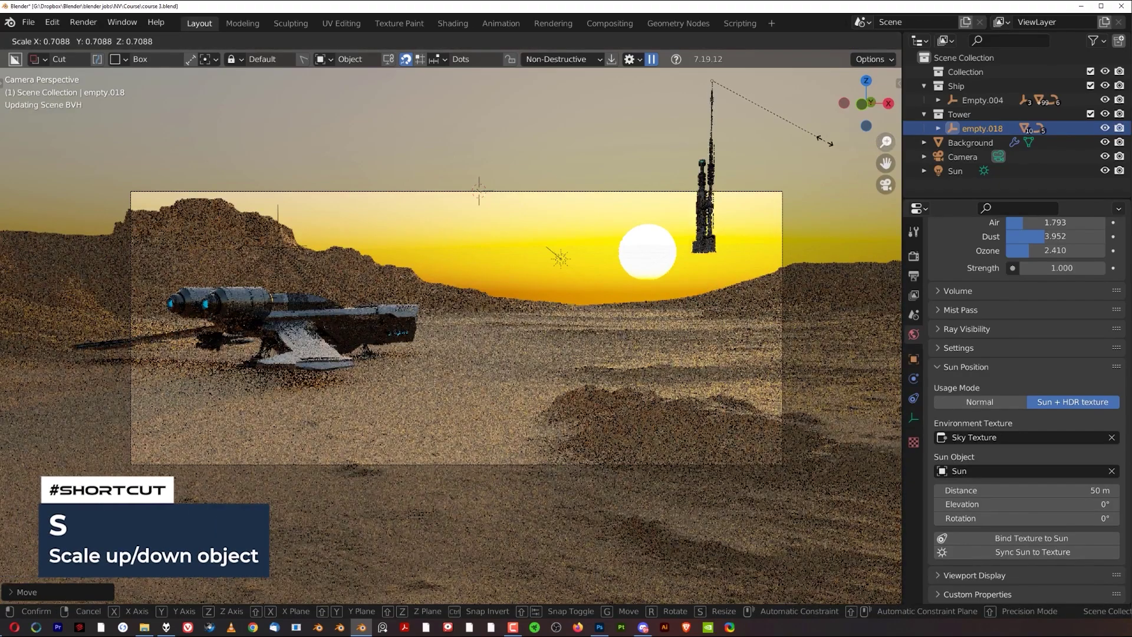
pyautogui.click(865, 179)
pyautogui.press('g')
pyautogui.click(779, 238)
pyautogui.press('s')
pyautogui.click(799, 228)
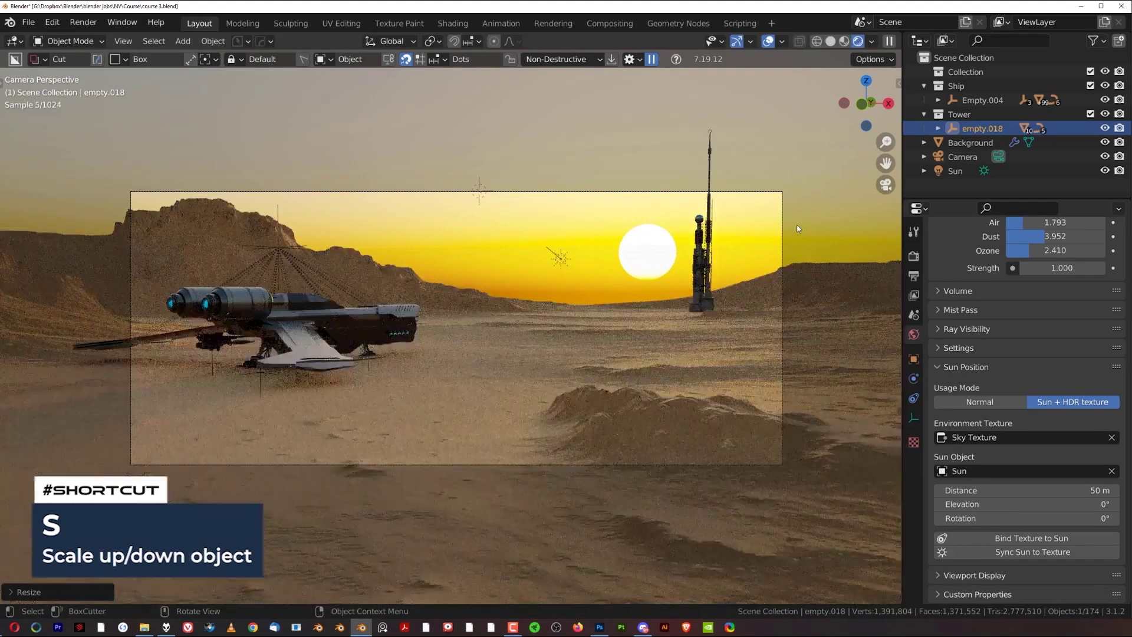
# Slide the tower horizontally with Z locked, bringing it closer to the camera beside the sun.
pyautogui.press('g')
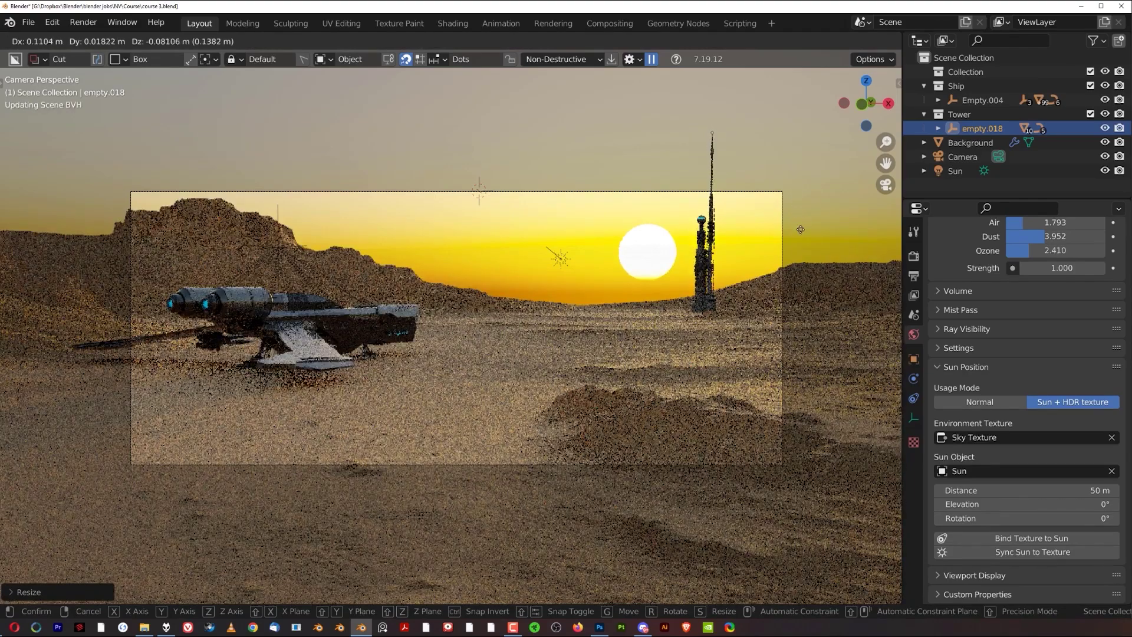
pyautogui.press('z')
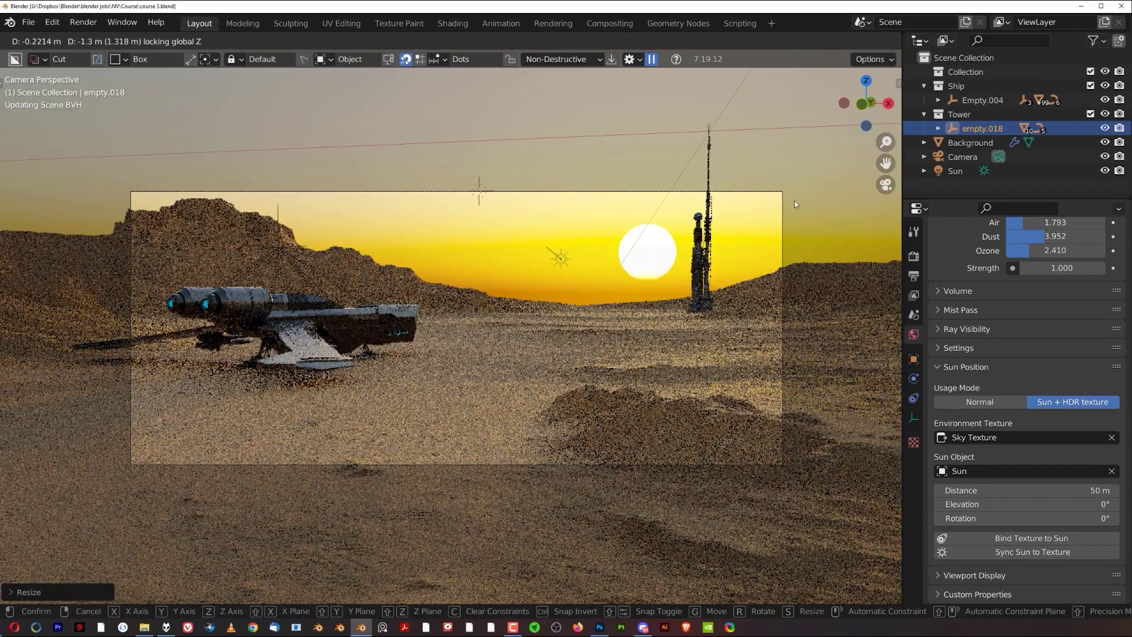
pyautogui.click(798, 127)
pyautogui.press('g')
pyautogui.press('z')
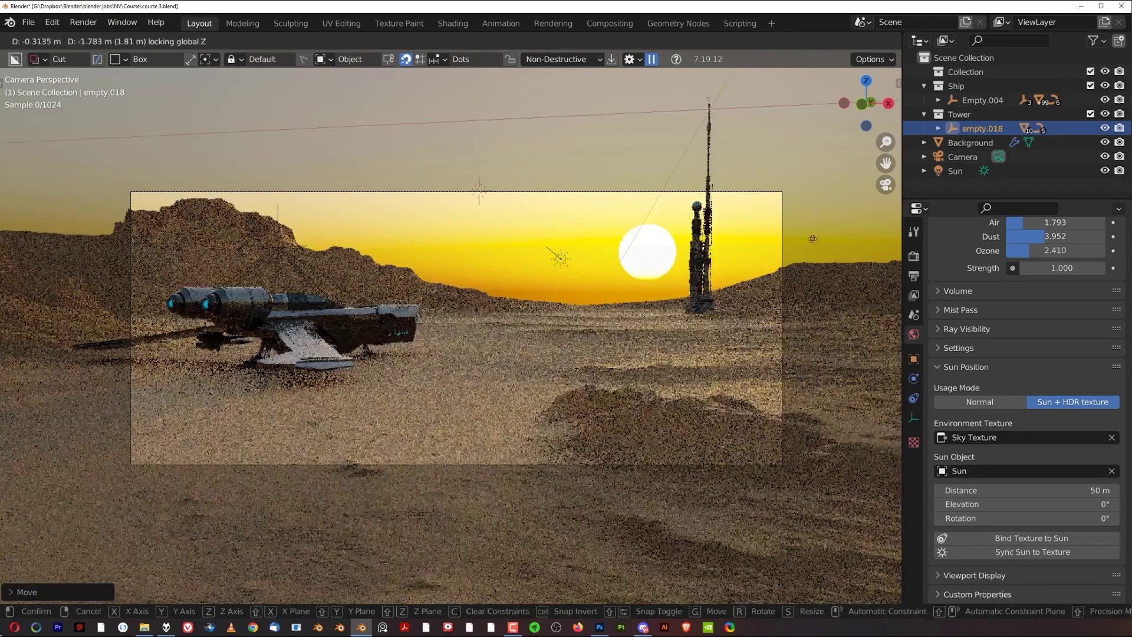
# Fine-tune the tower's scale and lower it slightly so its base sits on the sand.
pyautogui.press('s')
pyautogui.click(800, 126)
pyautogui.press('s')
pyautogui.click(810, 134)
pyautogui.press('g')
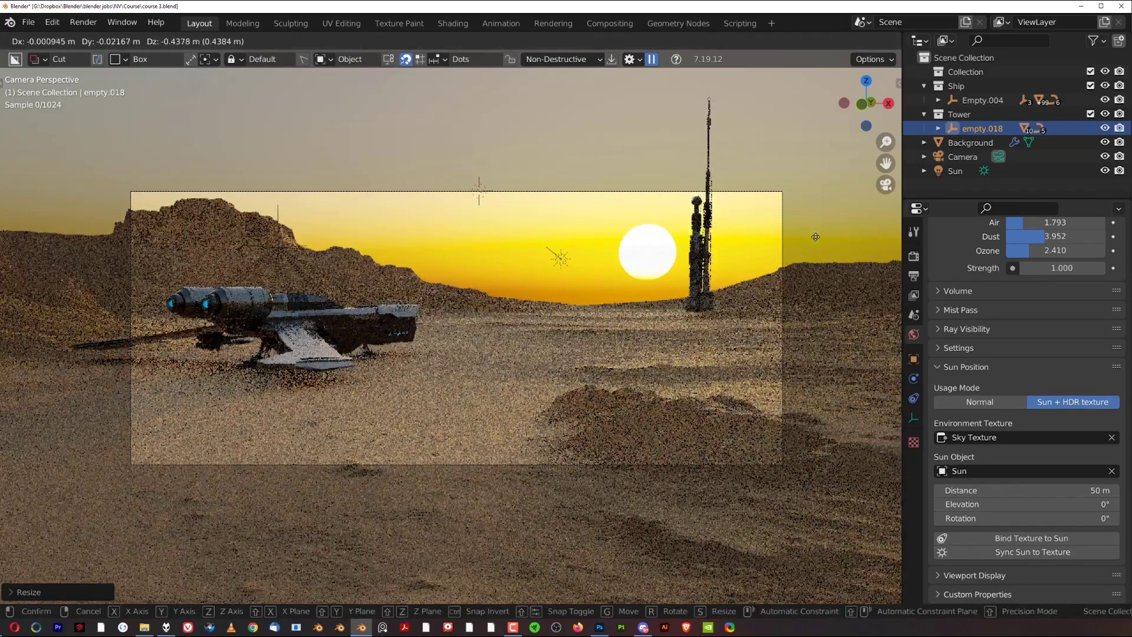
pyautogui.click(803, 268)
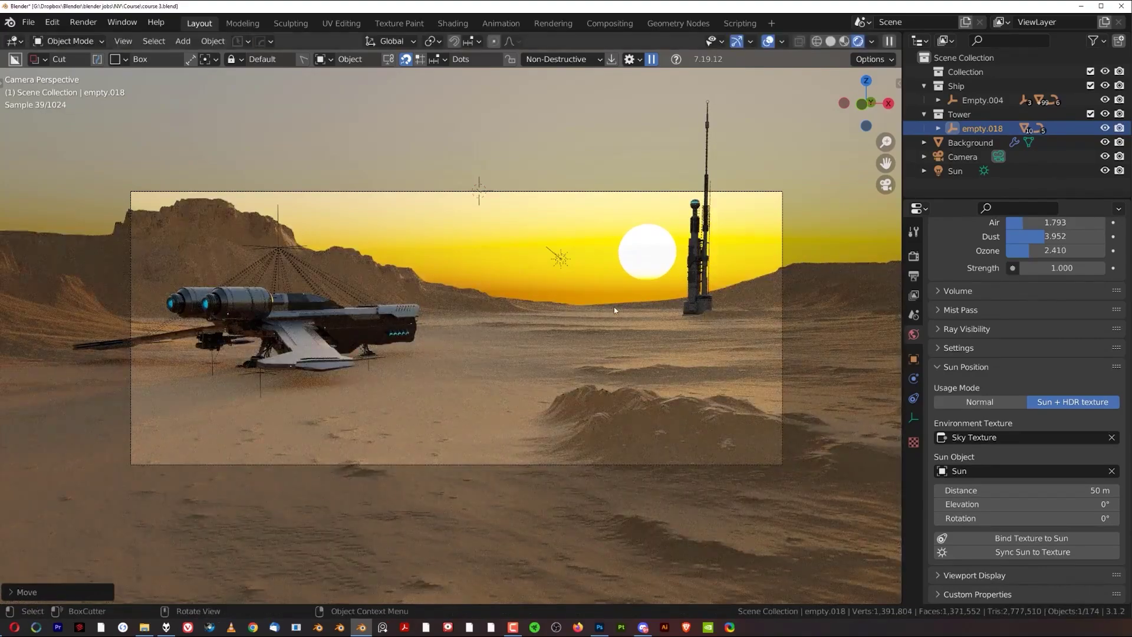
# Move the tower about 0.41 m along X, away from the sun.
pyautogui.press('g')
pyautogui.press('x')
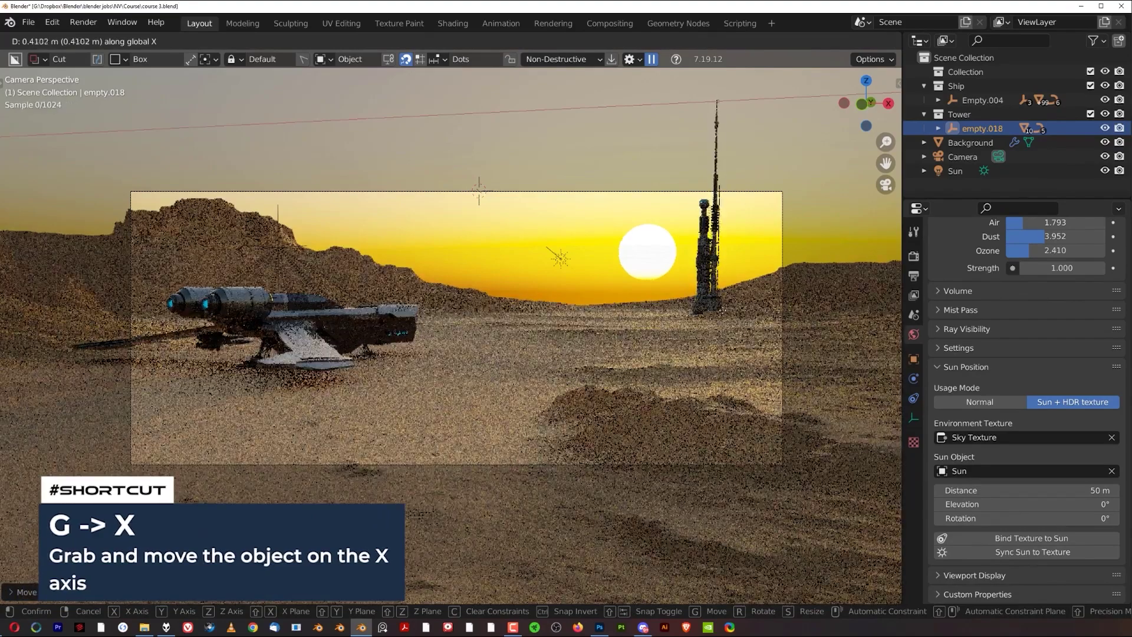
pyautogui.click(621, 382)
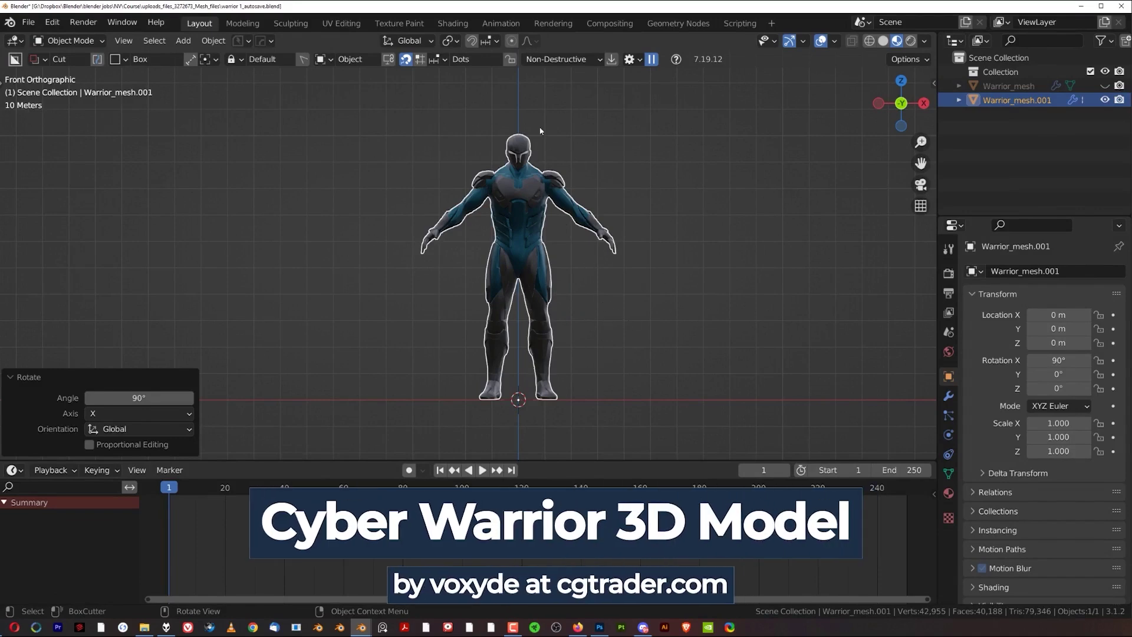
# Close the timeline area in the warrior file and frame the warrior in the enlarged viewport.
pyautogui.scroll(1, 485, 269)
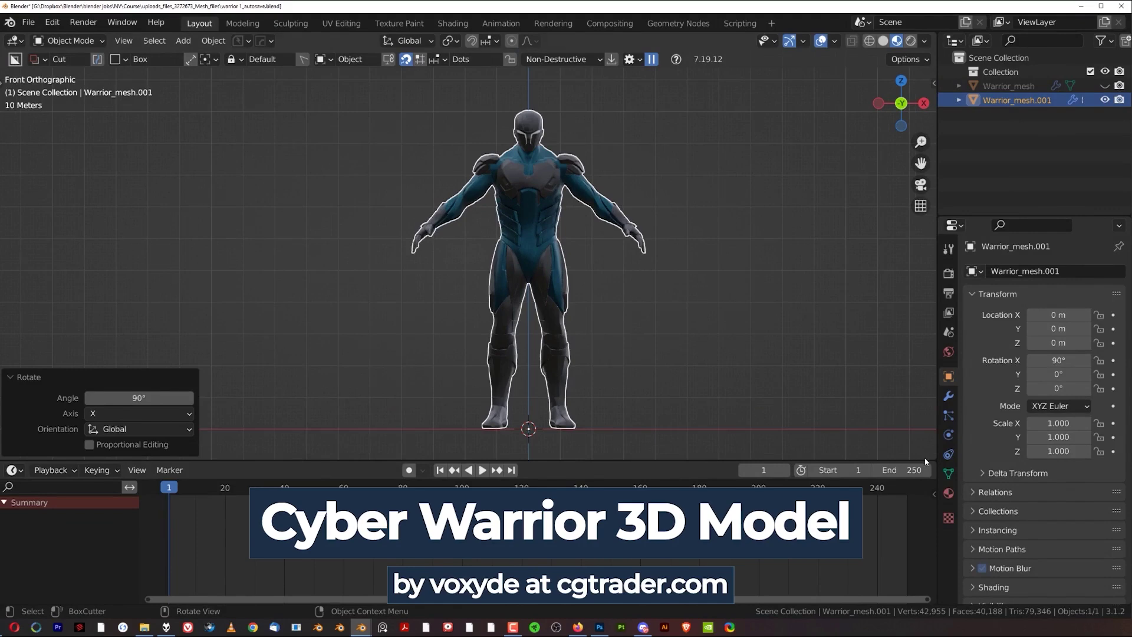
pyautogui.moveTo(934, 459); pyautogui.dragTo(928, 470)
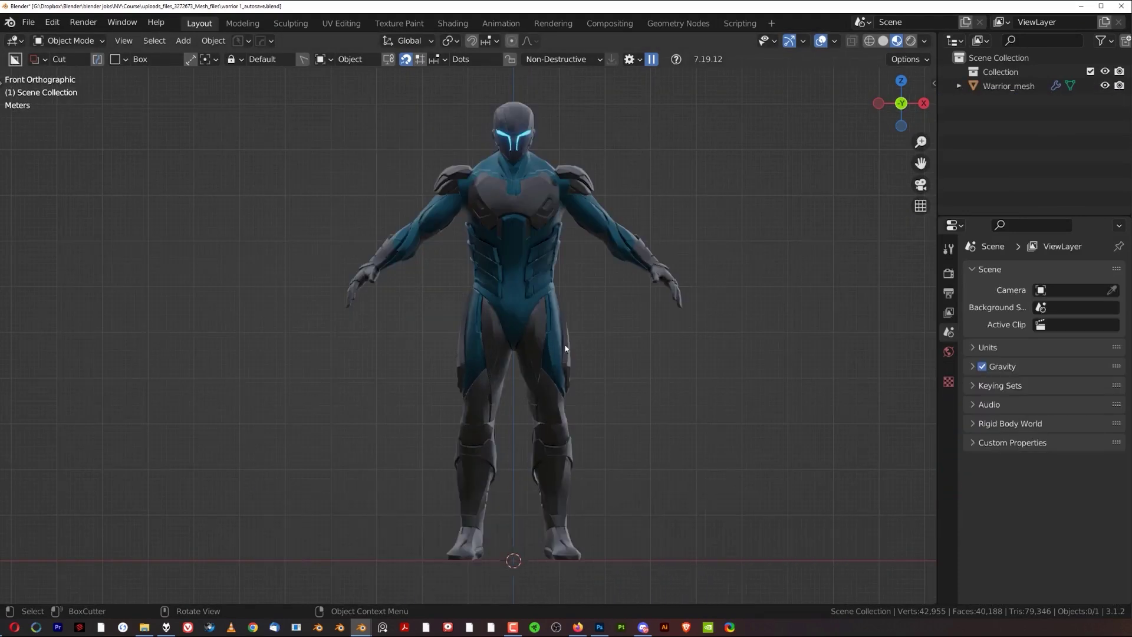
pyautogui.press('Home')
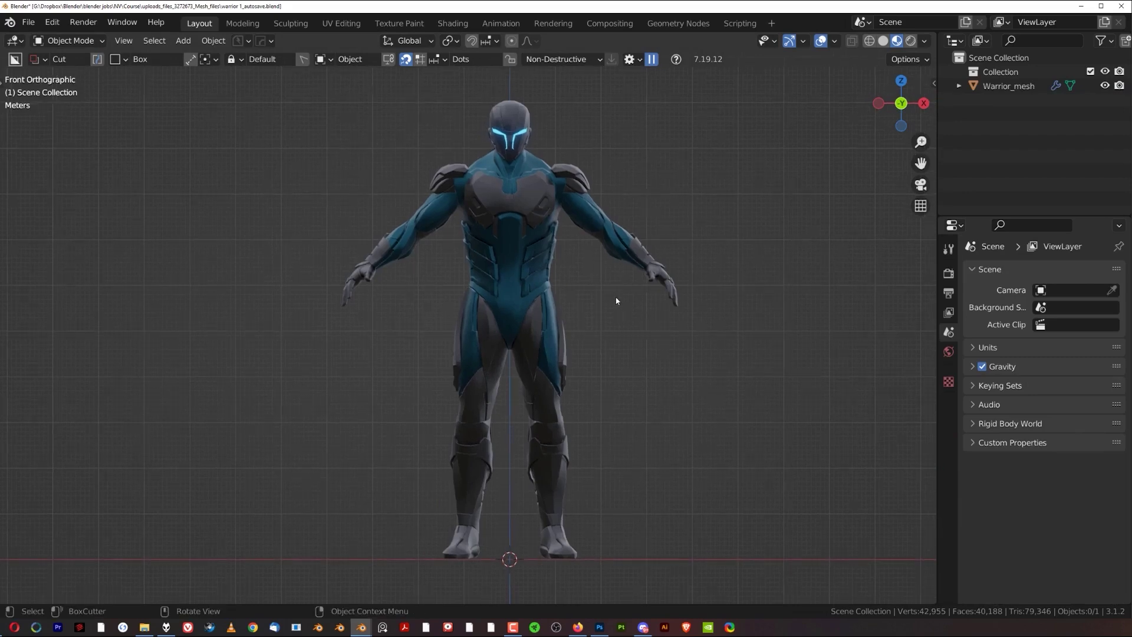
pyautogui.scroll(-2, 575, 285)
pyautogui.scroll(2, 439, 291)
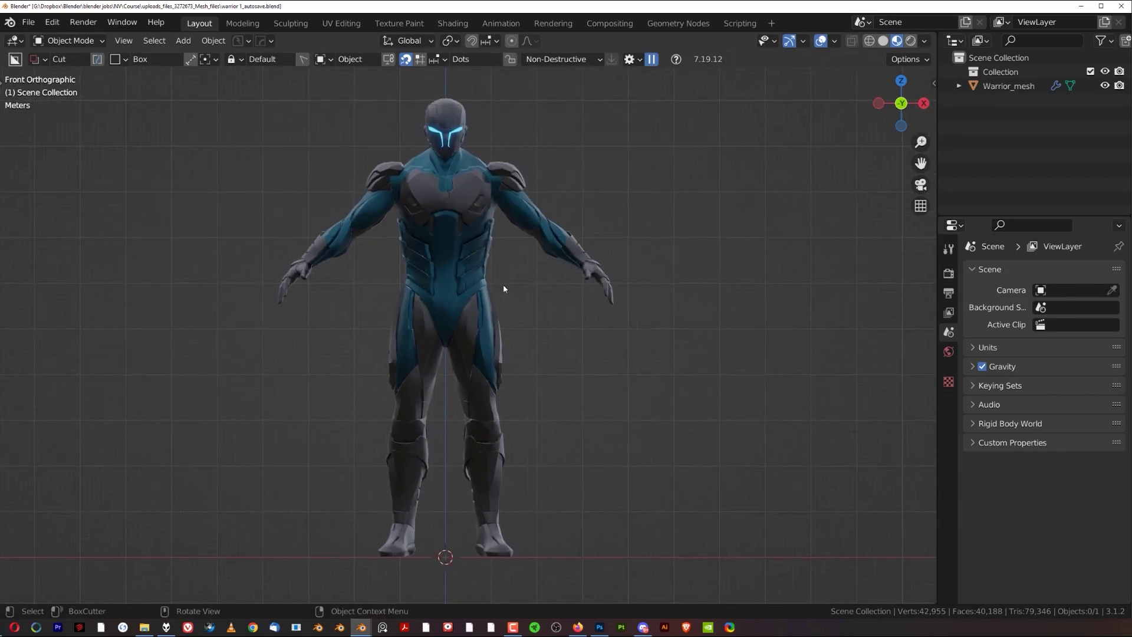
# Duplicate the warrior mesh and place the copy about 85.9 m away along X.
pyautogui.scroll(-1, 464, 243)
pyautogui.click(464, 242)
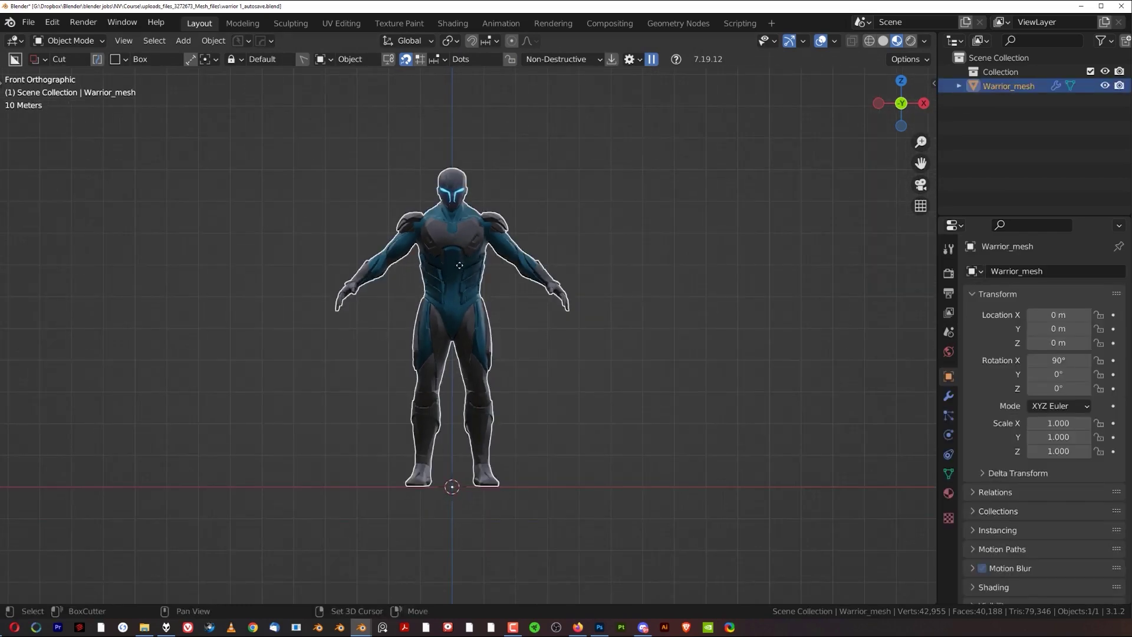
pyautogui.hotkey('shift', 'd')
pyautogui.press('x')
pyautogui.click(731, 271)
pyautogui.scroll(2, 514, 287)
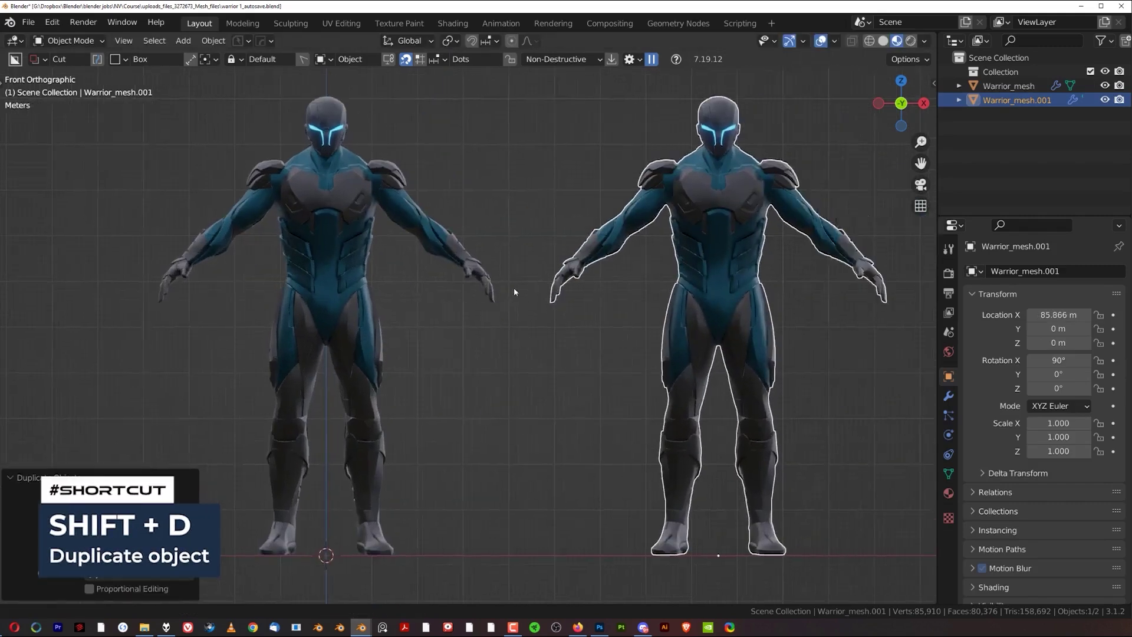
pyautogui.scroll(-2, 701, 282)
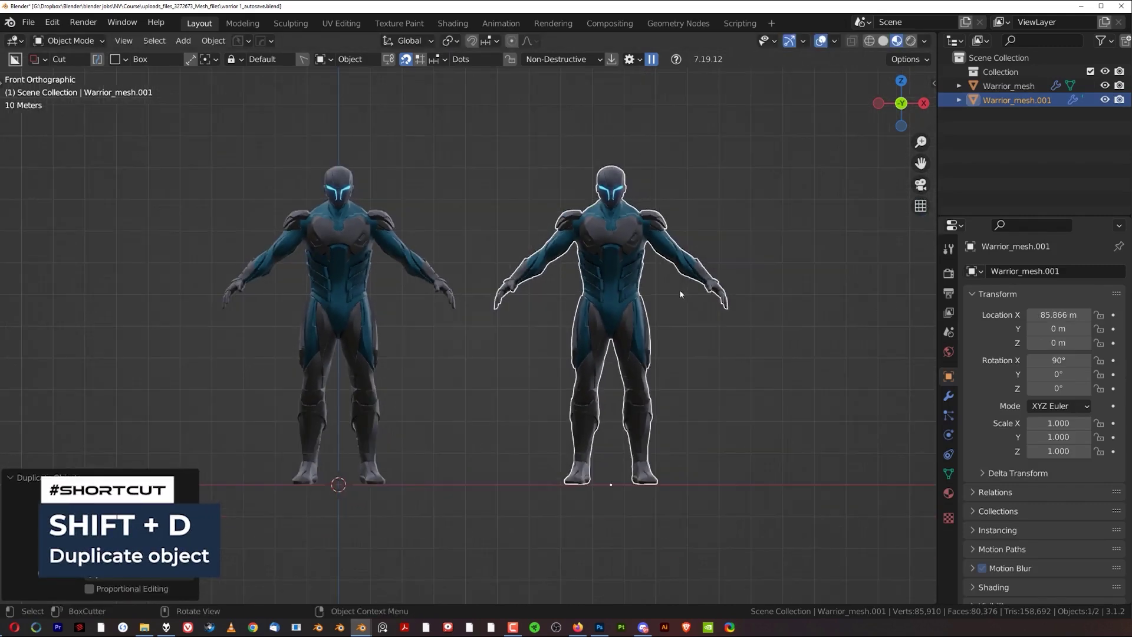
# Remove all three material slots from the duplicated warrior.
pyautogui.click(948, 493)
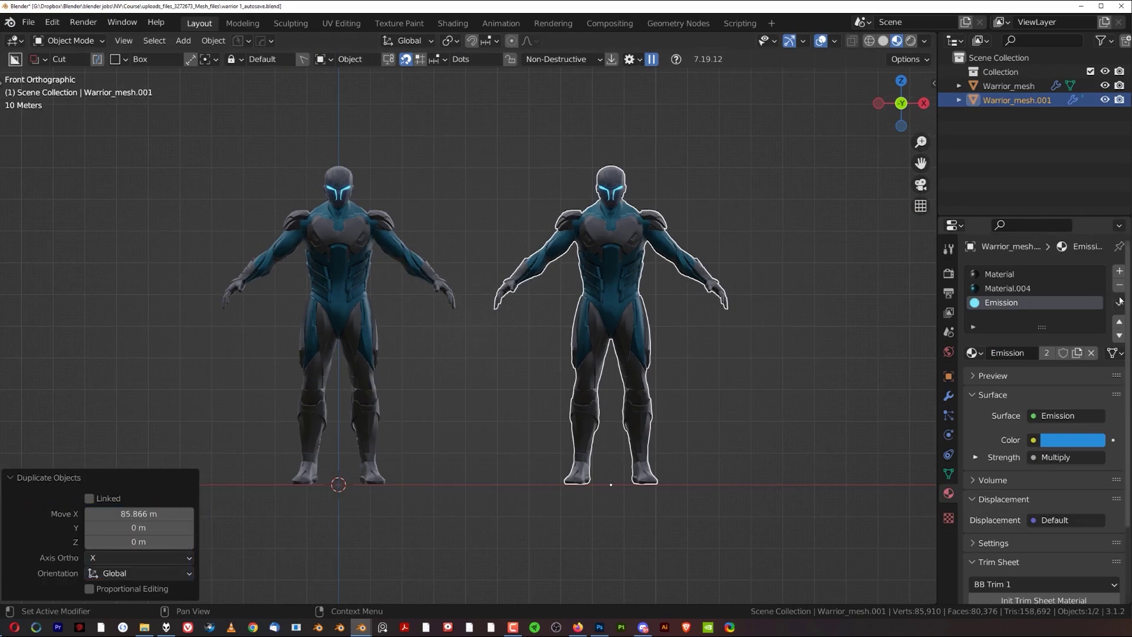
pyautogui.click(1119, 286)
pyautogui.click(1119, 287)
pyautogui.click(1119, 287)
# Give the warrior copy a new material with a dark blue base color and Metallic set to 1.000.
pyautogui.click(1064, 330)
pyautogui.click(1080, 452)
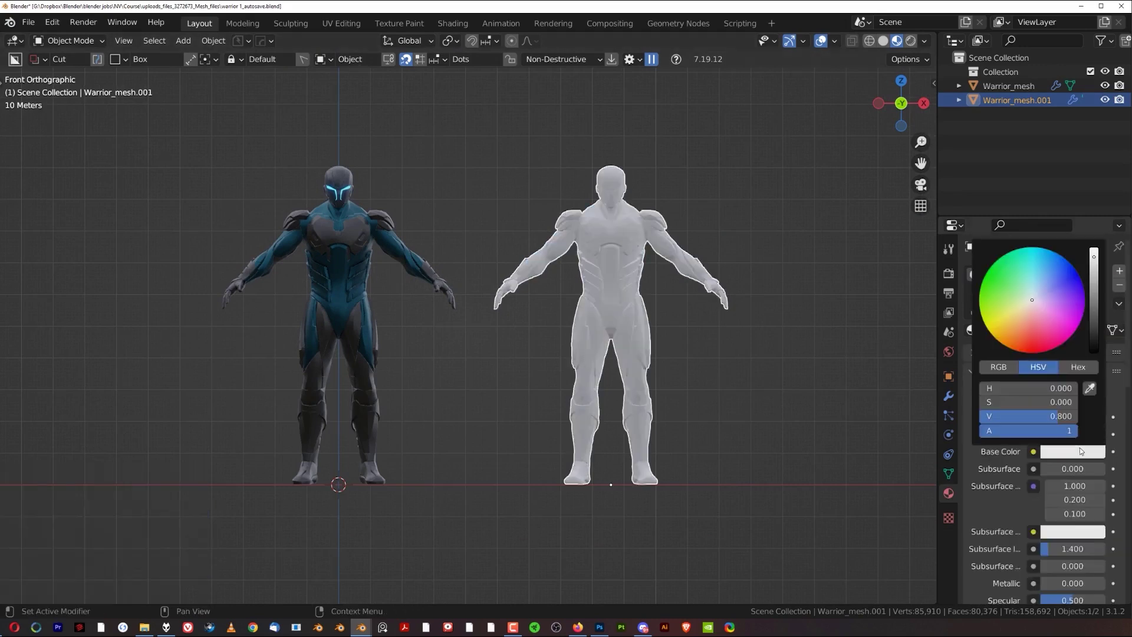
pyautogui.moveTo(1074, 324); pyautogui.dragTo(1046, 256)
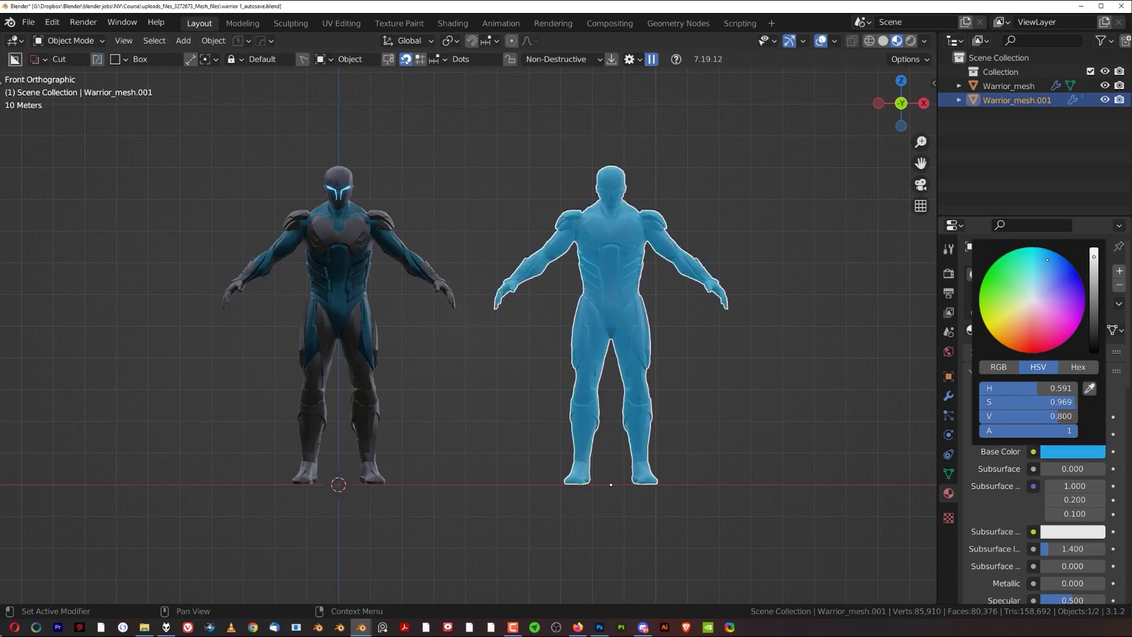
pyautogui.moveTo(1093, 289); pyautogui.dragTo(1093, 305)
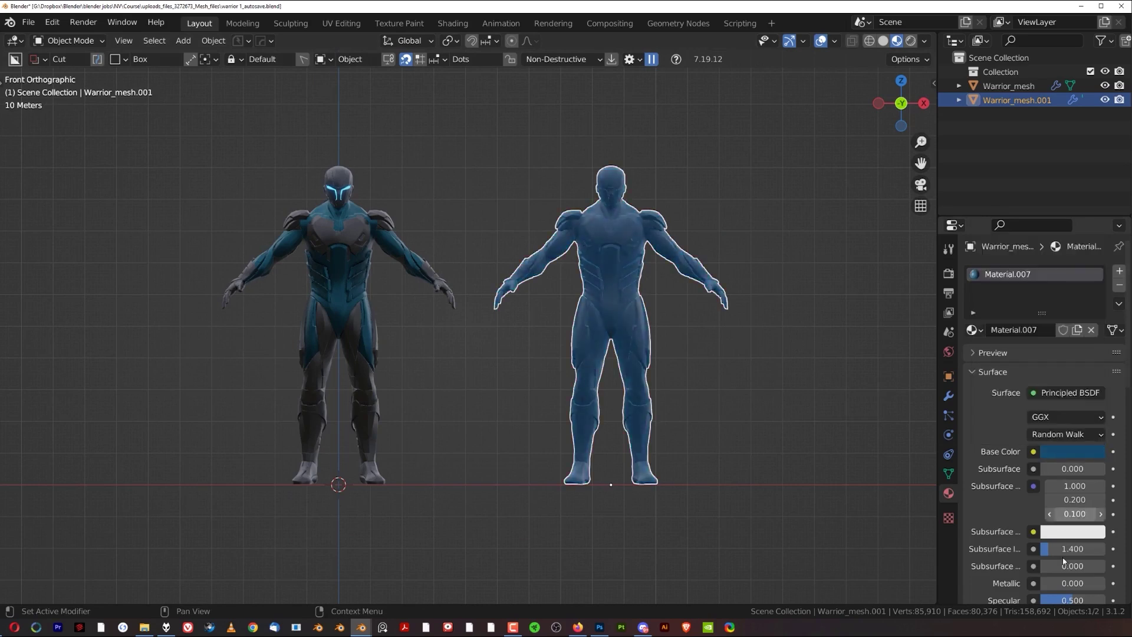
pyautogui.scroll(-2, 1072, 518)
pyautogui.moveTo(1084, 530); pyautogui.dragTo(1104, 530)
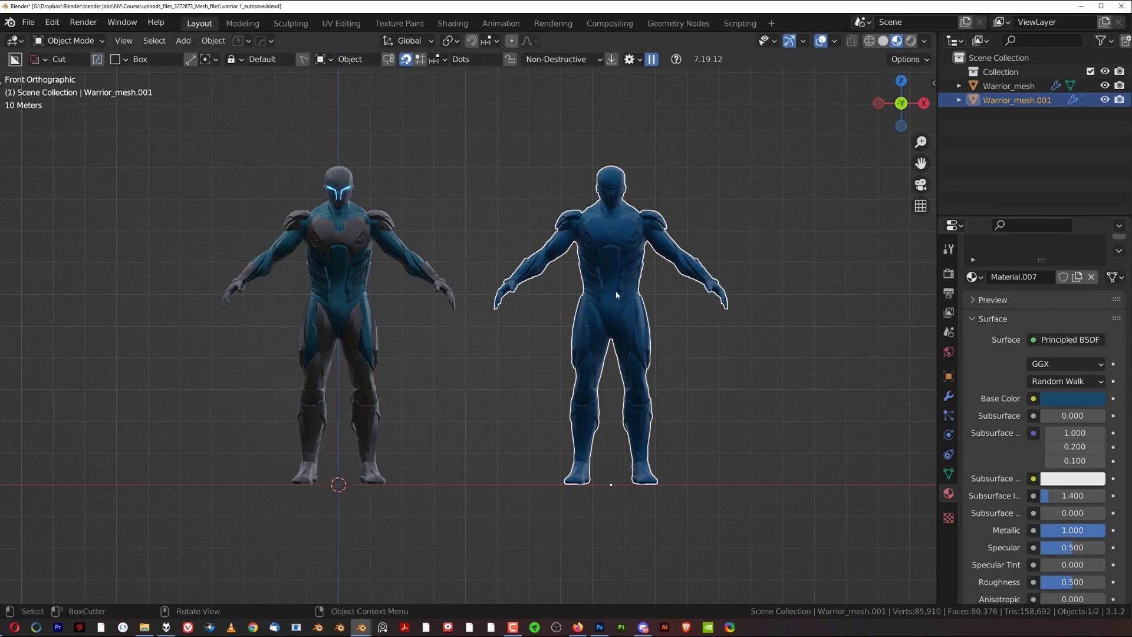
# Add a cube, move it beside the blue warrior copy's hand and scale it up to a clearly visible size.
pyautogui.scroll(2, 656, 248)
pyautogui.scroll(-1, 698, 270)
pyautogui.keyDown('shift'); pyautogui.moveTo(698, 270); pyautogui.dragTo(600, 232, button='middle'); pyautogui.keyUp('shift')
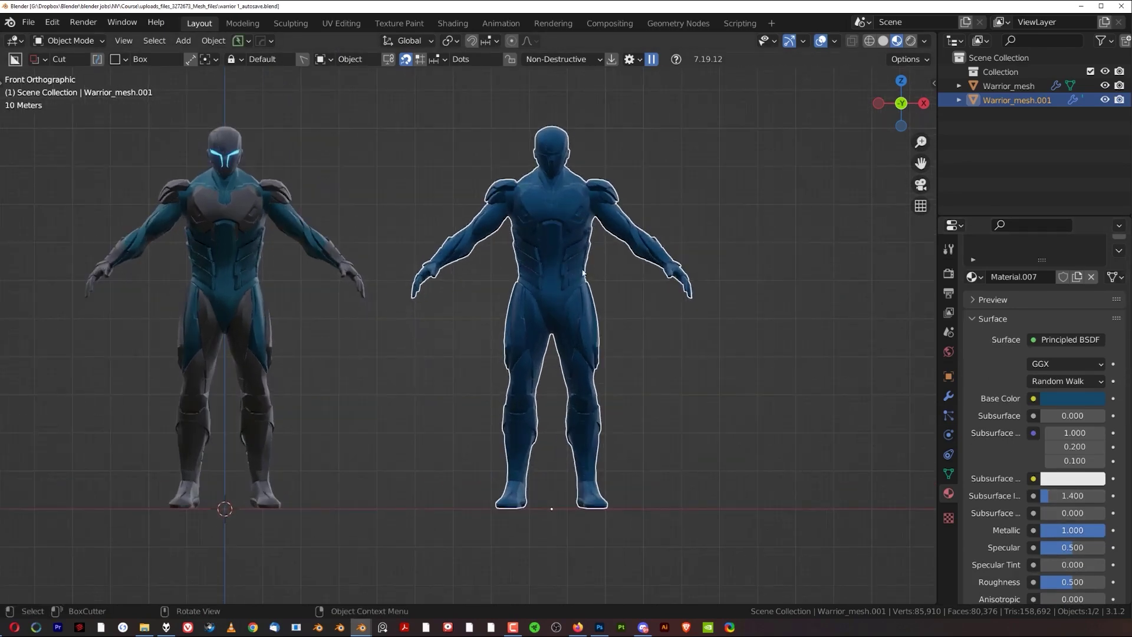
pyautogui.scroll(-1, 583, 277)
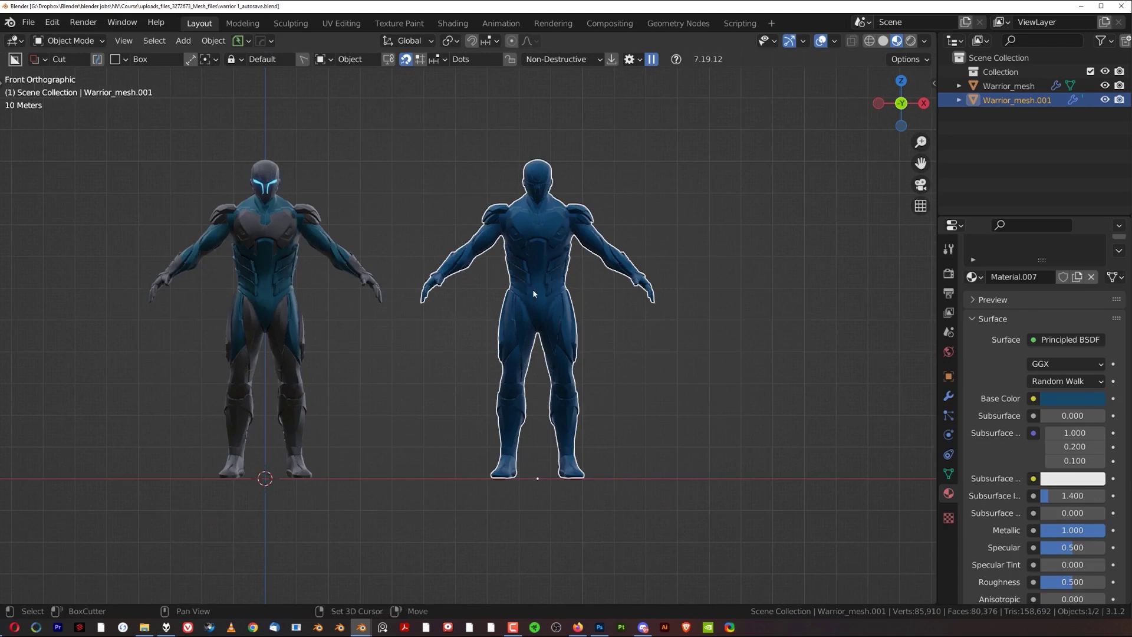
pyautogui.scroll(-1, 662, 276)
pyautogui.hotkey('shift', 'a')
pyautogui.moveTo(669, 270)
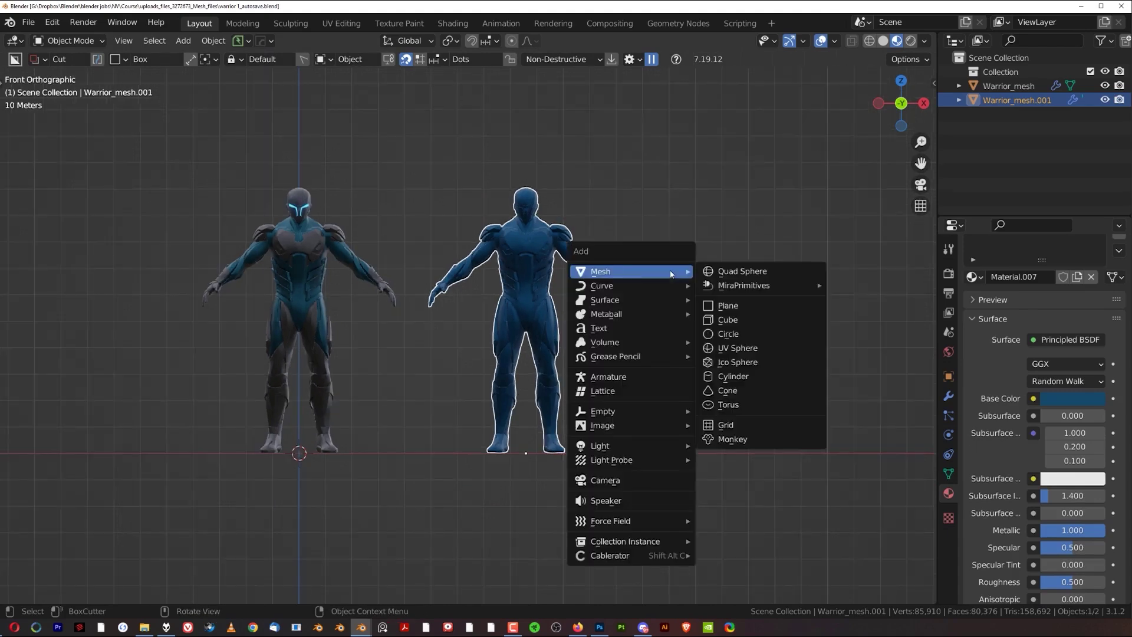
pyautogui.click(737, 322)
pyautogui.press('g')
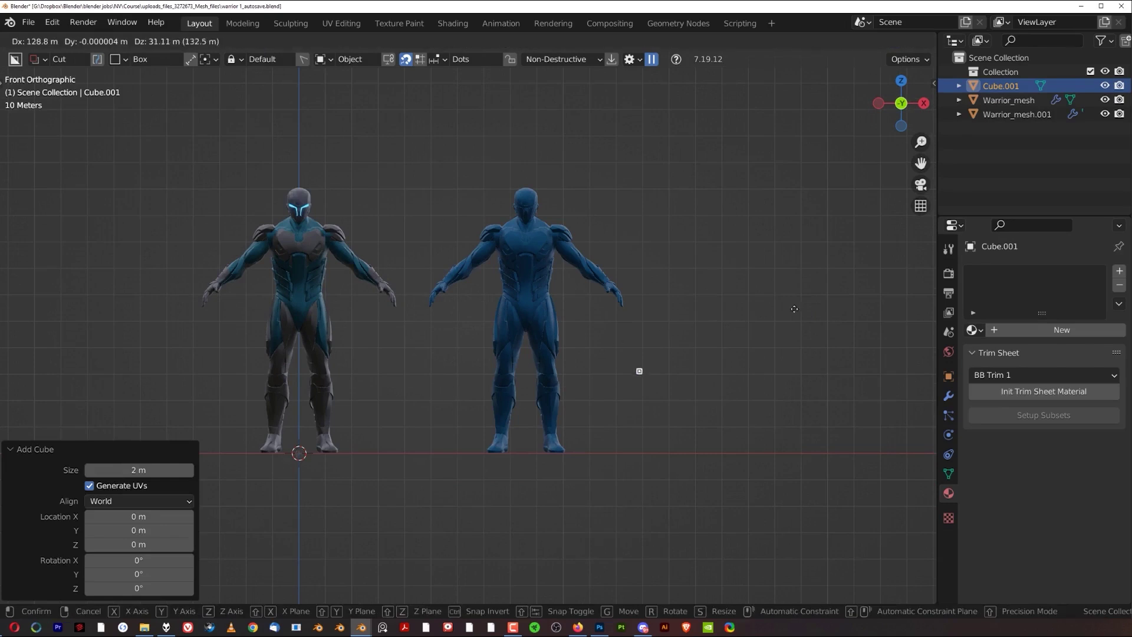
pyautogui.click(649, 329)
pyautogui.scroll(2, 649, 330)
pyautogui.press('s')
pyautogui.click(761, 337)
# Give the cube a new material with a yellow base color, hue 0.140 and saturation 0.938.
pyautogui.click(1084, 329)
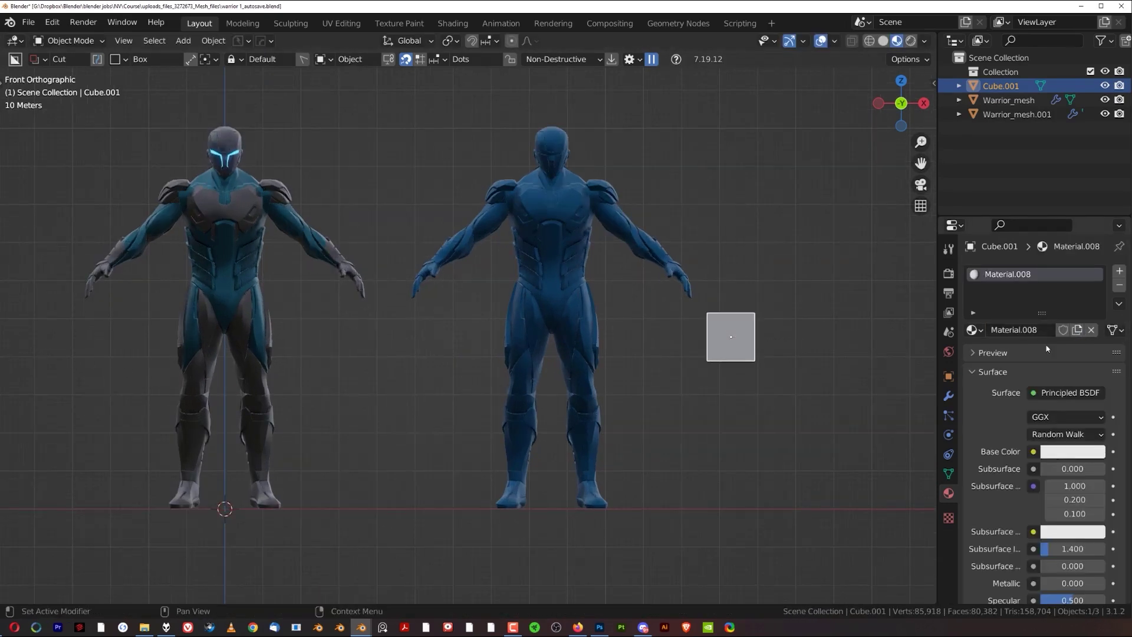
pyautogui.click(1073, 451)
pyautogui.moveTo(1025, 303); pyautogui.dragTo(996, 323)
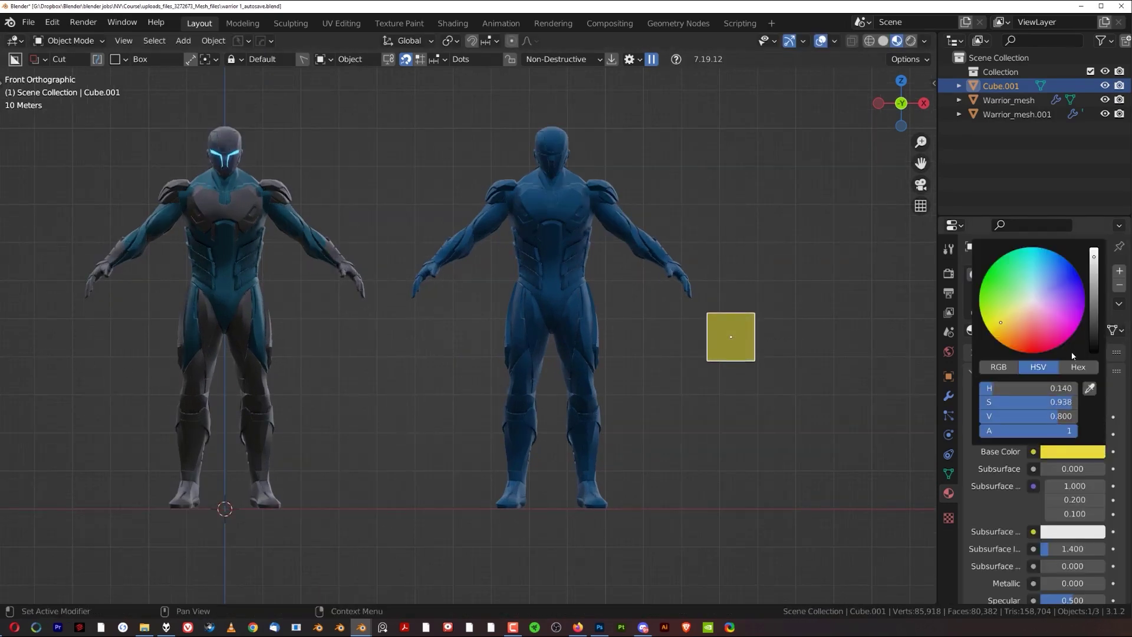
# Select the blue warrior copy and enter Edit Mode with its upper body in close view.
pyautogui.click(540, 231)
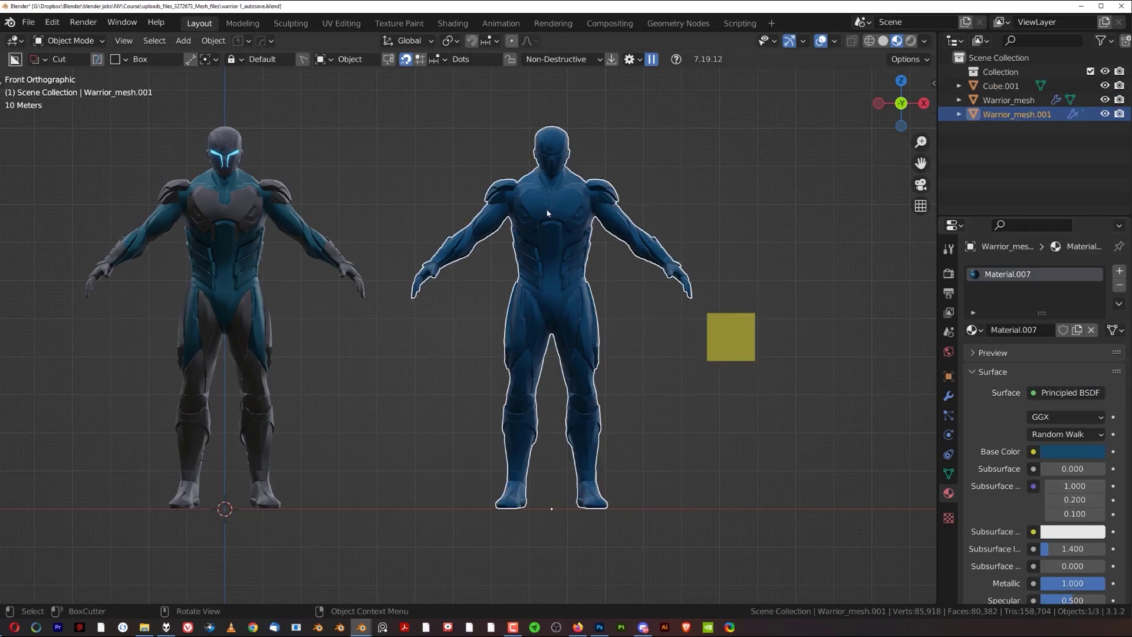
pyautogui.scroll(2, 554, 227)
pyautogui.keyDown('shift'); pyautogui.moveTo(571, 228); pyautogui.dragTo(485, 278, button='middle'); pyautogui.keyUp('shift')
pyautogui.scroll(-2, 501, 283)
pyautogui.scroll(4, 511, 285)
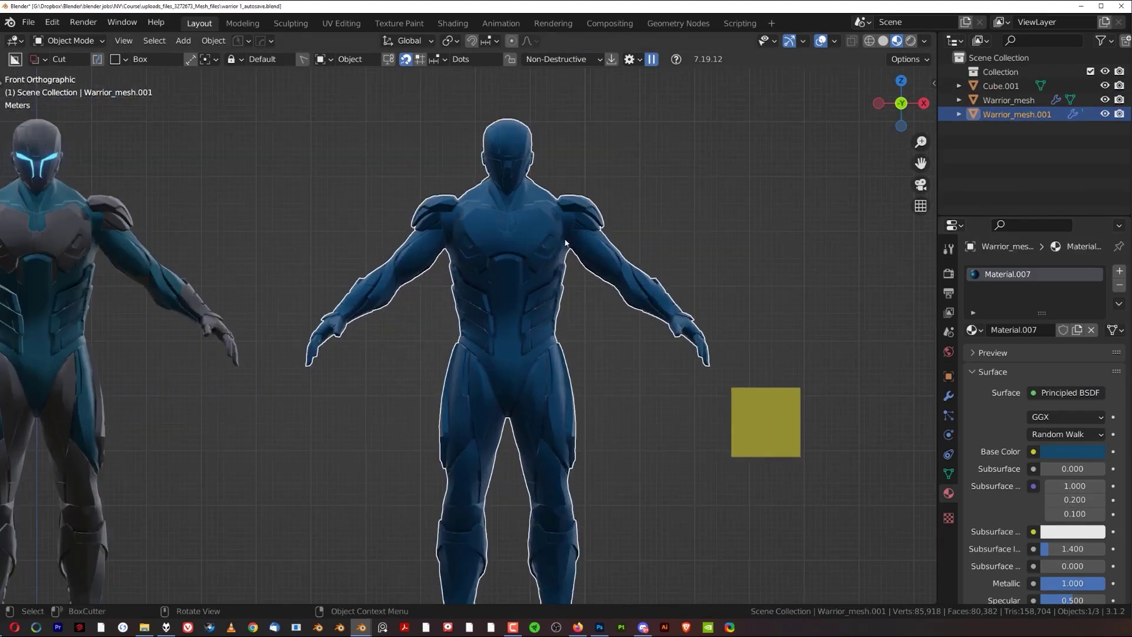
pyautogui.hotkey('ctrl', 'Tab')
pyautogui.click(620, 250)
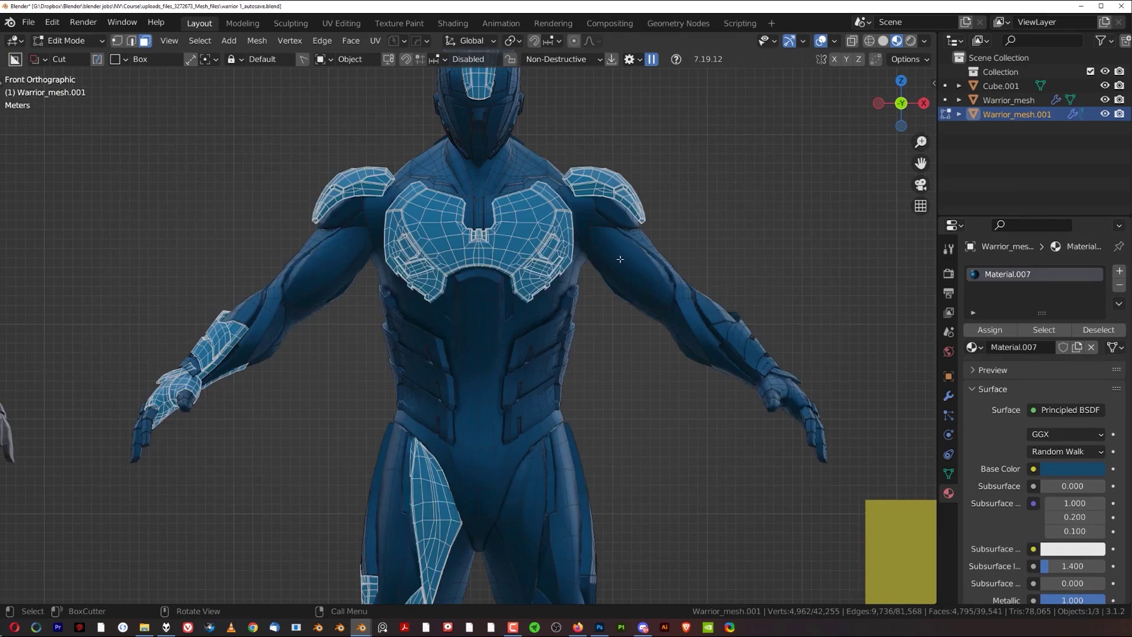
# Clear the face selection and select the linked faces of the chest plate, shoulder pad, arm armor and hand armor on the blue warrior copy.
pyautogui.scroll(-1, 620, 259)
pyautogui.click(732, 237)
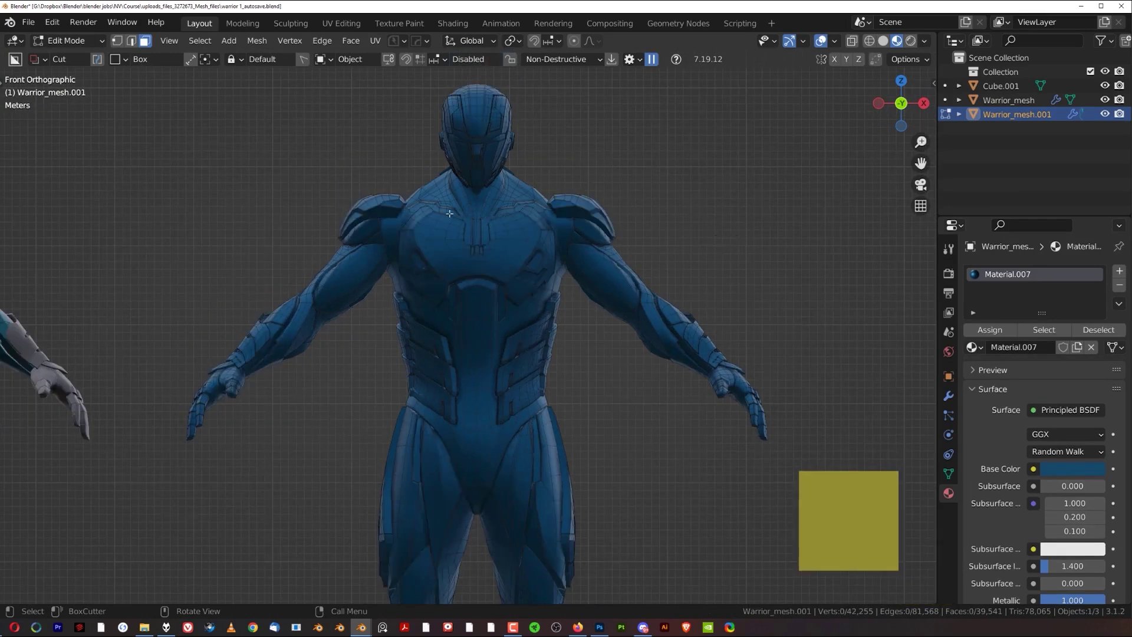
pyautogui.press('l')
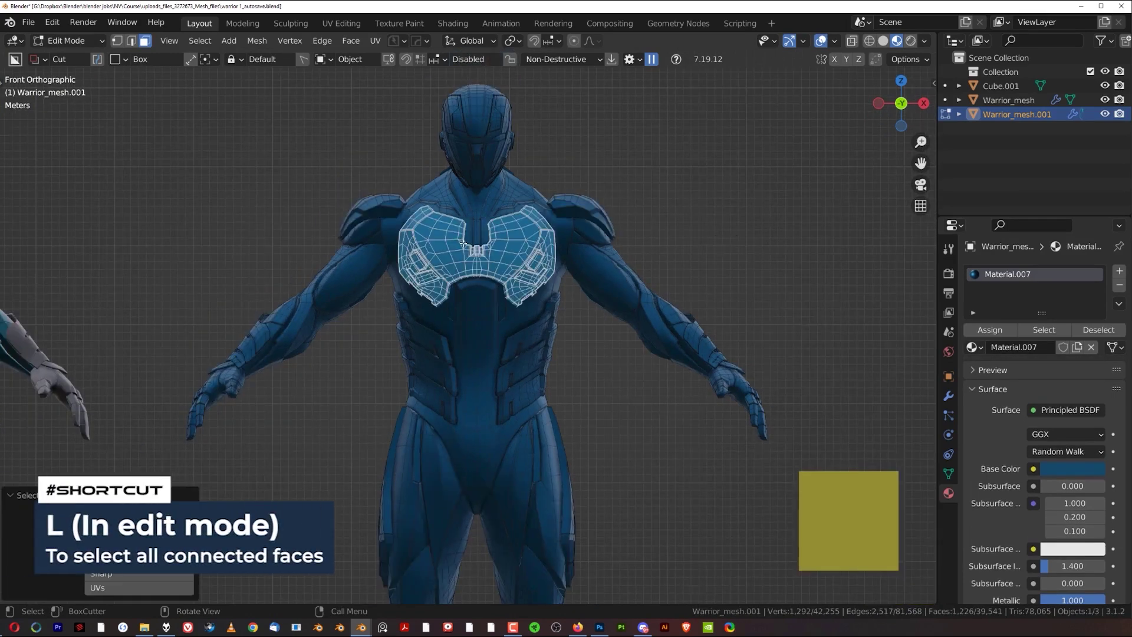
pyautogui.press('l')
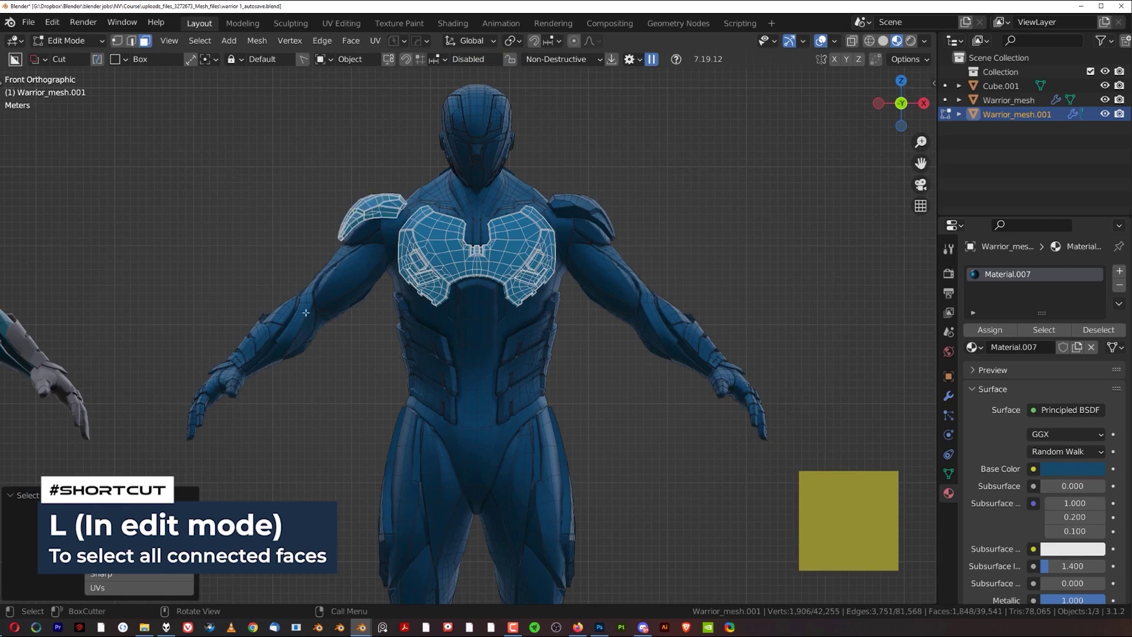
pyautogui.press('l')
pyautogui.press('l')
pyautogui.press('l')
pyautogui.press('l')
pyautogui.press('l')
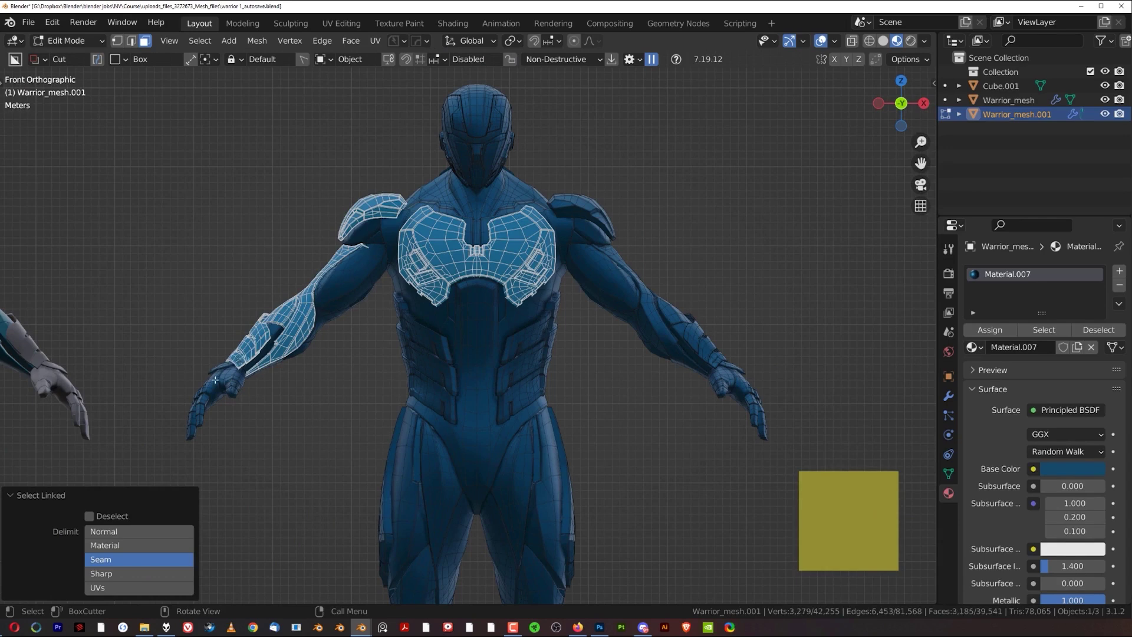
pyautogui.press('l')
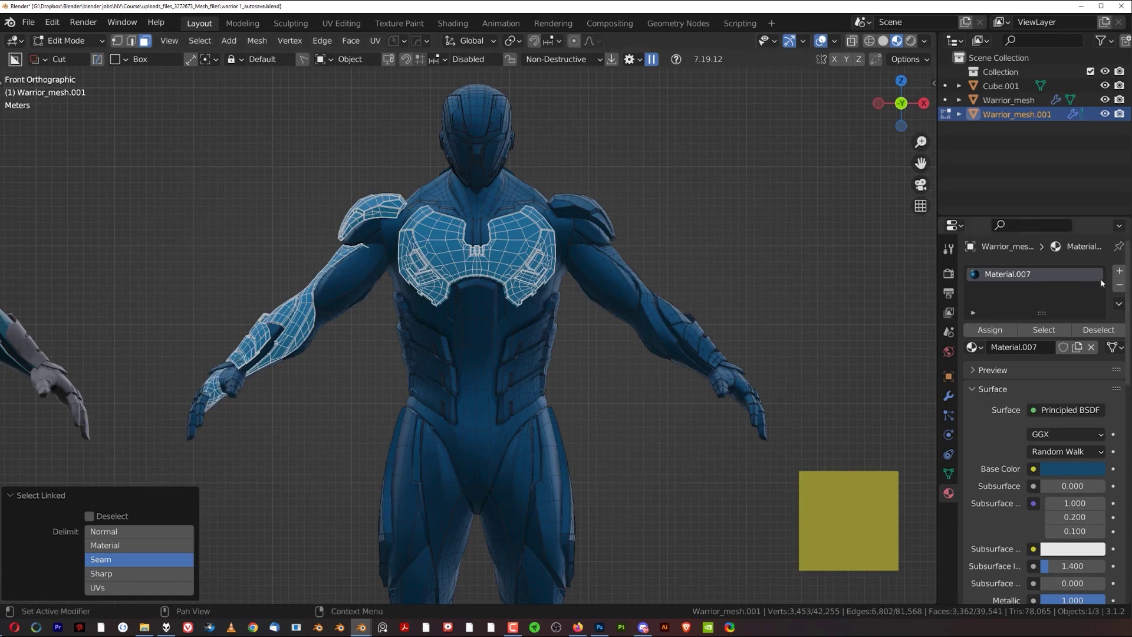
# Add a material slot with Material.008, assign it to the selected armor faces and return to Object Mode.
pyautogui.click(1118, 271)
pyautogui.click(974, 371)
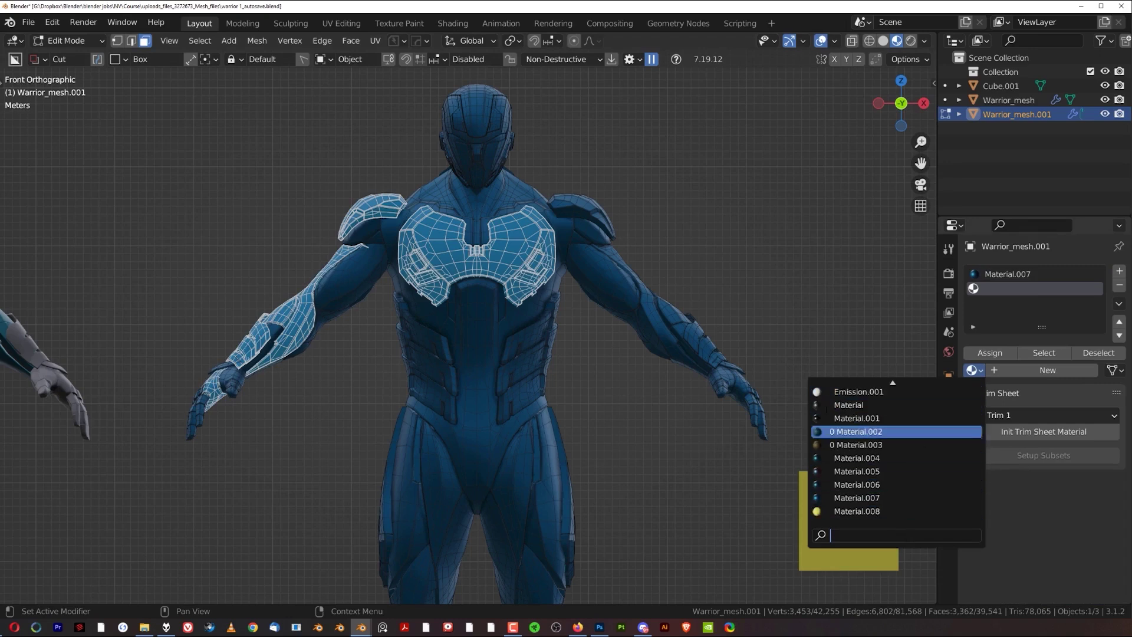
pyautogui.click(857, 510)
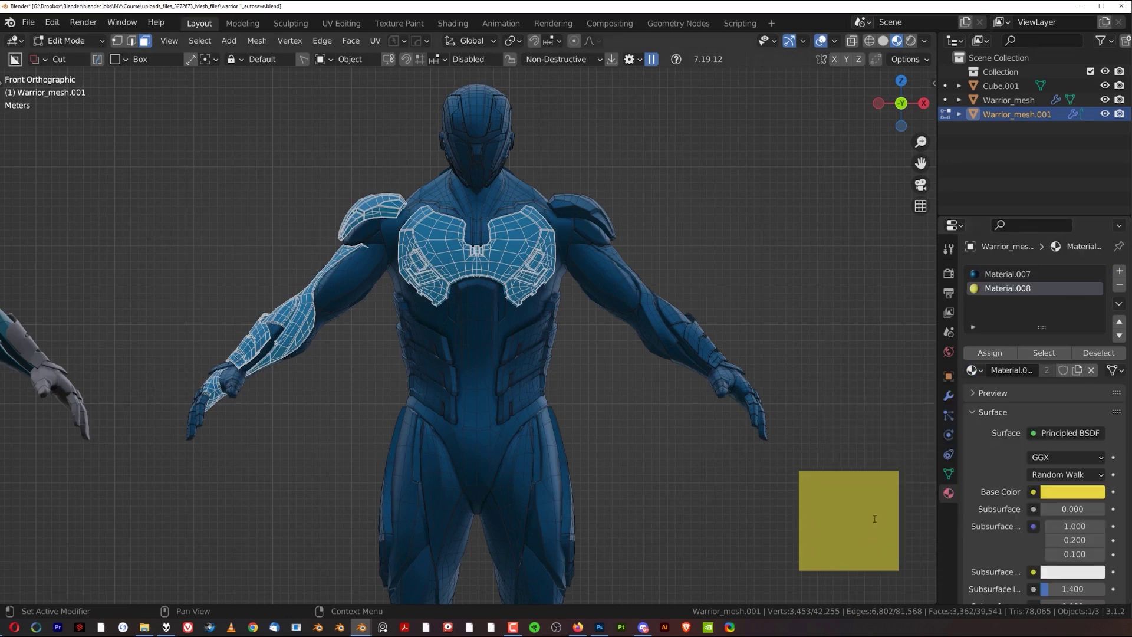
pyautogui.click(989, 353)
pyautogui.press('Tab')
pyautogui.click(667, 172)
pyautogui.scroll(-4, 646, 299)
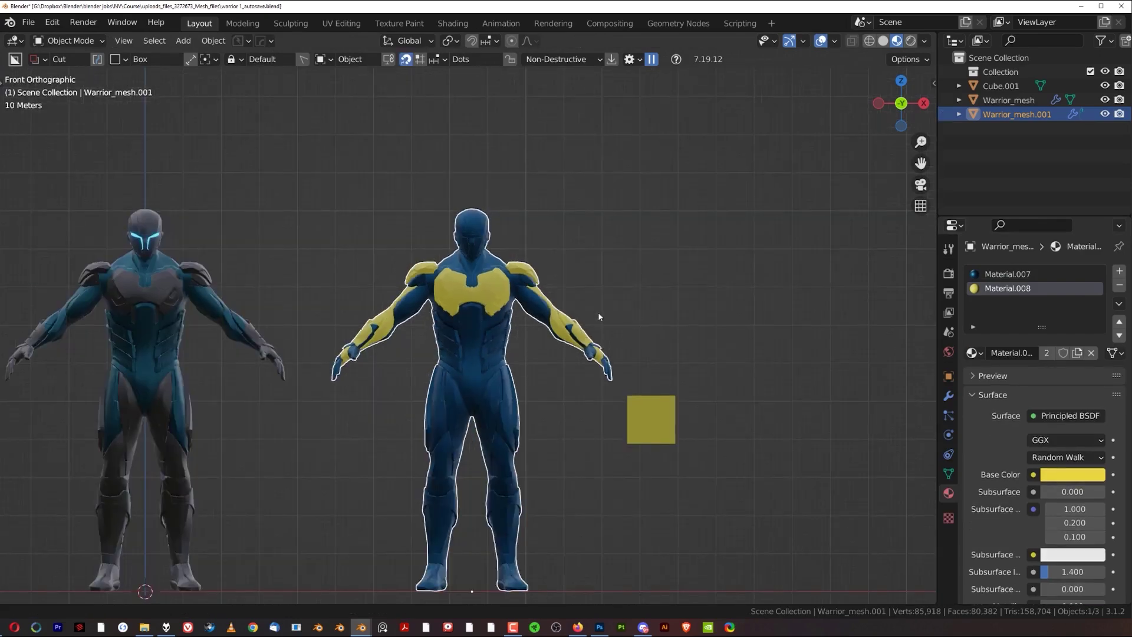
pyautogui.scroll(6, 536, 353)
pyautogui.scroll(-6, 653, 323)
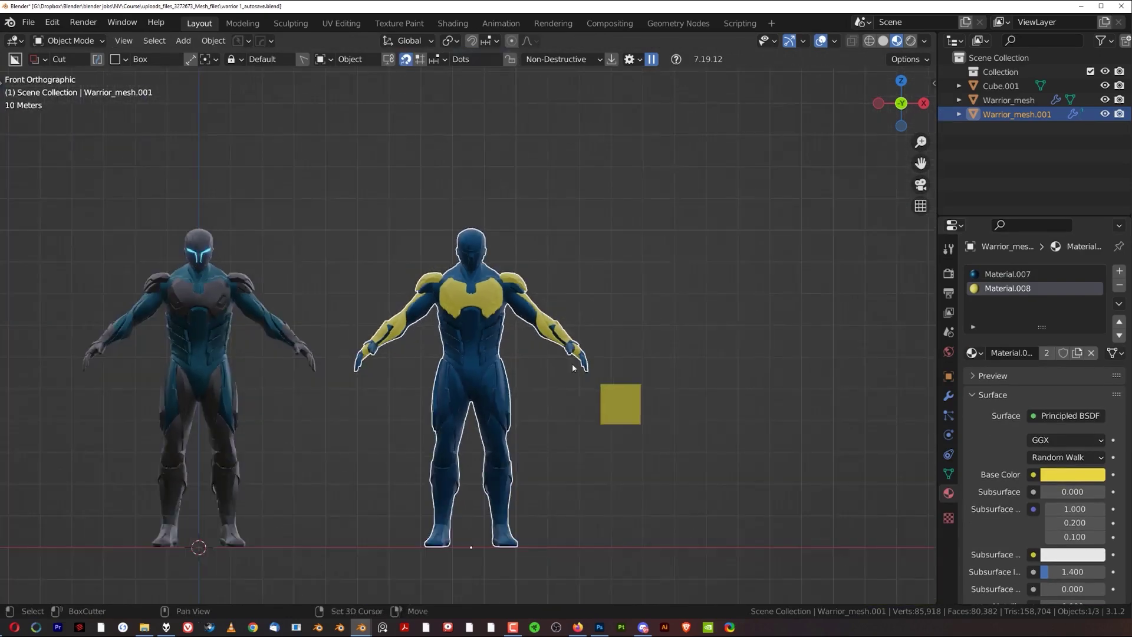
pyautogui.scroll(3, 607, 327)
pyautogui.keyDown('shift'); pyautogui.moveTo(607, 301); pyautogui.dragTo(620, 280, button='middle'); pyautogui.keyUp('shift')
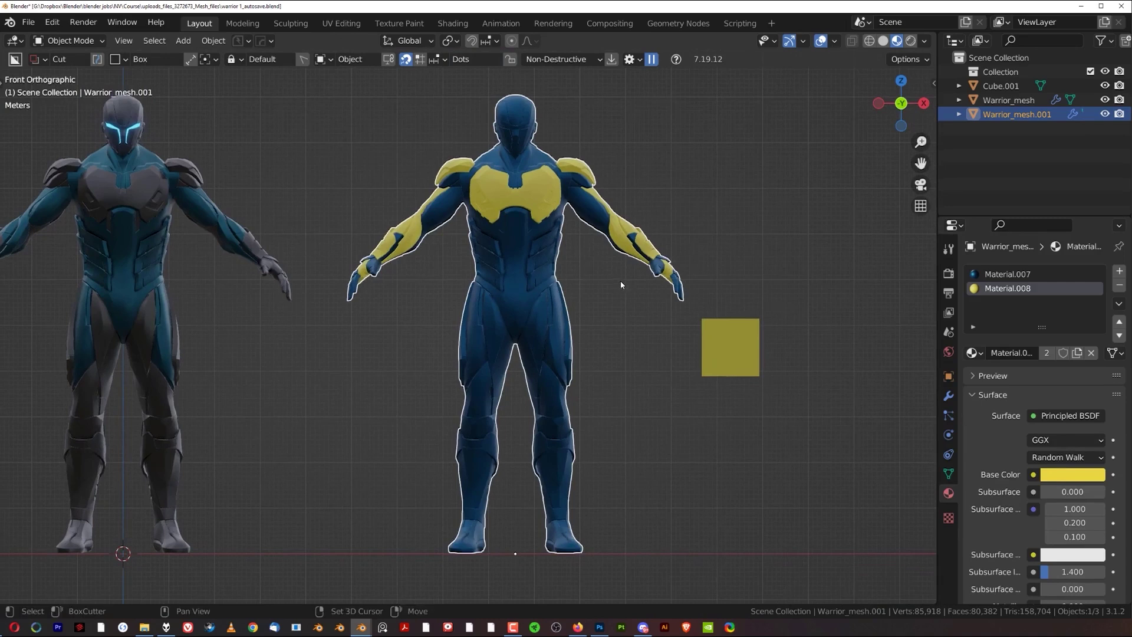
# Make the cube's yellow material a single-user copy and change its surface shader to Emission.
pyautogui.click(733, 342)
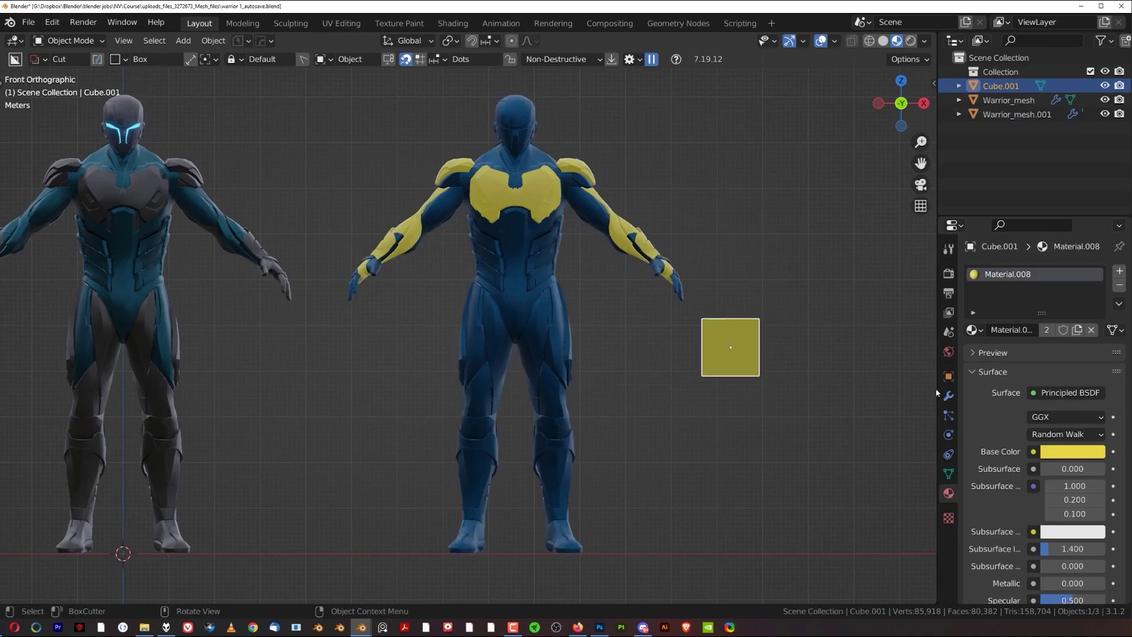
pyautogui.keyDown('shift'); pyautogui.moveTo(732, 341); pyautogui.dragTo(644, 346, button='middle'); pyautogui.keyUp('shift')
pyautogui.click(1047, 329)
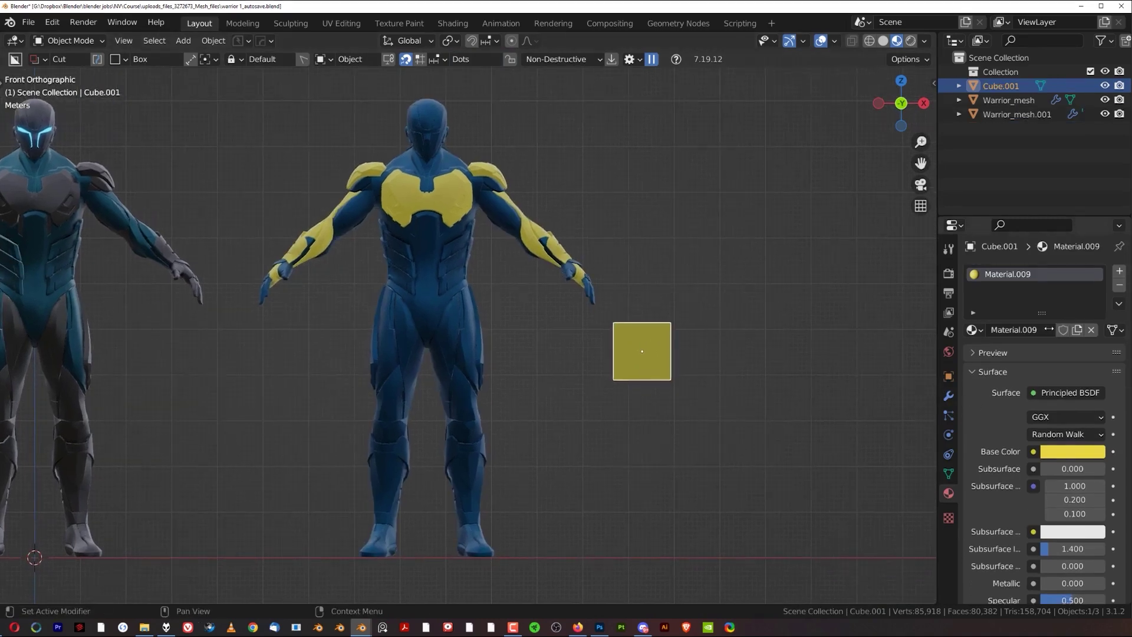
pyautogui.click(1051, 392)
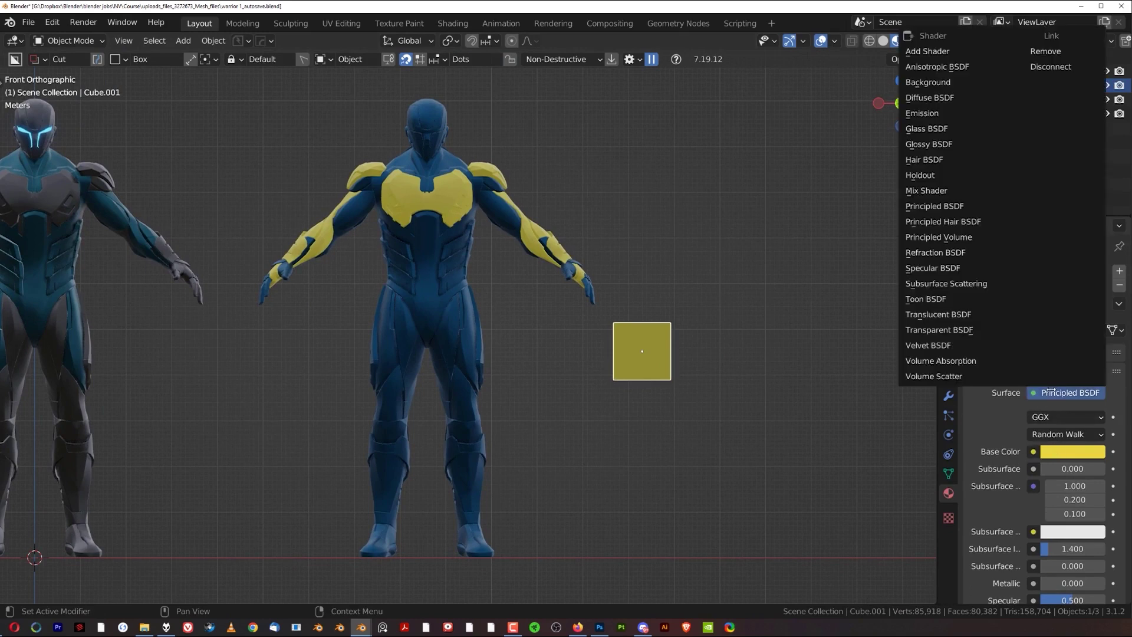
pyautogui.click(941, 113)
# Set the cube's emission color to bright cyan and its strength to 8.6.
pyautogui.click(1086, 417)
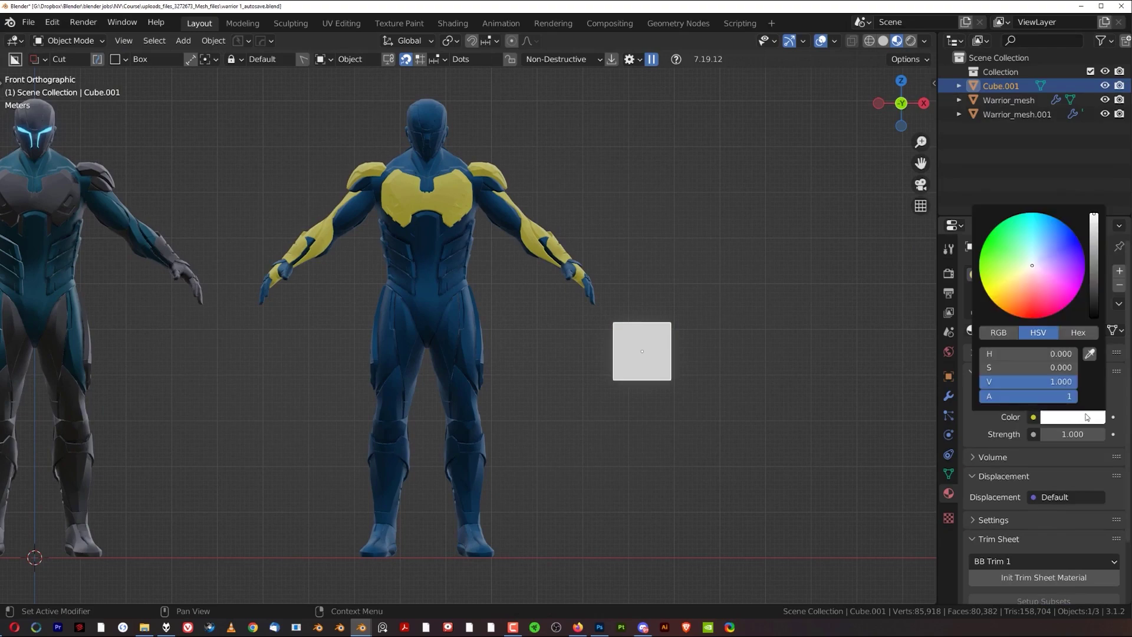
pyautogui.moveTo(1042, 253); pyautogui.dragTo(1041, 213)
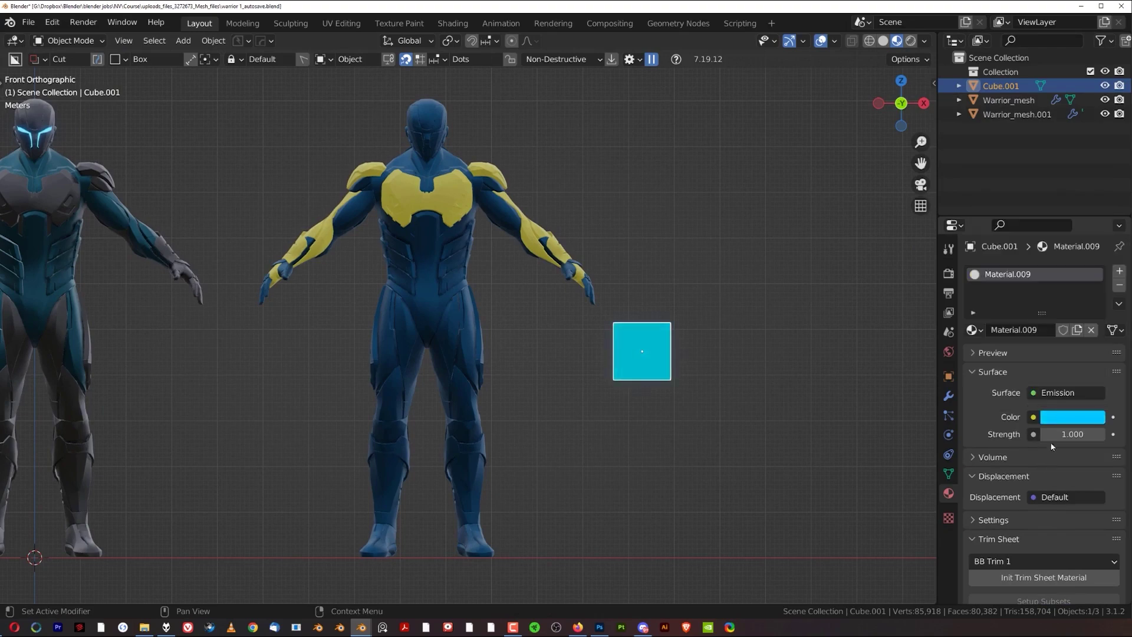
pyautogui.click(1072, 433)
pyautogui.write('8.6')
pyautogui.press('Return')
# Enter Edit Mode on the blue warrior copy and select the linked faces of both eye strips on the helmet.
pyautogui.scroll(3, 471, 295)
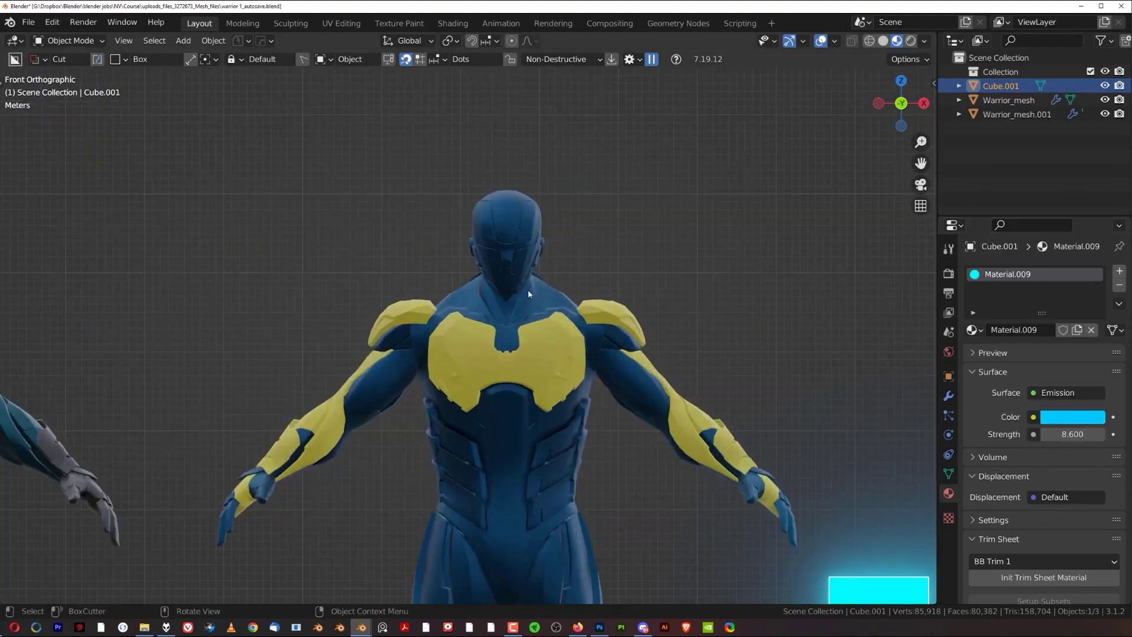
pyautogui.click(519, 256)
pyautogui.press('Tab')
pyautogui.scroll(2, 648, 236)
pyautogui.scroll(3, 560, 236)
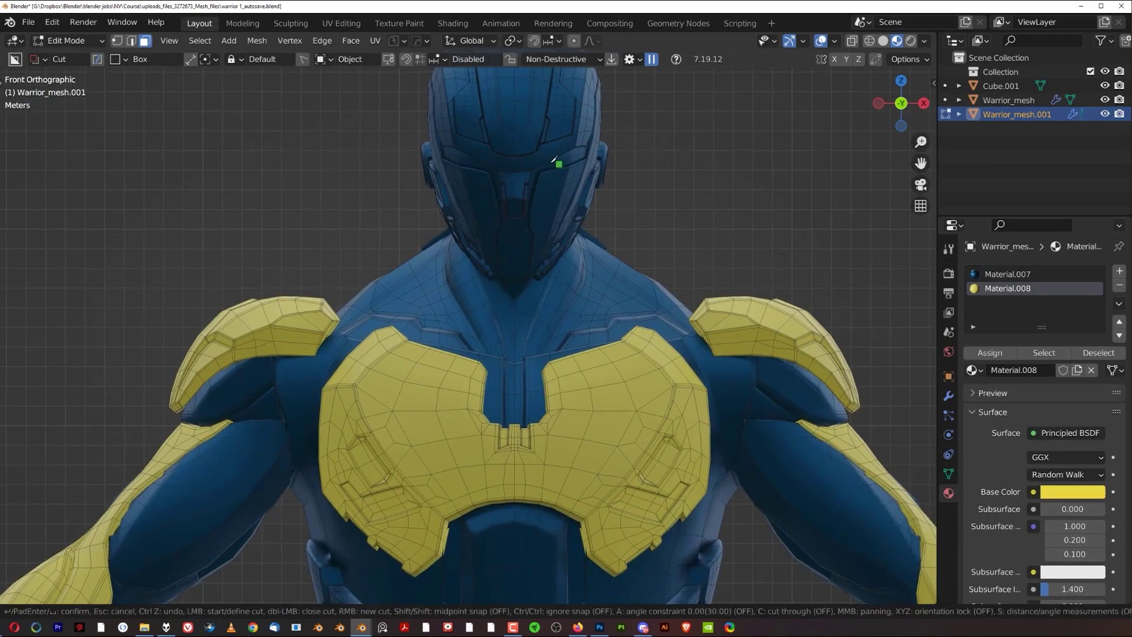
pyautogui.press('l')
pyautogui.click(573, 158)
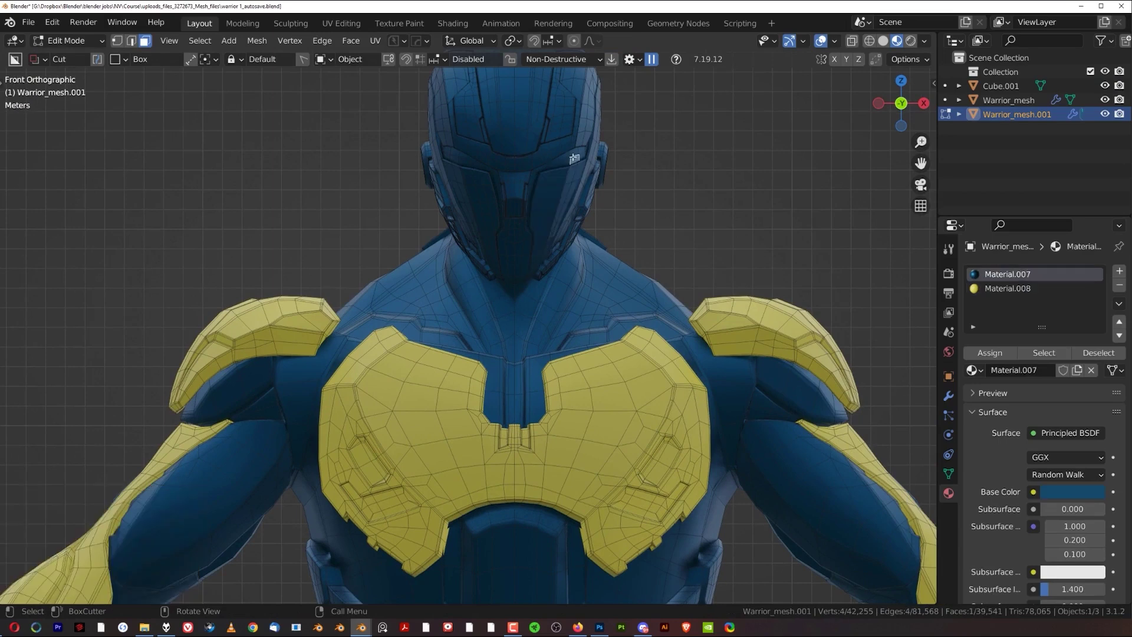
pyautogui.press('l')
pyautogui.click(569, 160)
pyautogui.press('l')
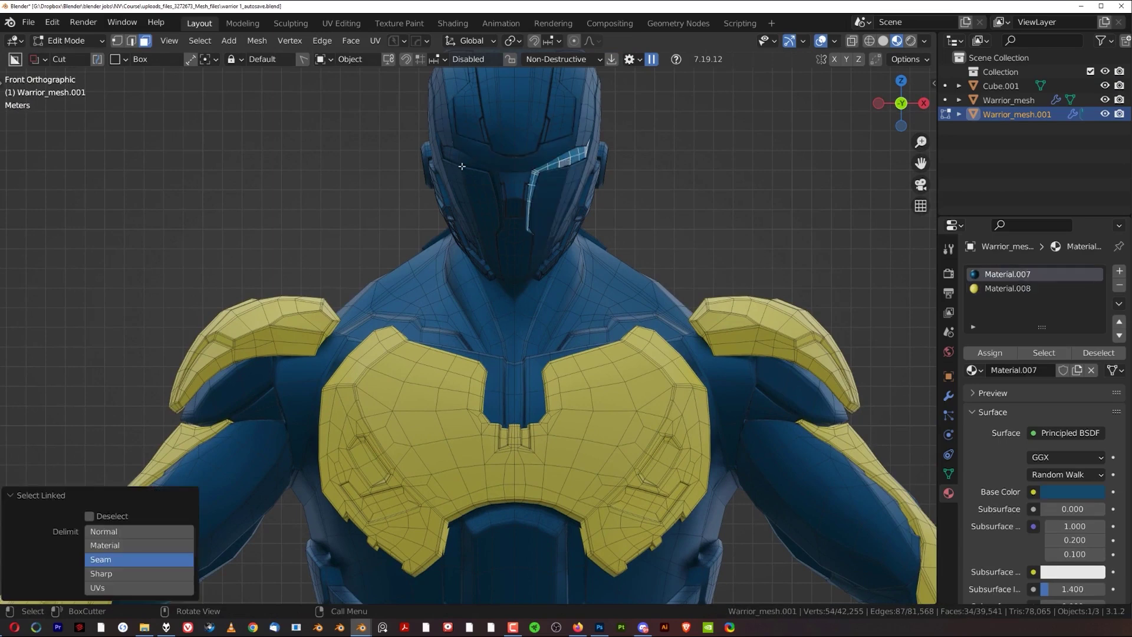
pyautogui.press('l')
# Add a material slot with Material.009, assign it to the selected eye strips and return to Object Mode.
pyautogui.click(1119, 270)
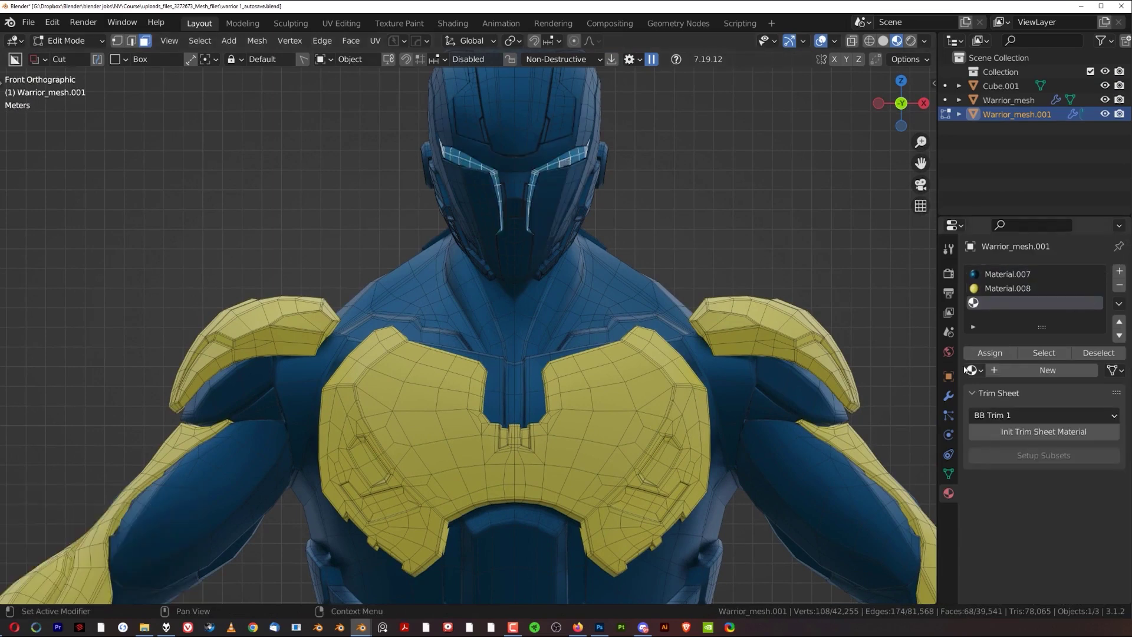
pyautogui.click(972, 370)
pyautogui.click(875, 510)
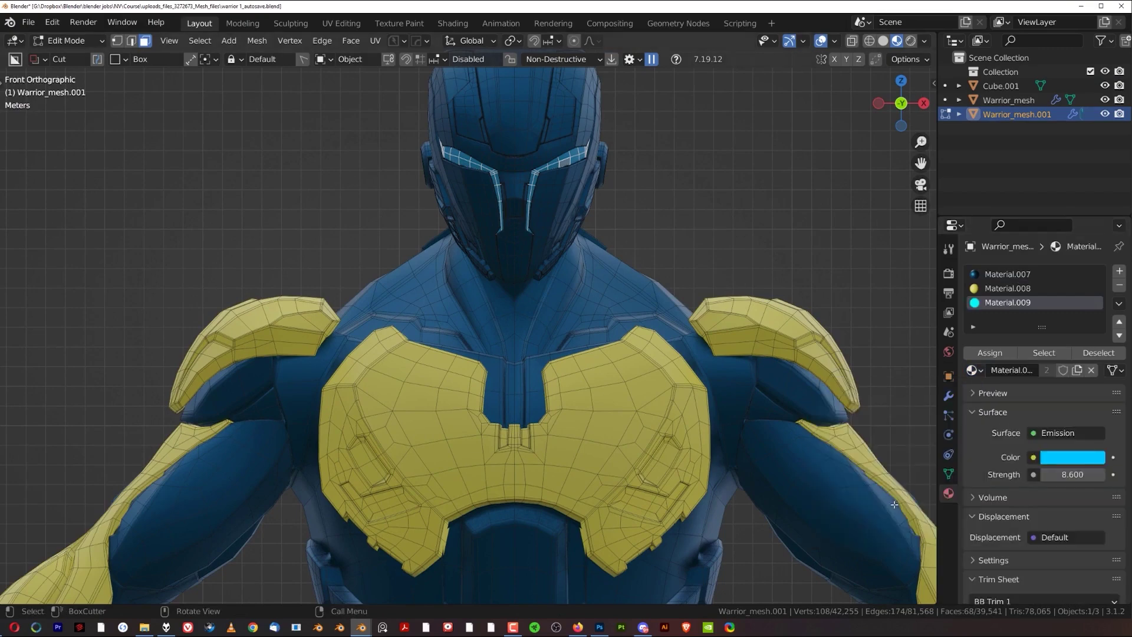
pyautogui.click(990, 353)
pyautogui.press('Tab')
pyautogui.scroll(-3, 644, 250)
pyautogui.scroll(-5, 645, 250)
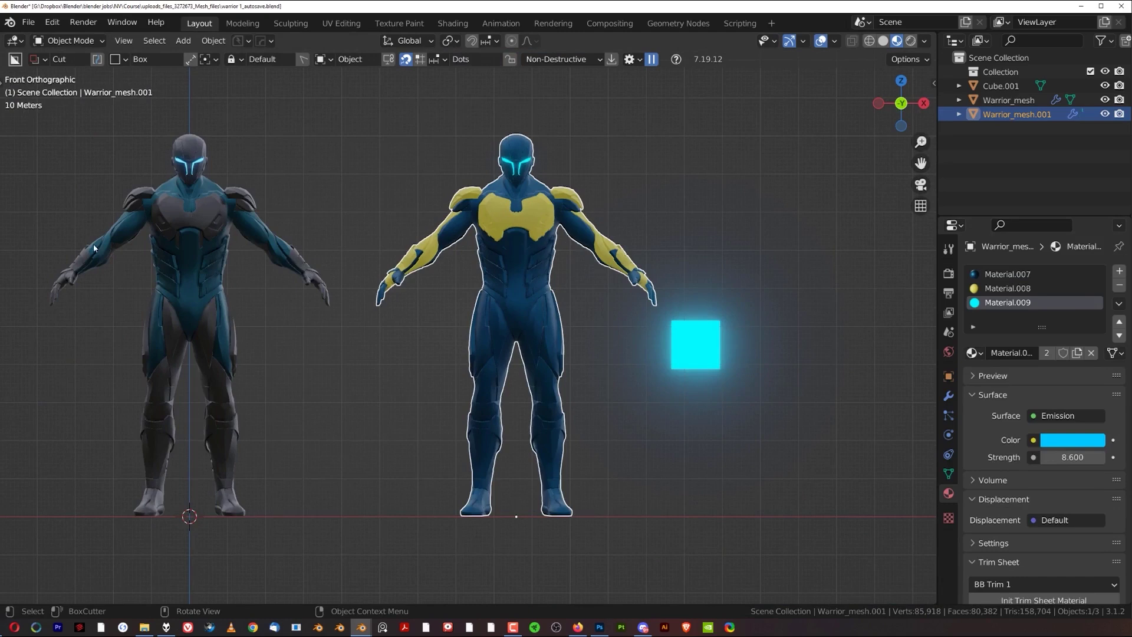
# Delete the recolored warrior copy and the glowing cube, and save the file incrementally as warrior 2.blend.
pyautogui.moveTo(451, 106); pyautogui.dragTo(727, 359)
pyautogui.press('Delete')
pyautogui.keyDown('shift'); pyautogui.moveTo(457, 329); pyautogui.dragTo(516, 334, button='middle'); pyautogui.keyUp('shift')
pyautogui.press('Home')
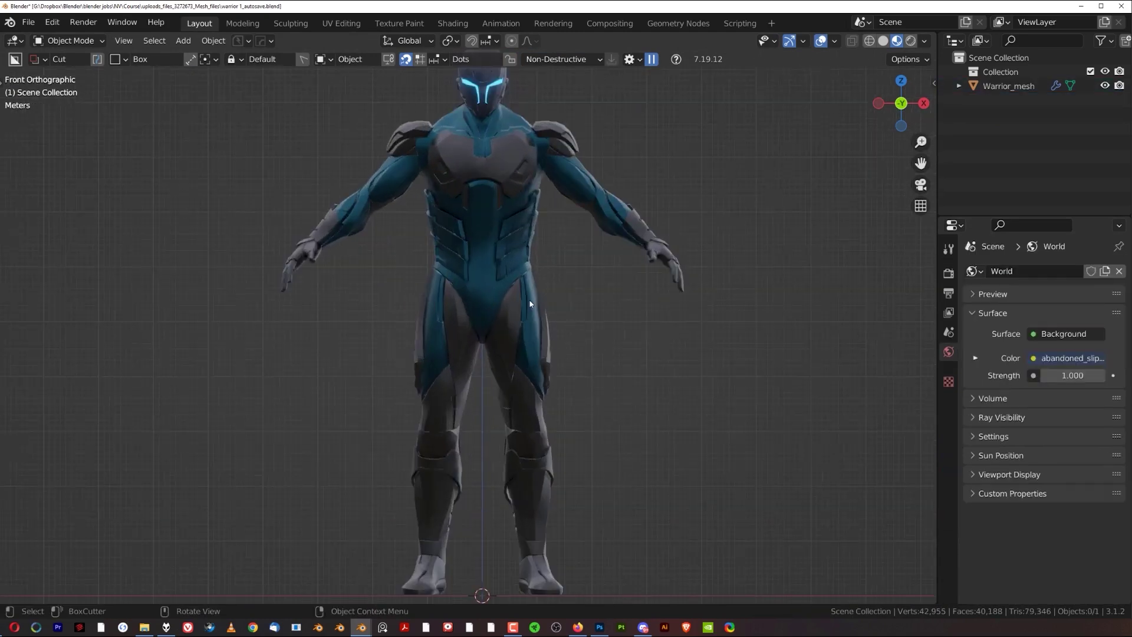
pyautogui.scroll(-1, 627, 253)
pyautogui.keyDown('shift'); pyautogui.moveTo(551, 256); pyautogui.dragTo(576, 266, button='middle'); pyautogui.keyUp('shift')
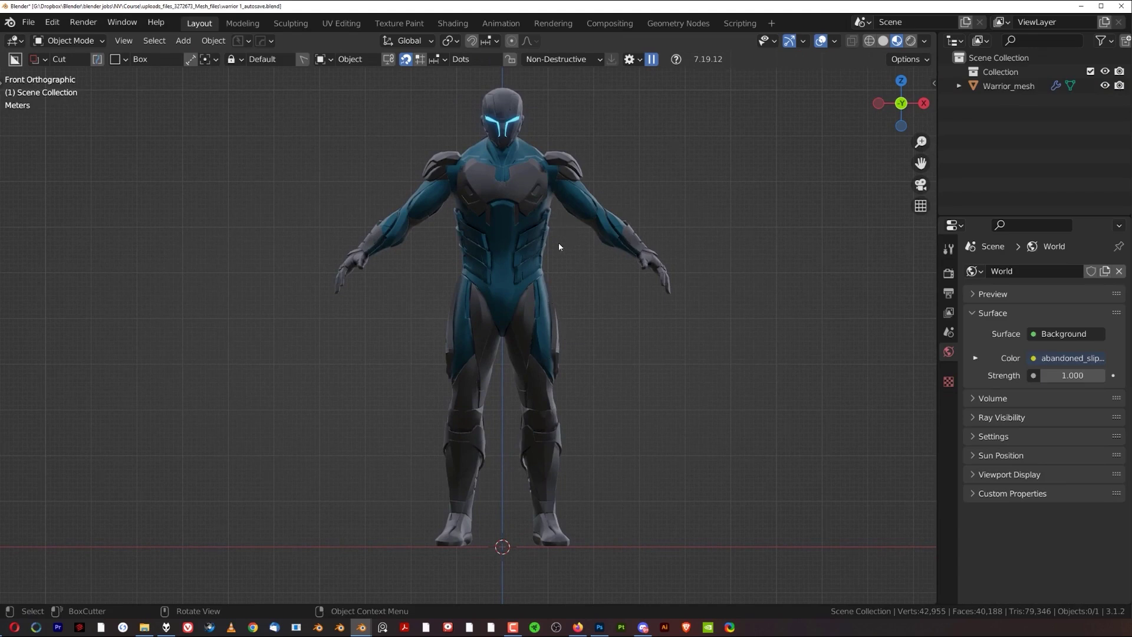
pyautogui.hotkey('ctrl', 'alt', 's')
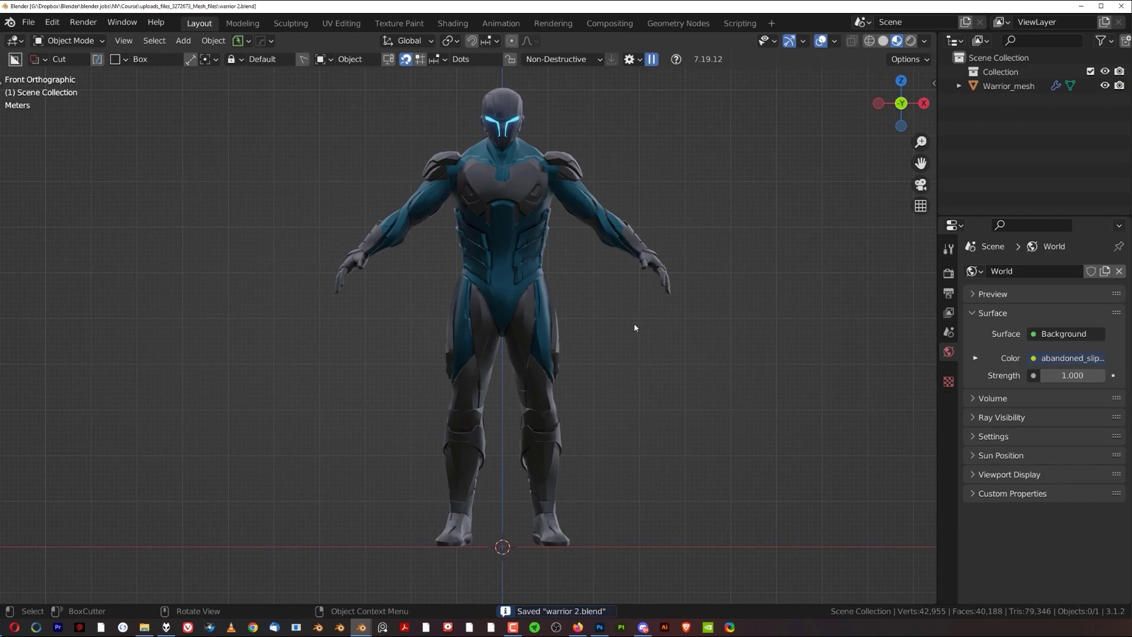
# Delete the empty collection named Collection from the scene.
pyautogui.click(1008, 71)
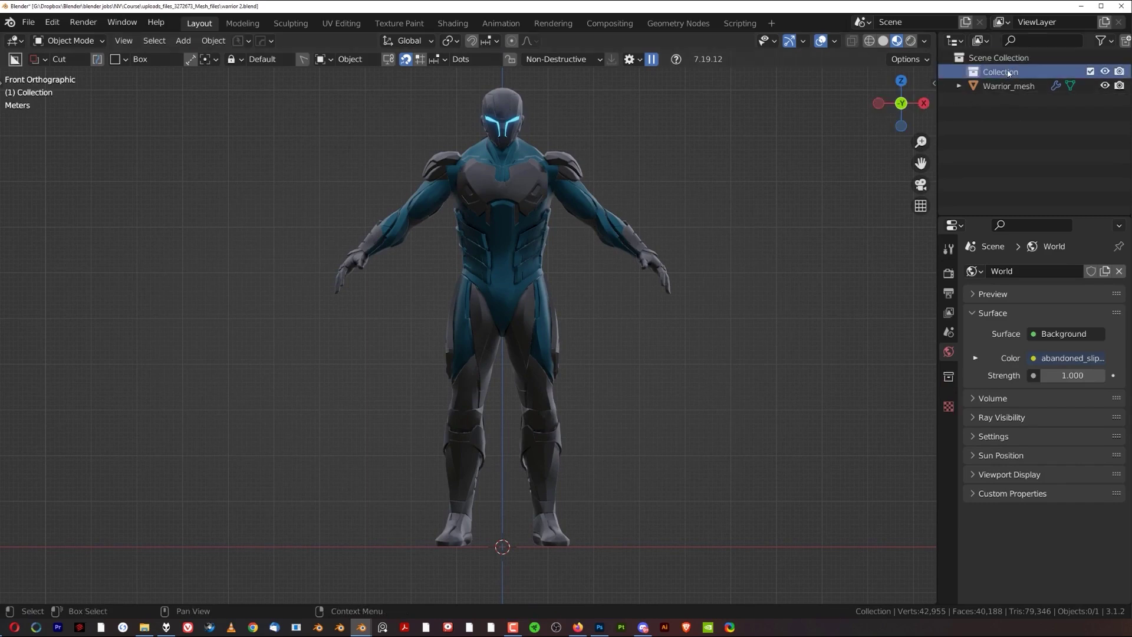
pyautogui.rightClick(1009, 72)
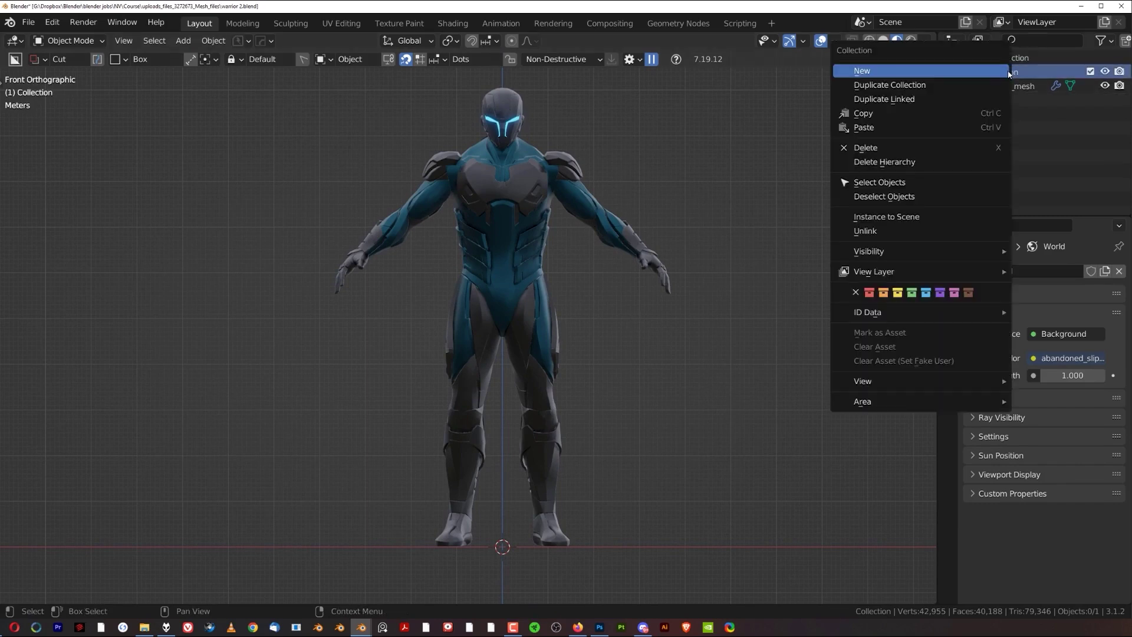
pyautogui.click(960, 147)
# Select Warrior_mesh and export it as warrior 2.fbx, limited to selected objects.
pyautogui.click(1035, 72)
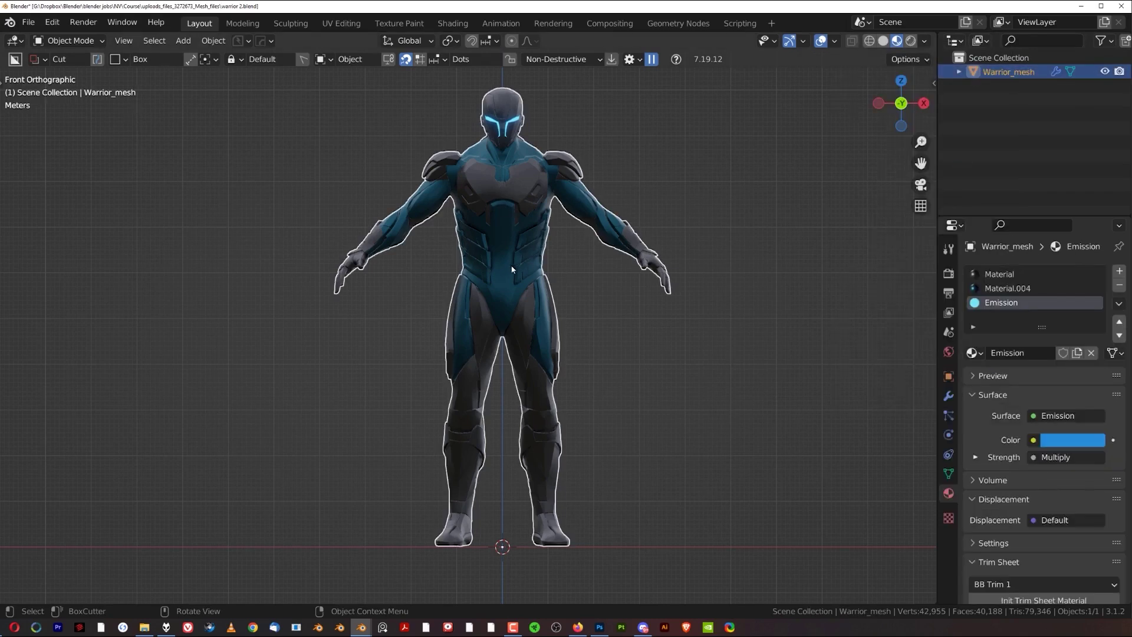
pyautogui.hotkey('ctrl', 's')
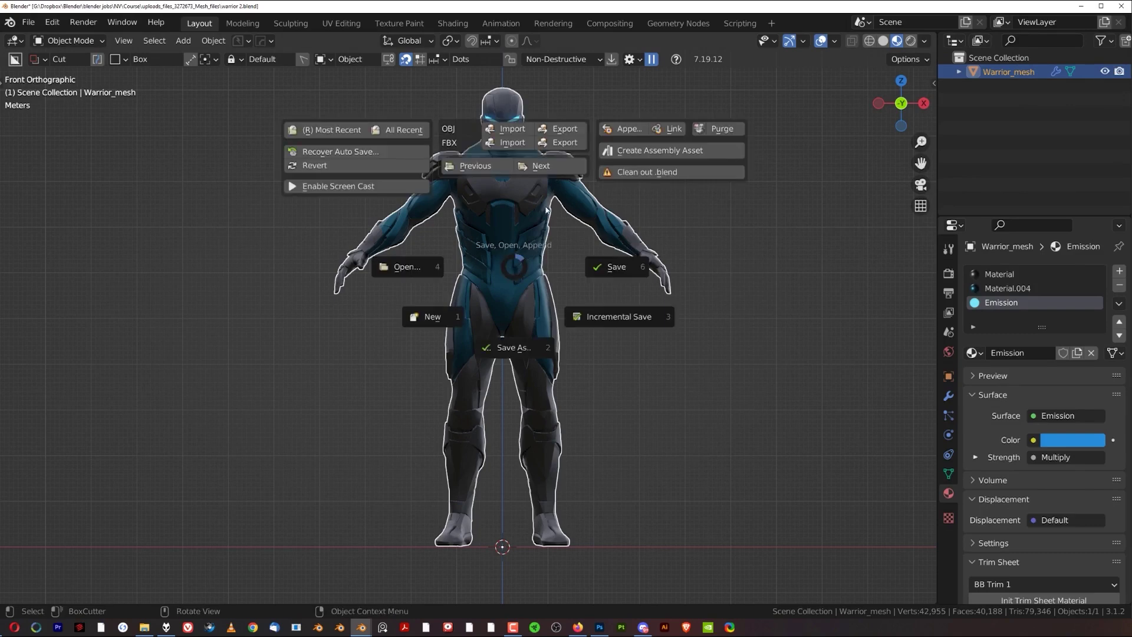
pyautogui.click(566, 148)
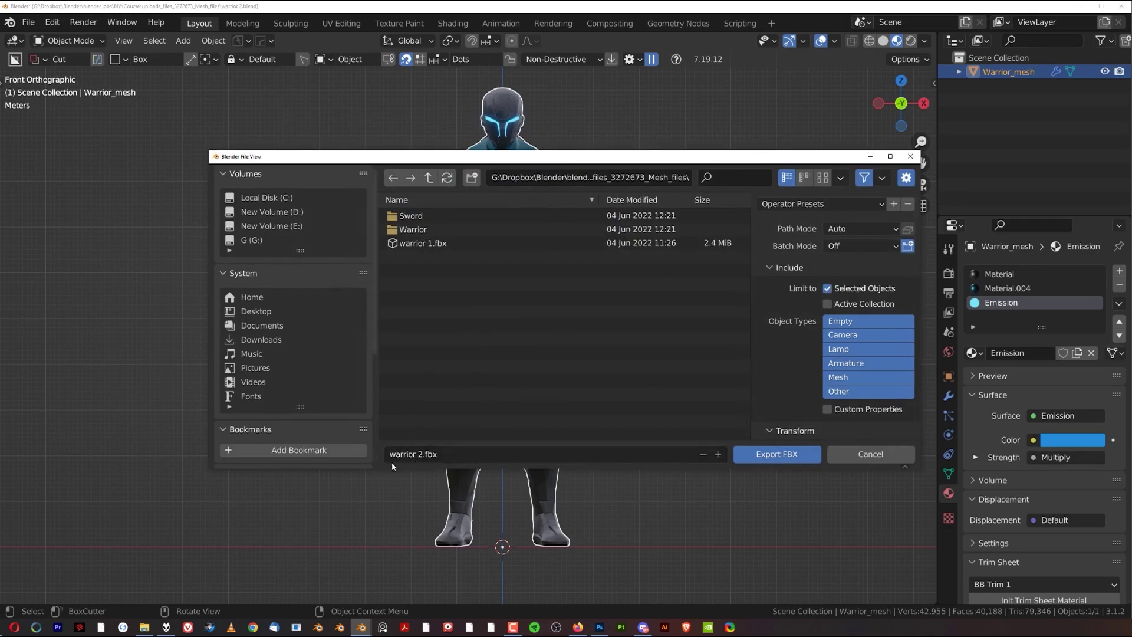
pyautogui.click(780, 454)
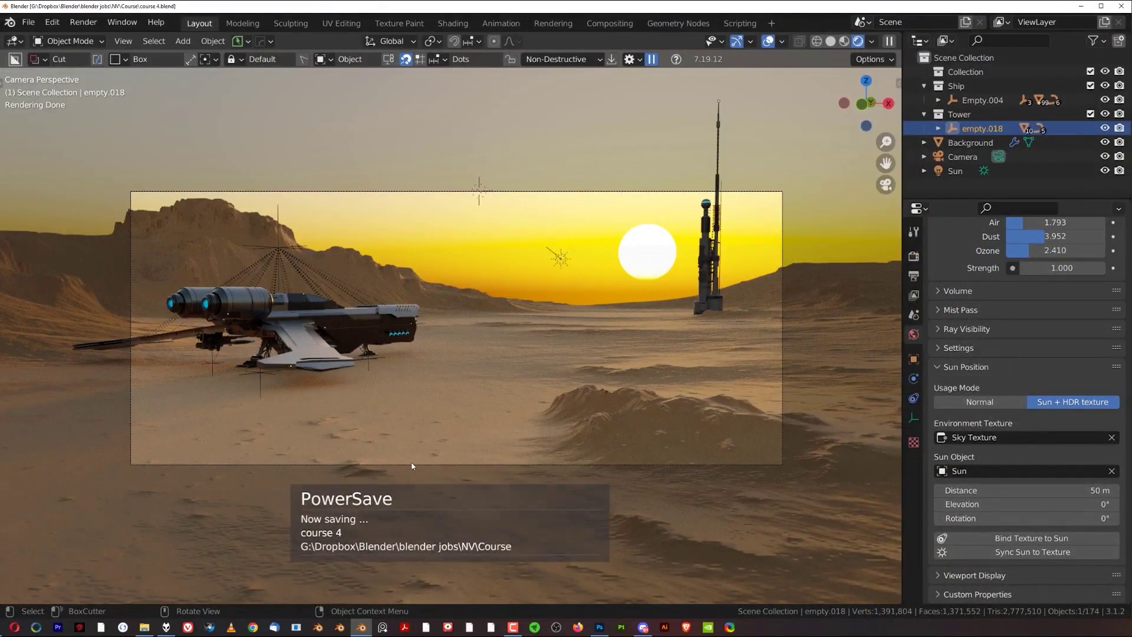
# Switch to Mixamo in Firefox and upload the exported warrior FBX file as a new character.
pyautogui.click(579, 627)
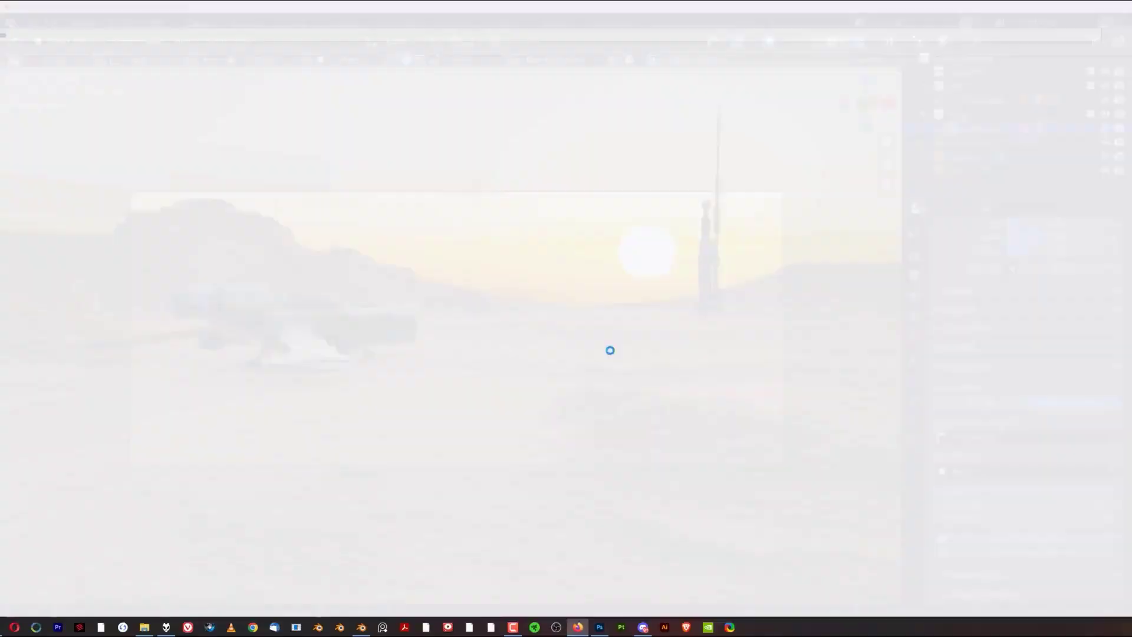
pyautogui.click(162, 232)
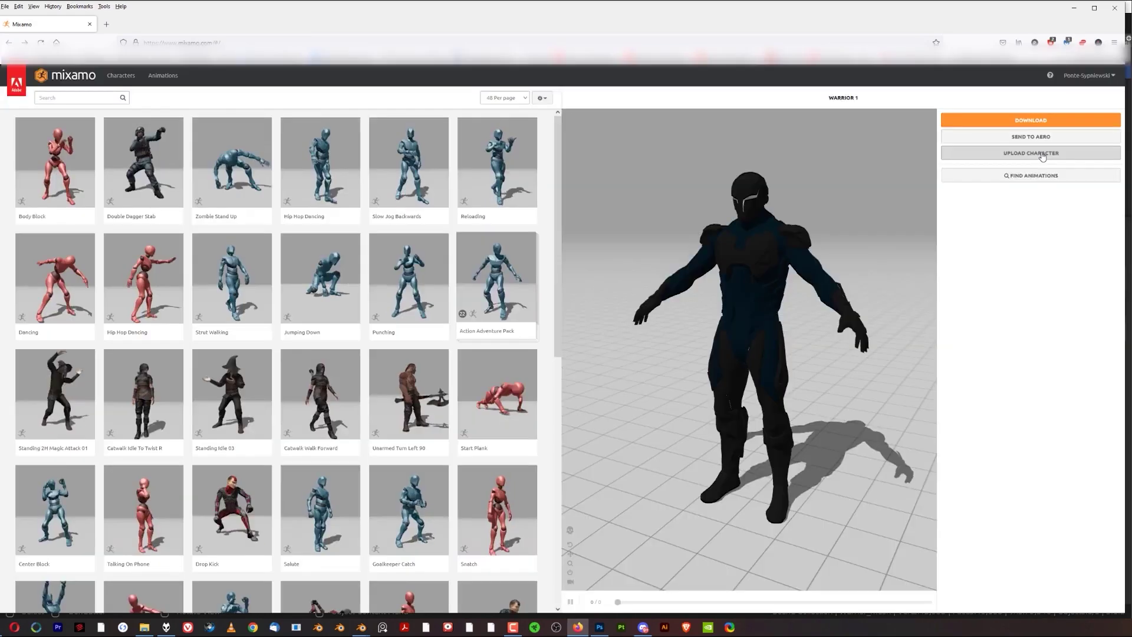
pyautogui.click(1031, 152)
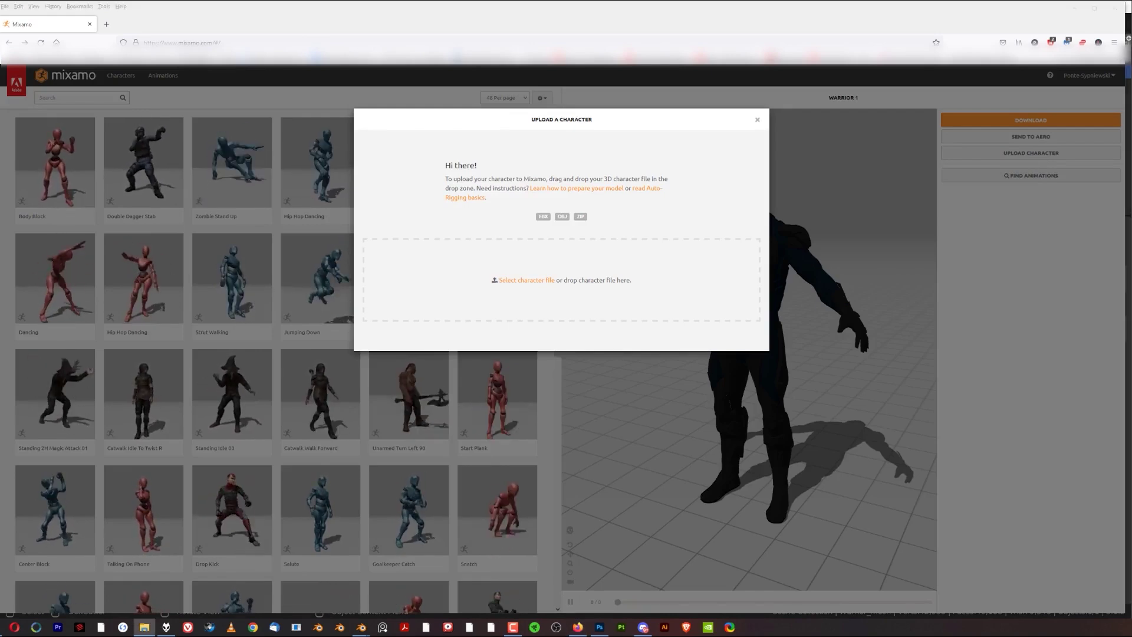
pyautogui.moveTo(74, 340); pyautogui.dragTo(619, 277)
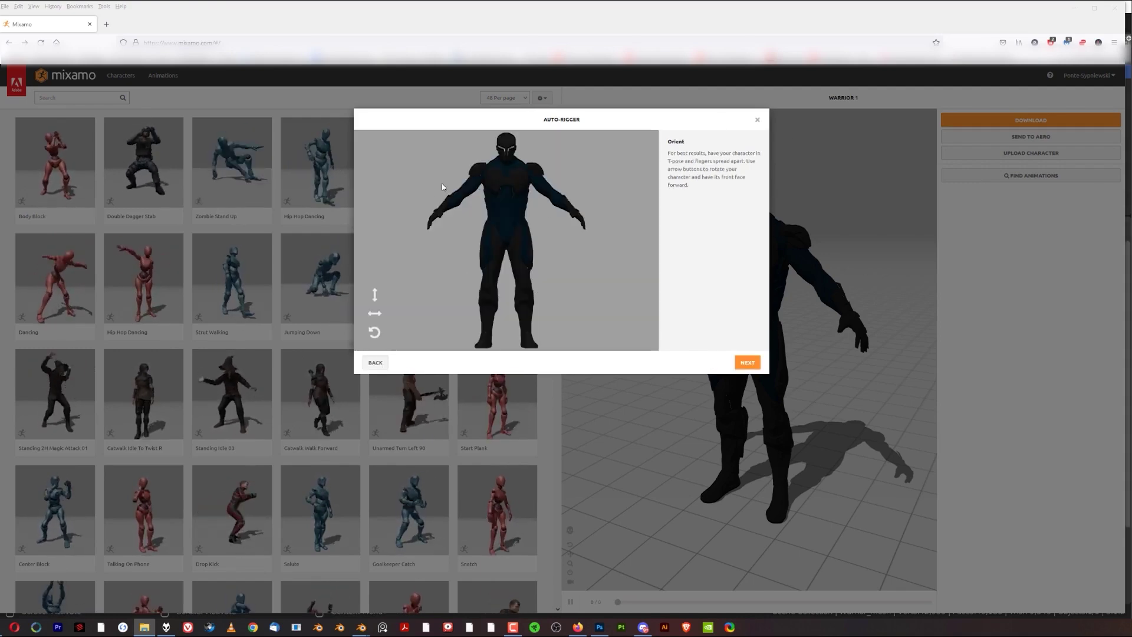
# Accept the warrior's orientation in the Auto-Rigger and place the chin marker on the centre line just below the face.
pyautogui.click(748, 363)
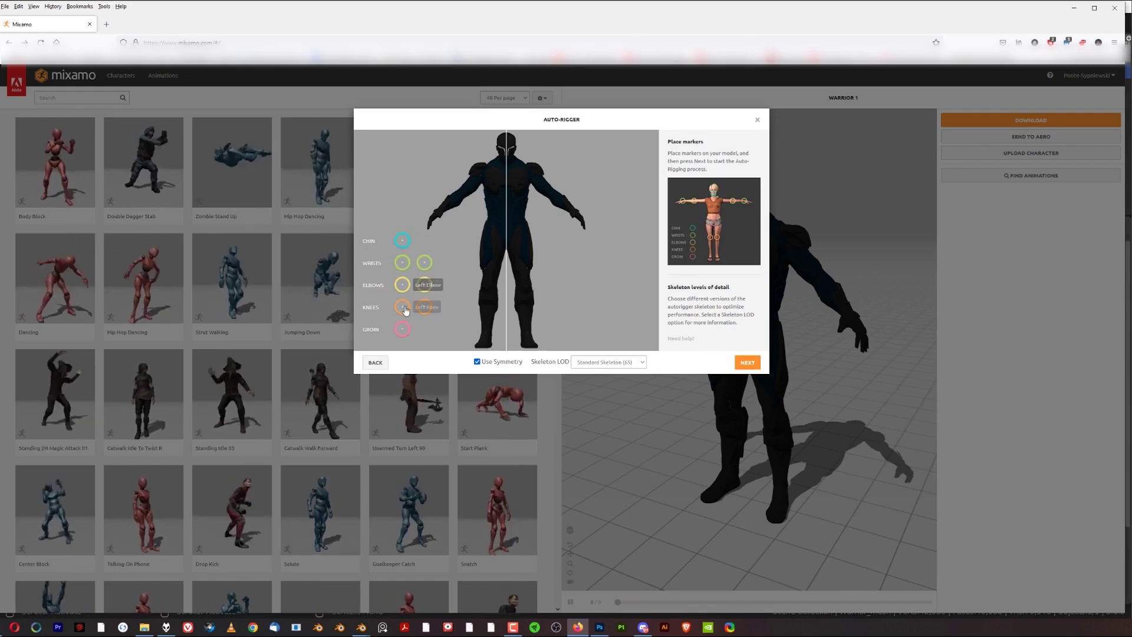
pyautogui.moveTo(404, 241)
pyautogui.mouseDown()
pyautogui.moveTo(431, 236)
pyautogui.moveTo(506, 161)
pyautogui.mouseUp()
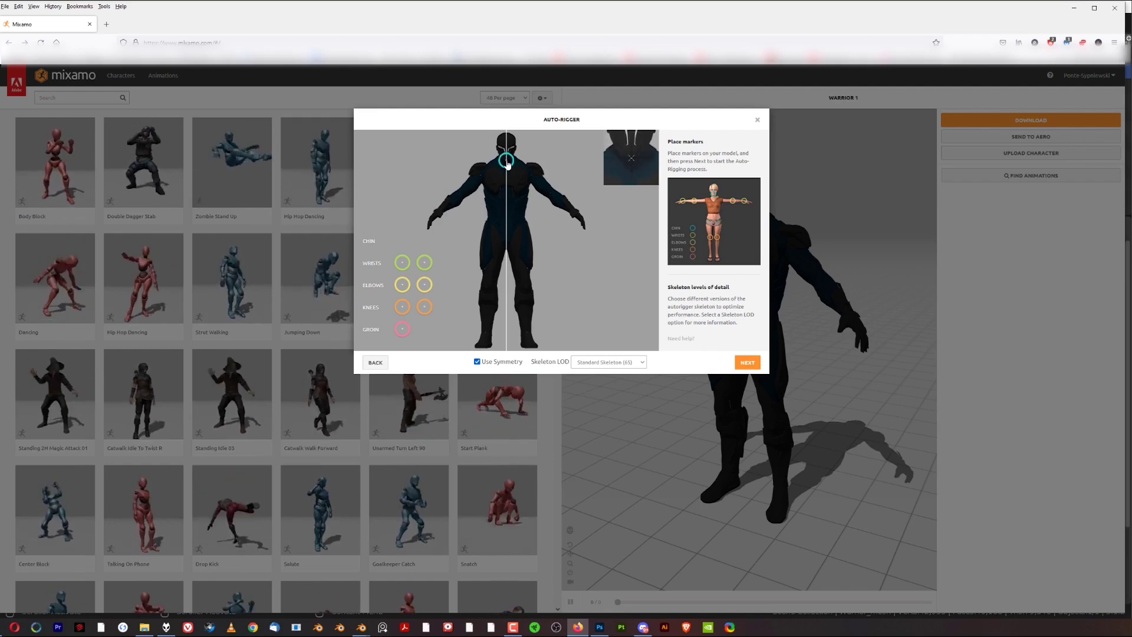
pyautogui.moveTo(510, 170); pyautogui.dragTo(522, 169)
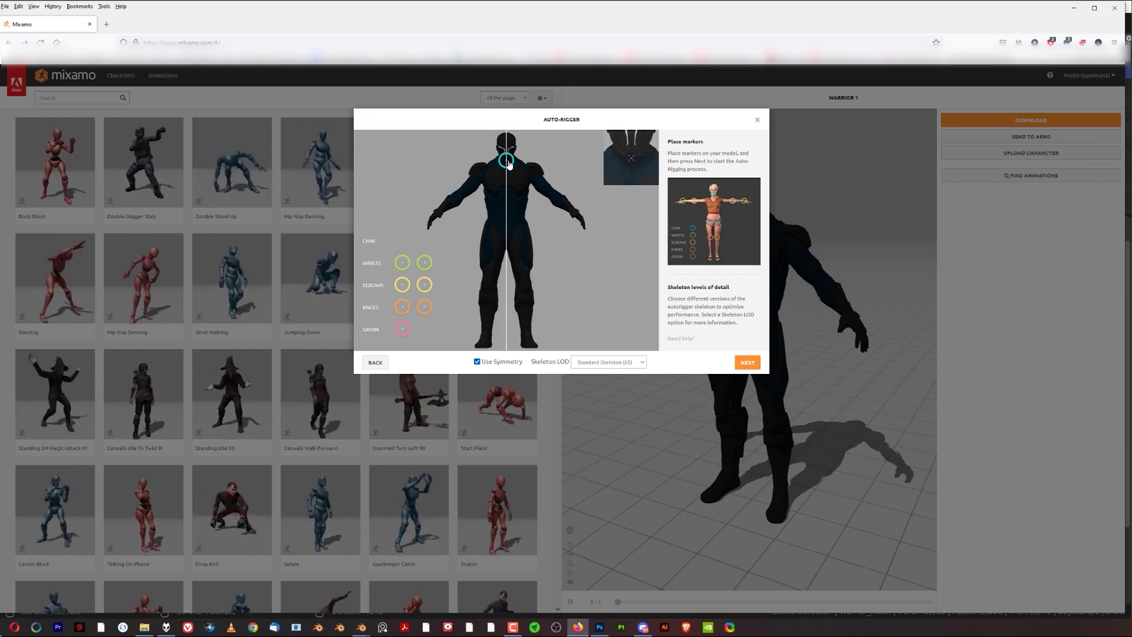
pyautogui.moveTo(507, 162); pyautogui.dragTo(508, 164)
# Place the symmetric wrist, elbow and knee markers on the warrior's joints and the groin marker between the legs.
pyautogui.moveTo(405, 261); pyautogui.dragTo(444, 212)
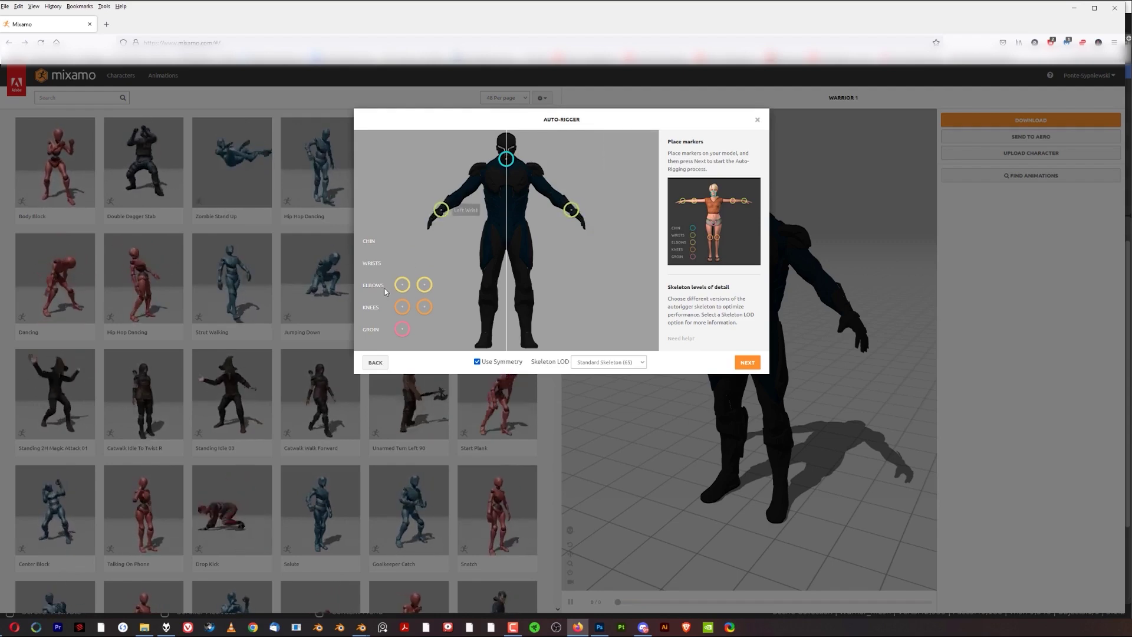
pyautogui.moveTo(403, 289); pyautogui.dragTo(416, 279)
pyautogui.moveTo(461, 222); pyautogui.dragTo(462, 198)
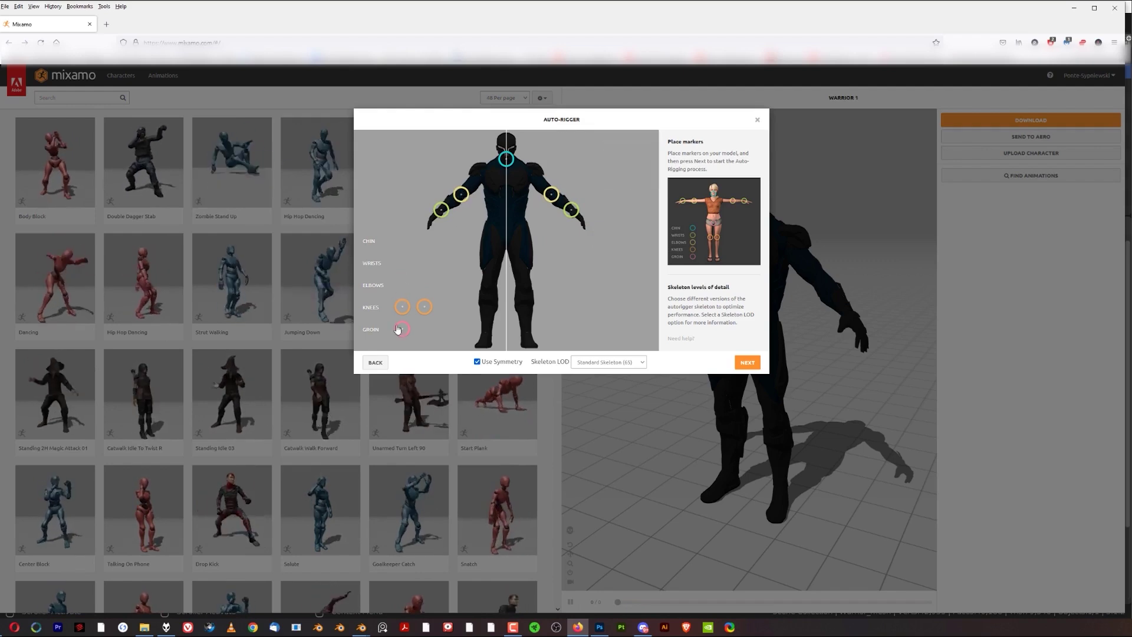
pyautogui.moveTo(402, 309); pyautogui.dragTo(489, 283)
pyautogui.moveTo(403, 330)
pyautogui.mouseDown()
pyautogui.moveTo(419, 327)
pyautogui.moveTo(490, 246)
pyautogui.moveTo(506, 252)
pyautogui.mouseUp()
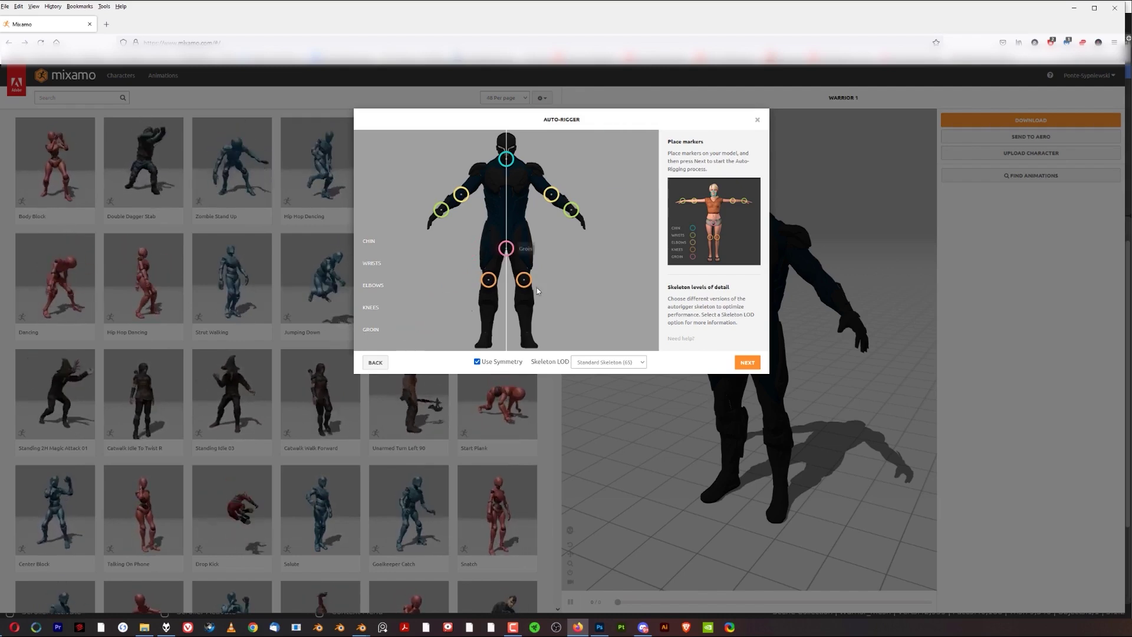
# Run the auto-rigging with the Standard Skeleton (65) and accept the rigged warrior as the new character.
pyautogui.click(747, 363)
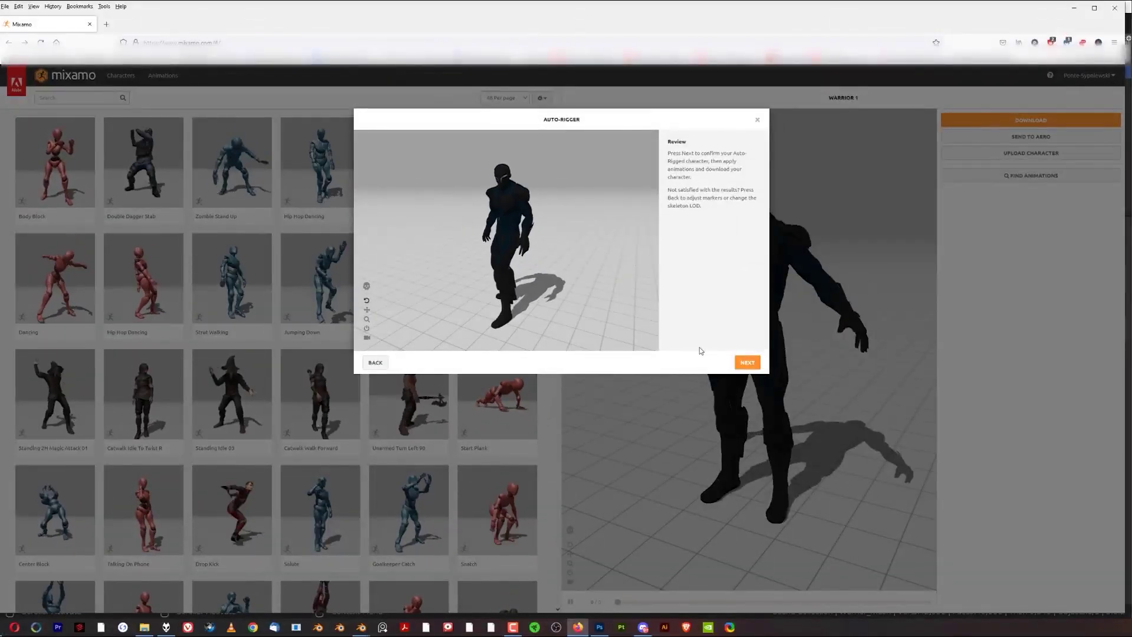
pyautogui.click(747, 363)
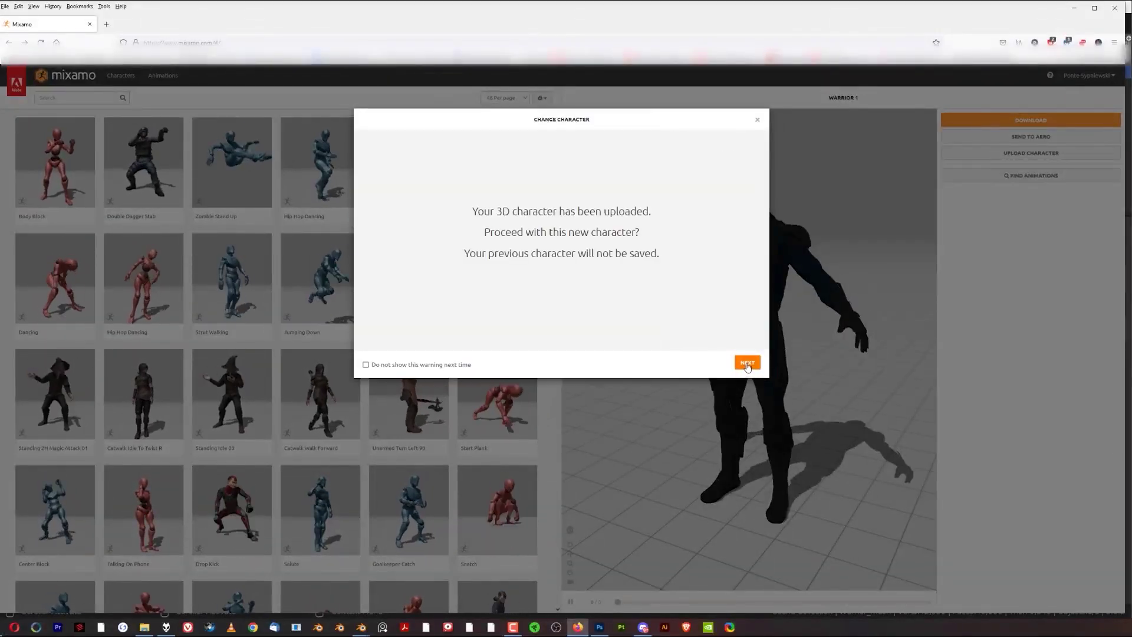
pyautogui.click(747, 363)
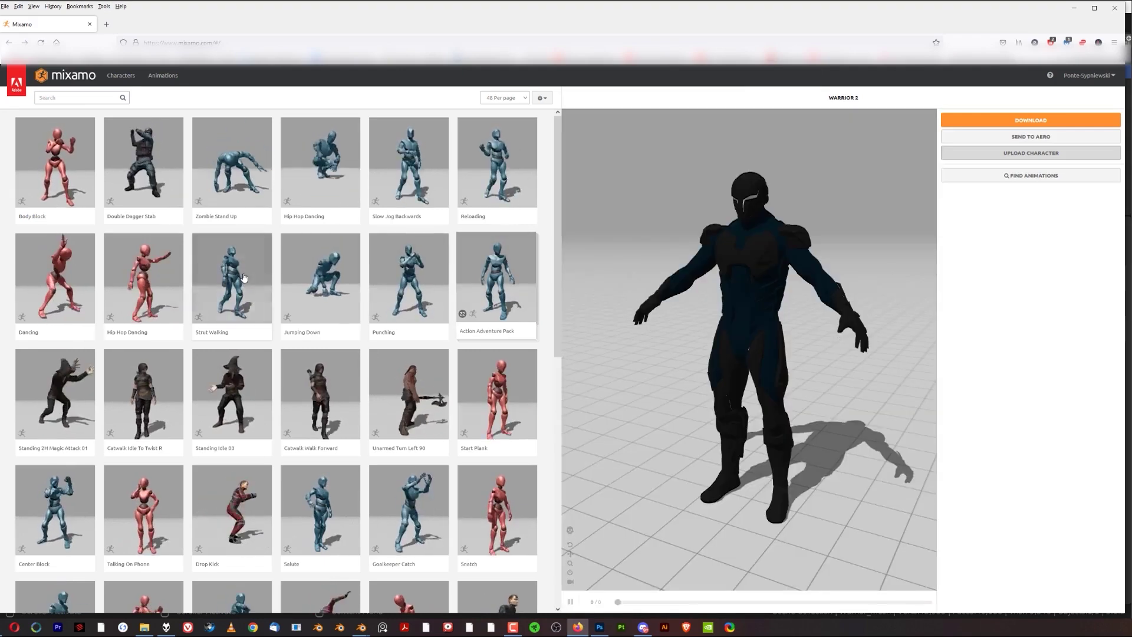
# Browse to page 7 of the animation library and apply the Standard Walk animation to the warrior.
pyautogui.scroll(-10, 242, 276)
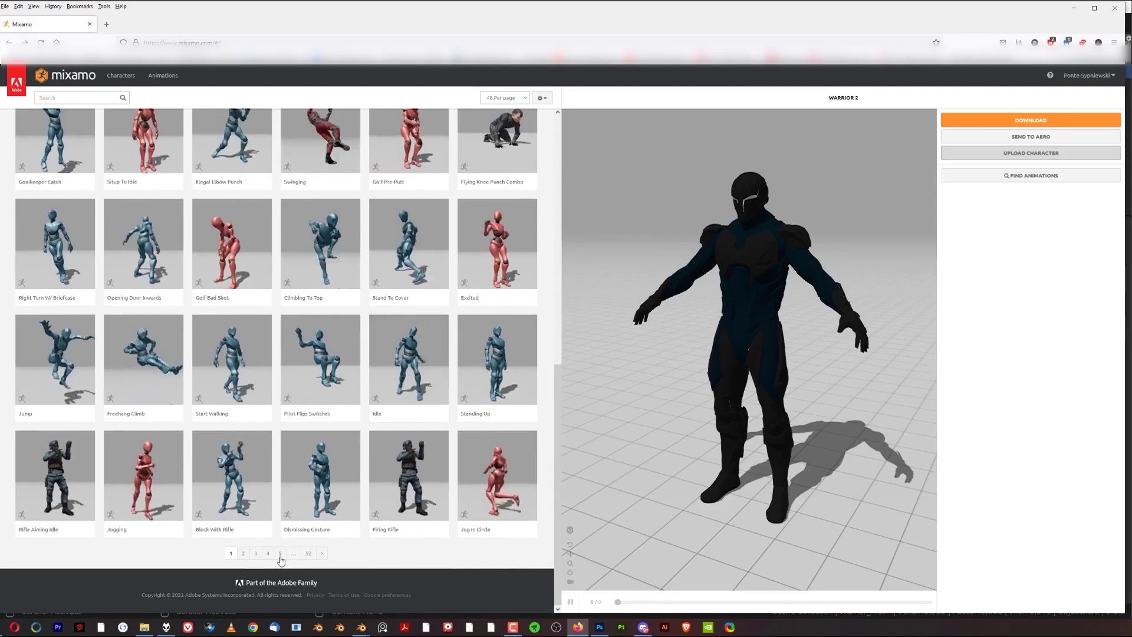
pyautogui.click(280, 553)
pyautogui.scroll(-10, 286, 473)
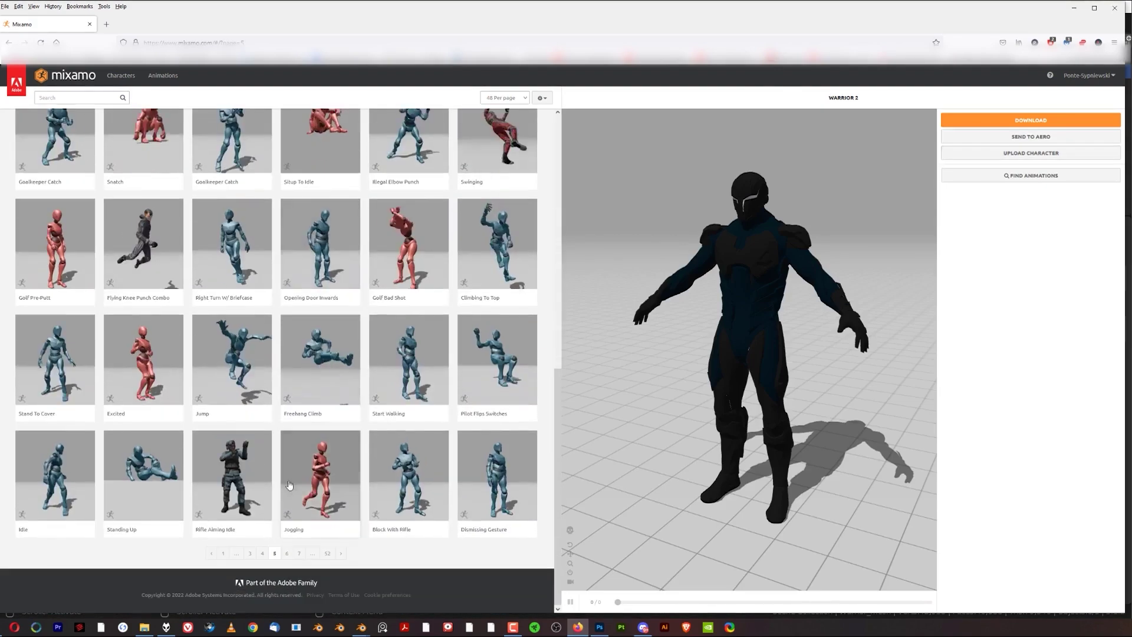
pyautogui.click(299, 553)
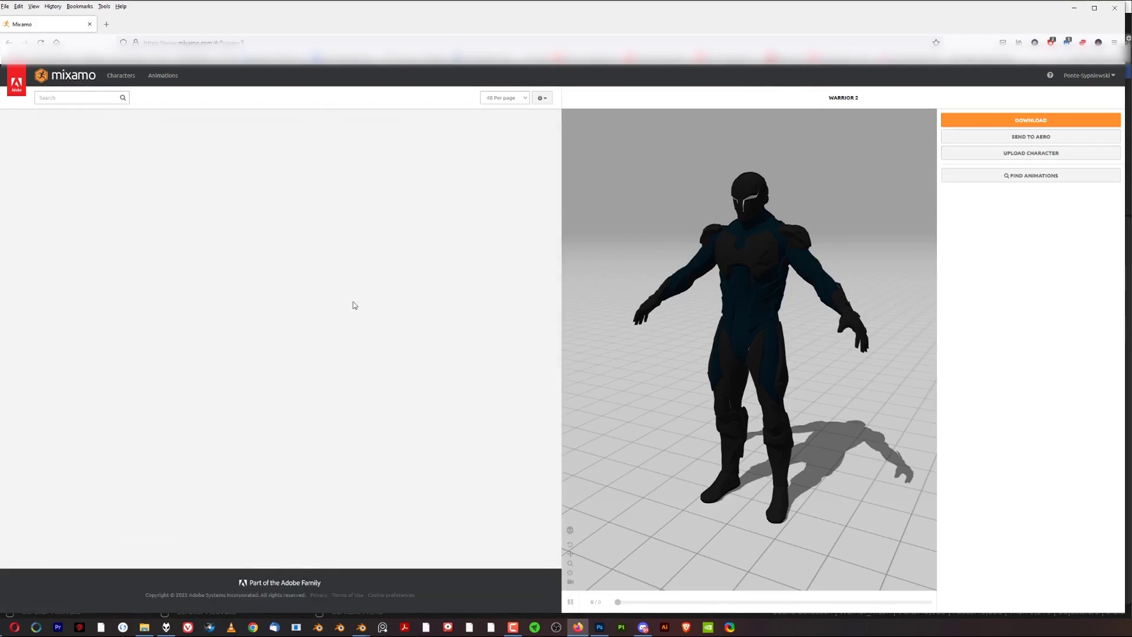
pyautogui.scroll(-10, 436, 342)
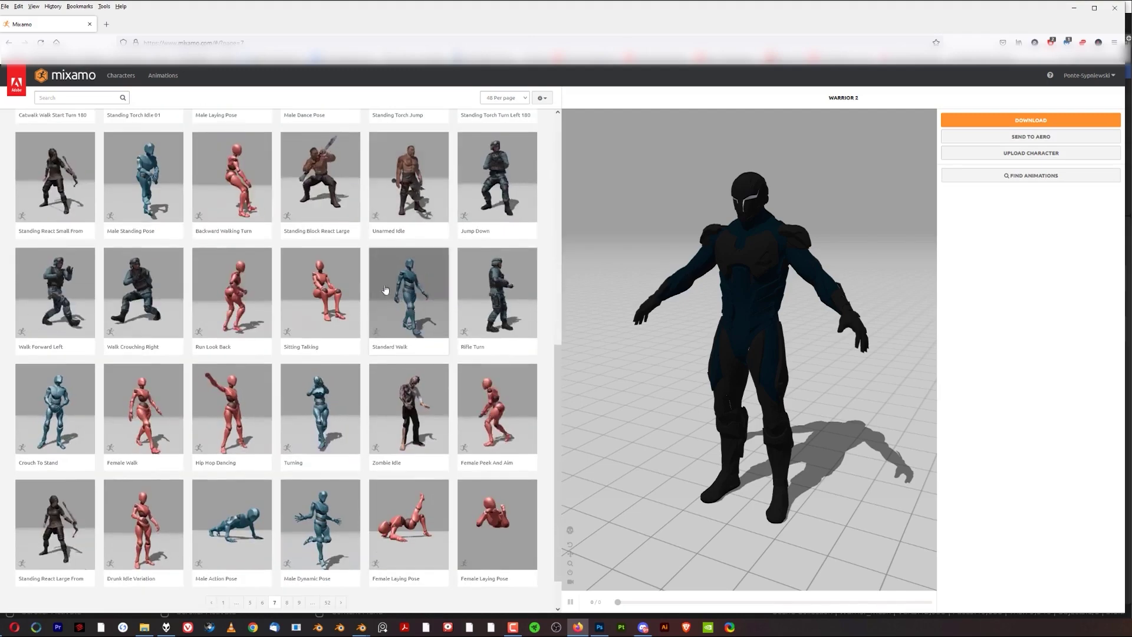
pyautogui.click(399, 310)
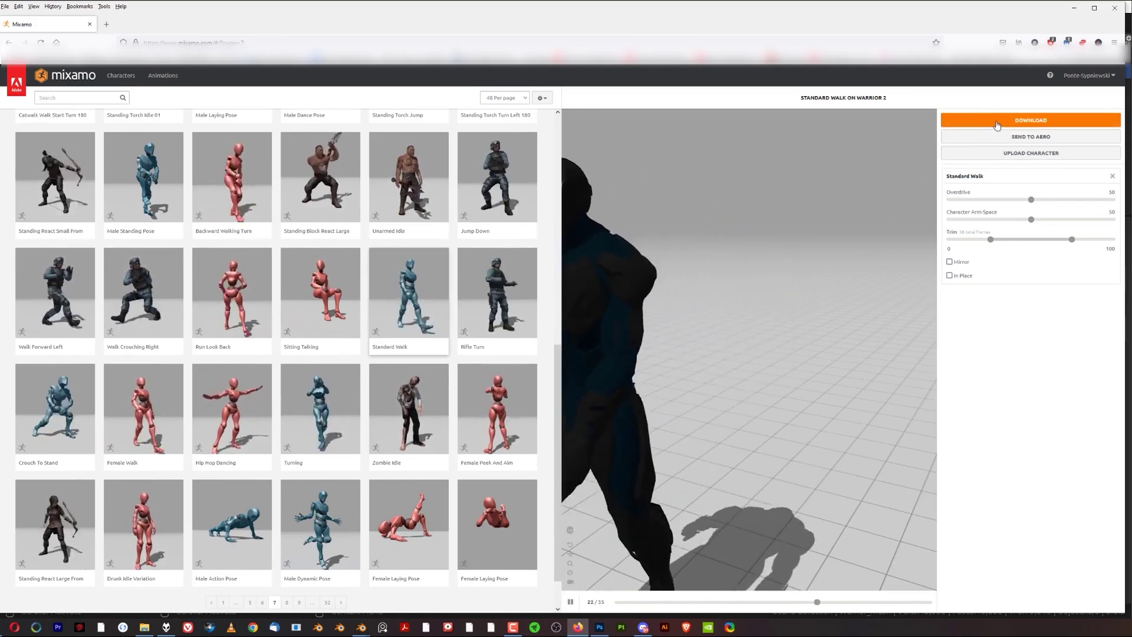
# Download the walking warrior as FBX Binary with skin, 30 frames per second and no keyframe reduction, and switch to Blender.
pyautogui.click(976, 120)
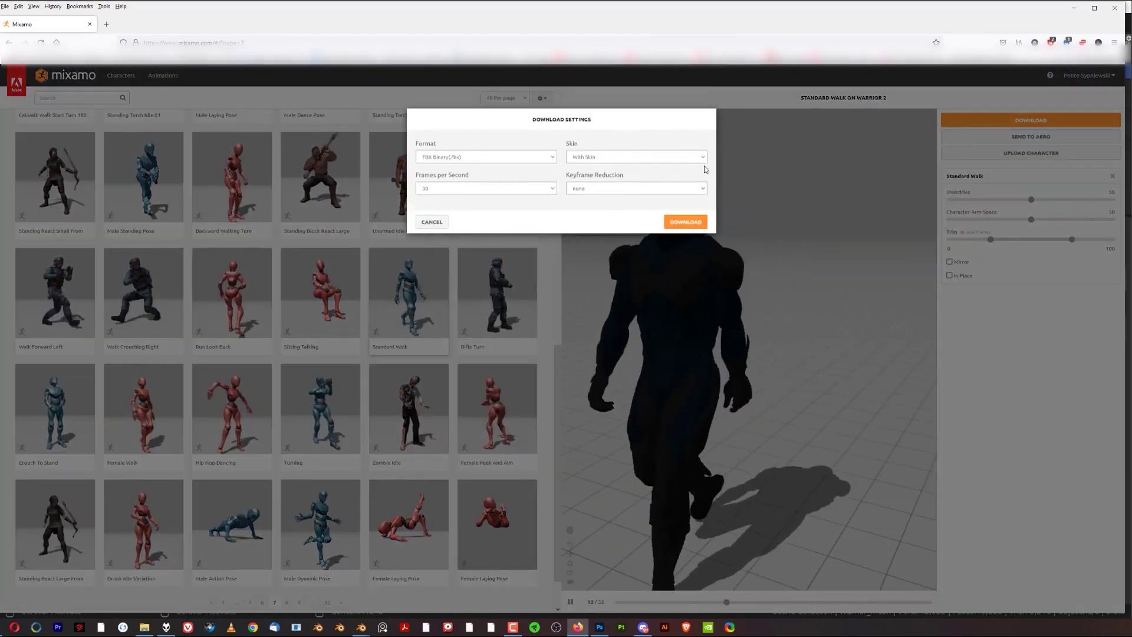
pyautogui.click(684, 223)
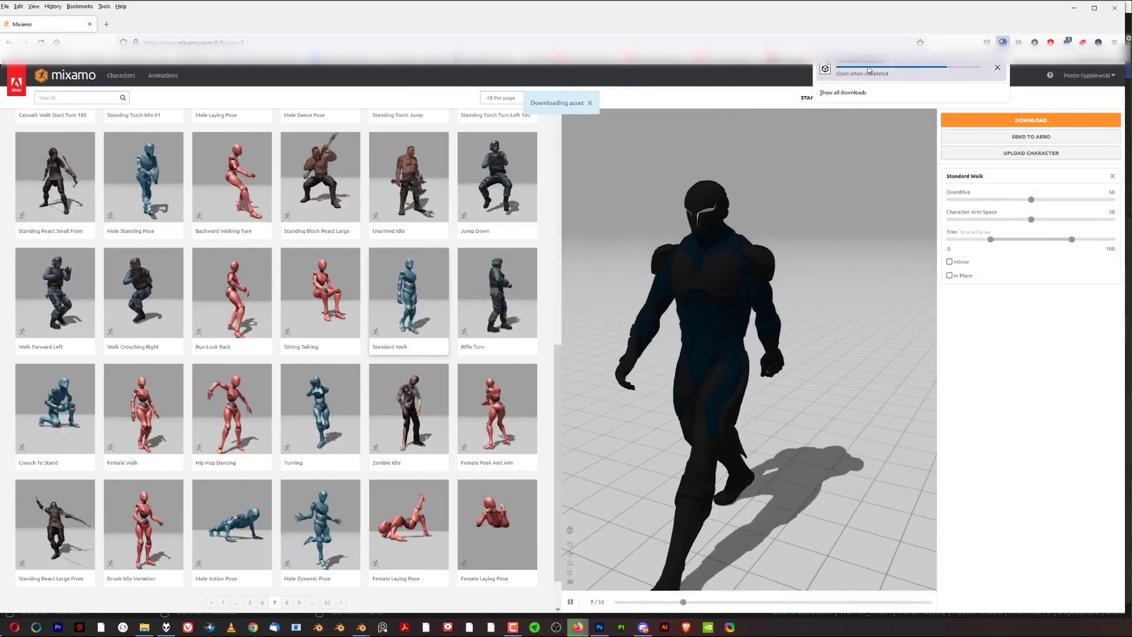
pyautogui.click(1076, 12)
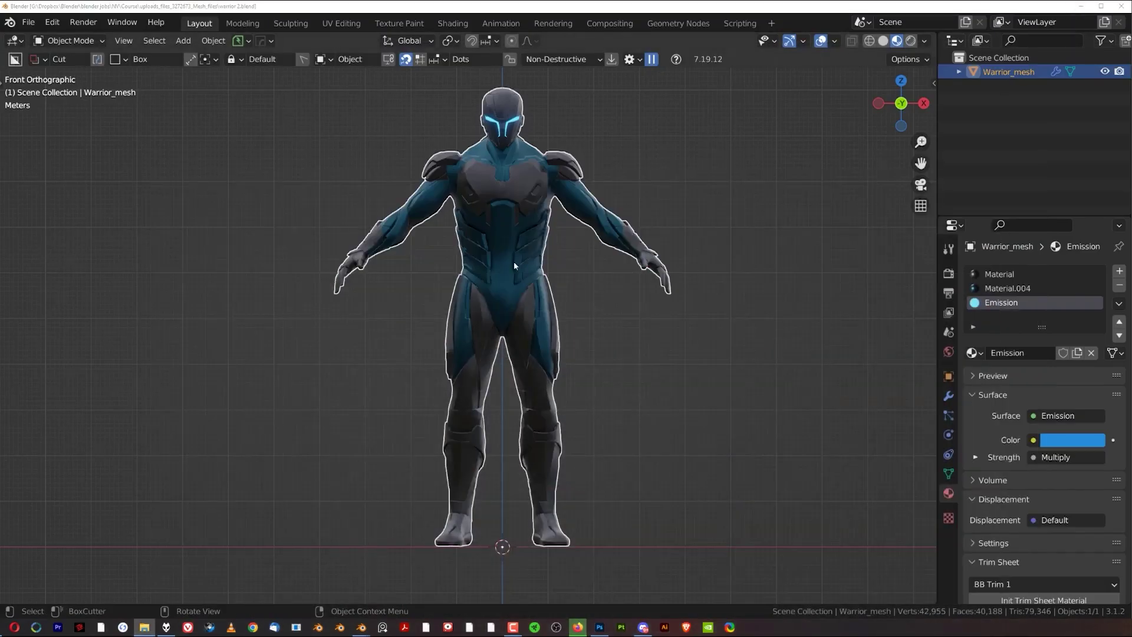
# Start a new empty file and import Standard Walk(2).fbx from the Downloads folder.
pyautogui.click(28, 22)
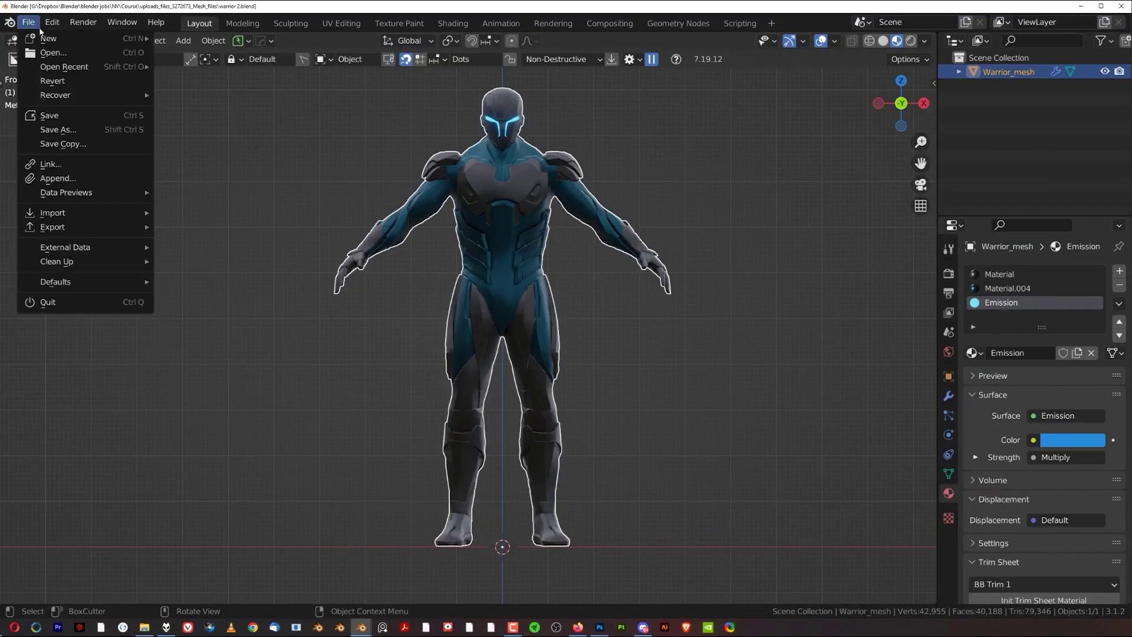
pyautogui.moveTo(88, 38)
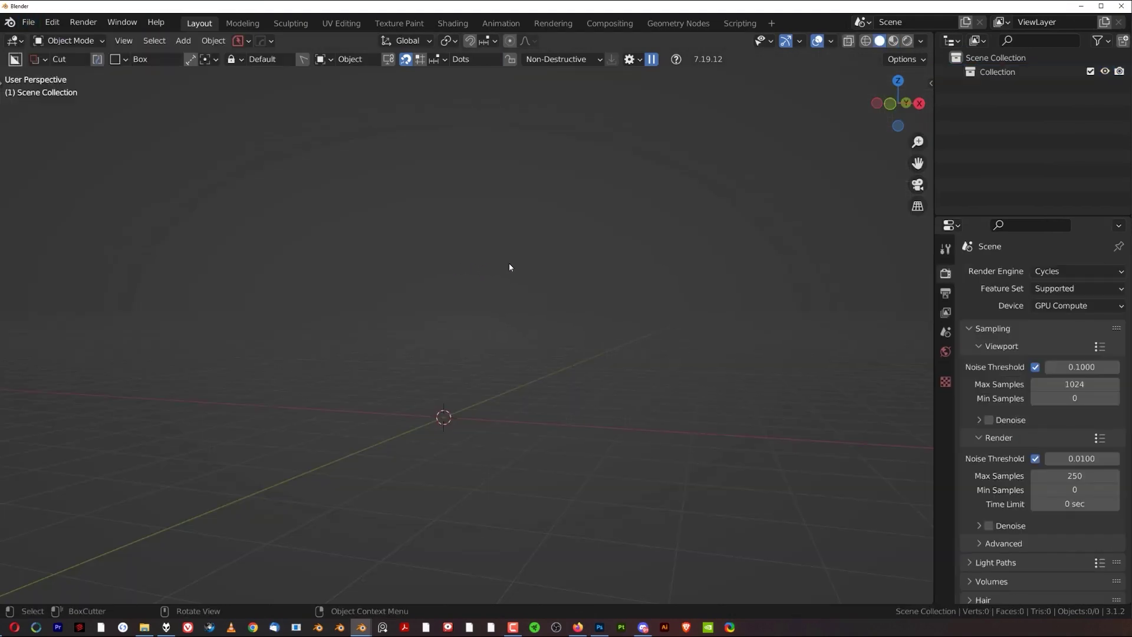
pyautogui.hotkey('ctrl', 's')
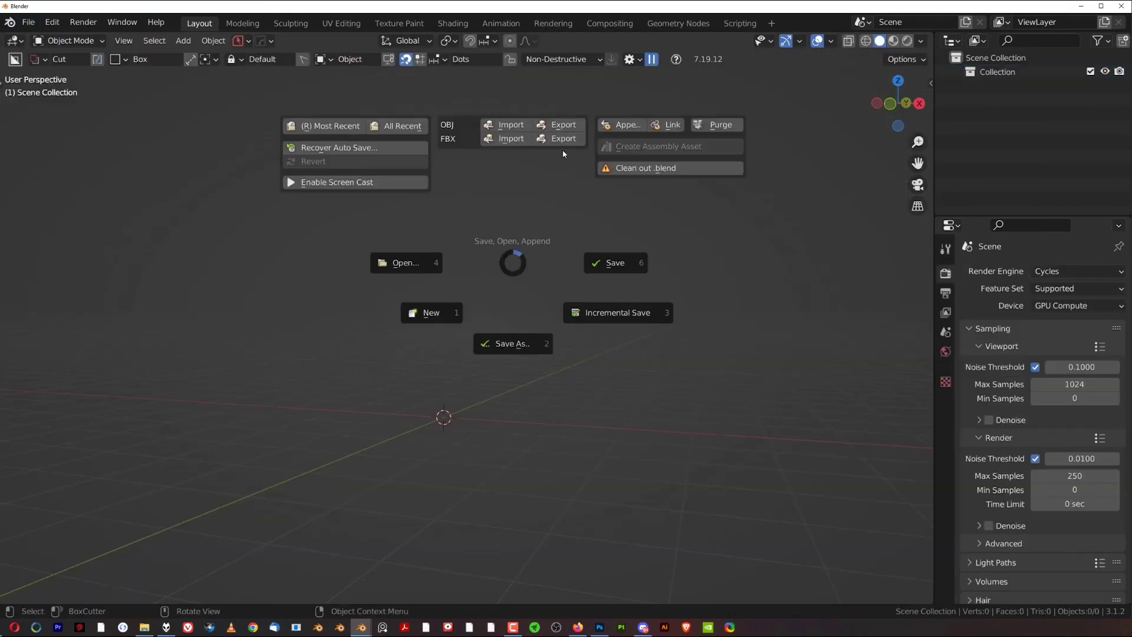
pyautogui.click(510, 139)
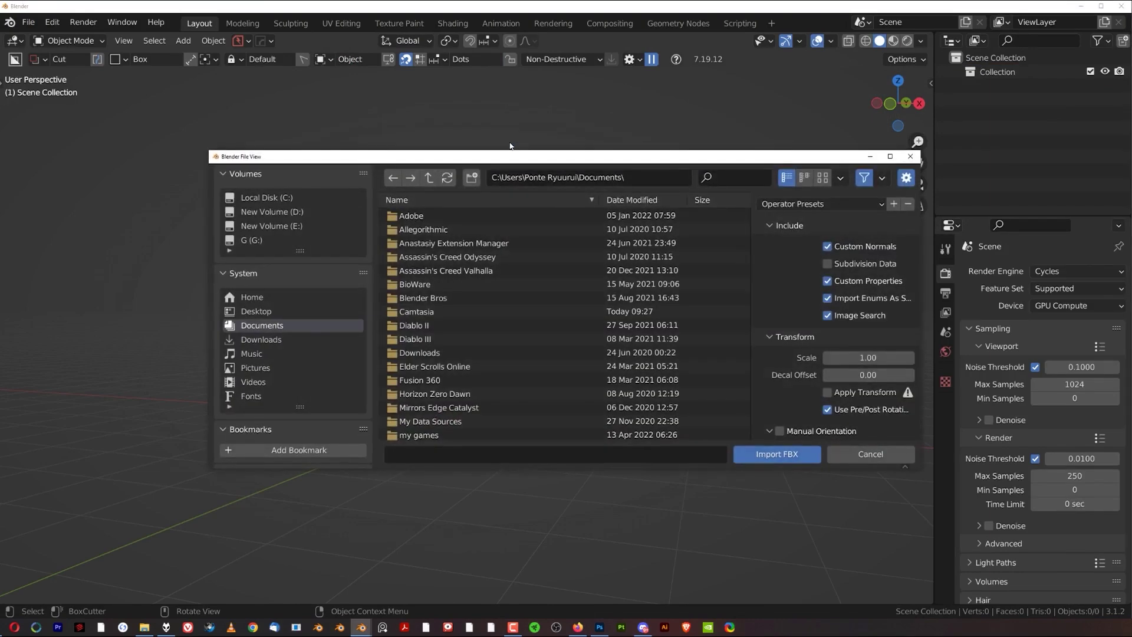
pyautogui.click(262, 340)
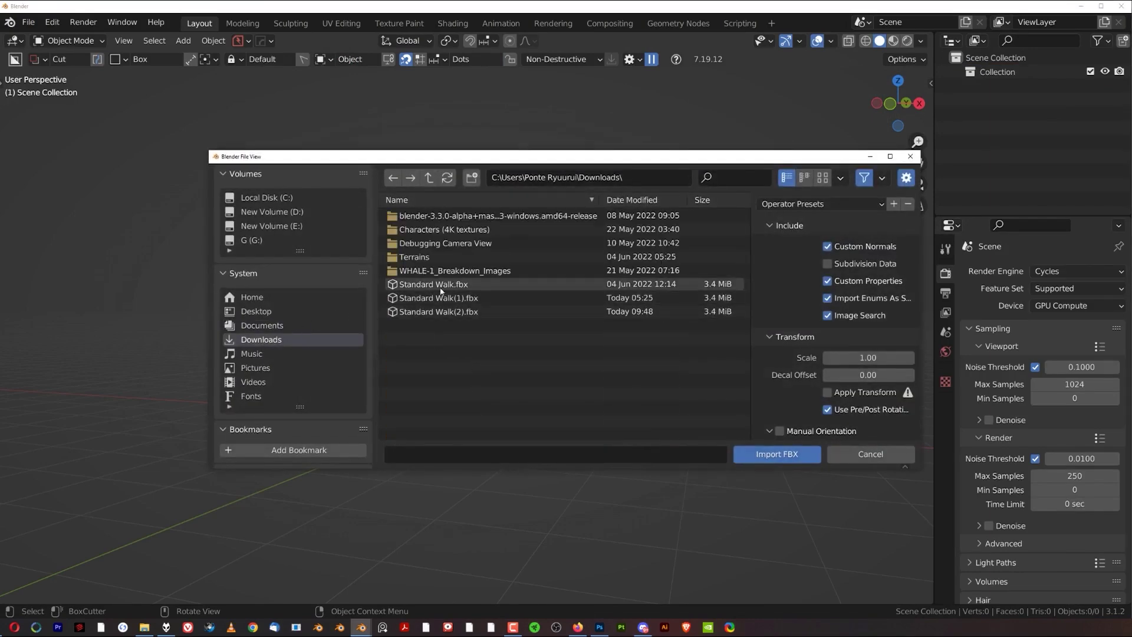
pyautogui.click(439, 312)
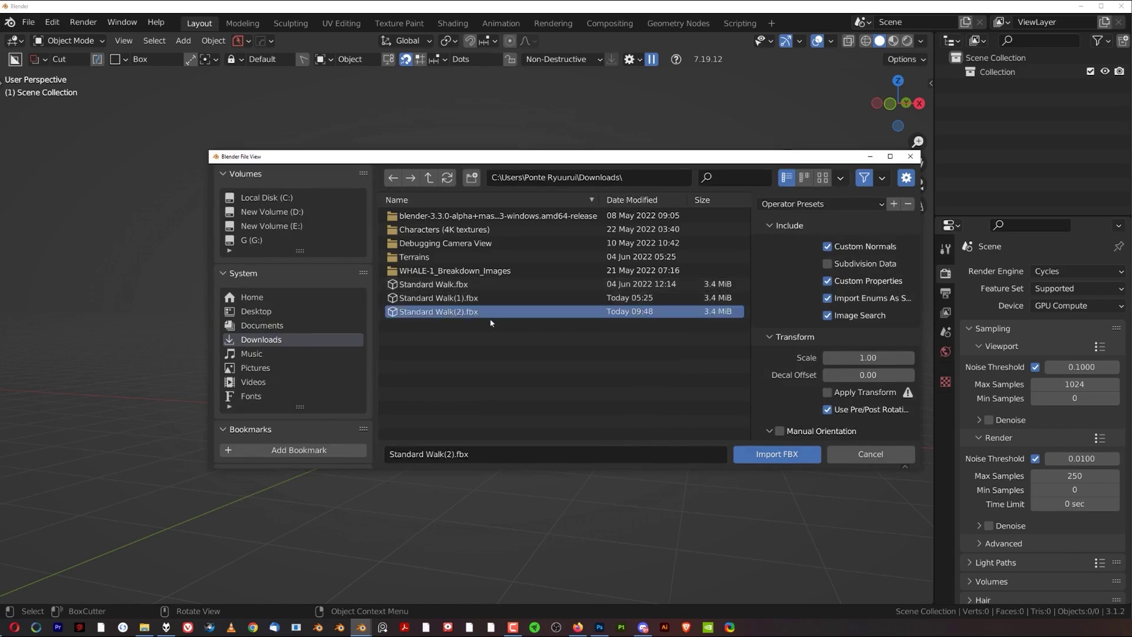
pyautogui.click(777, 459)
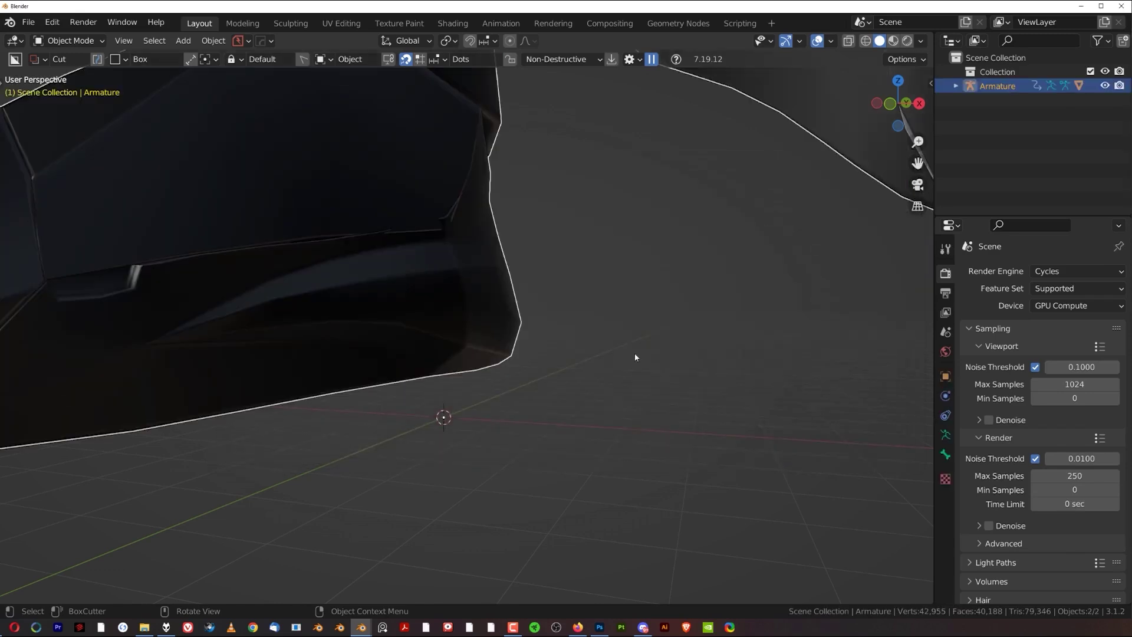
# Add a 2 m cube as a size reference and move it about 24.39 m along X, beside the warrior's feet.
pyautogui.scroll(-10, 584, 324)
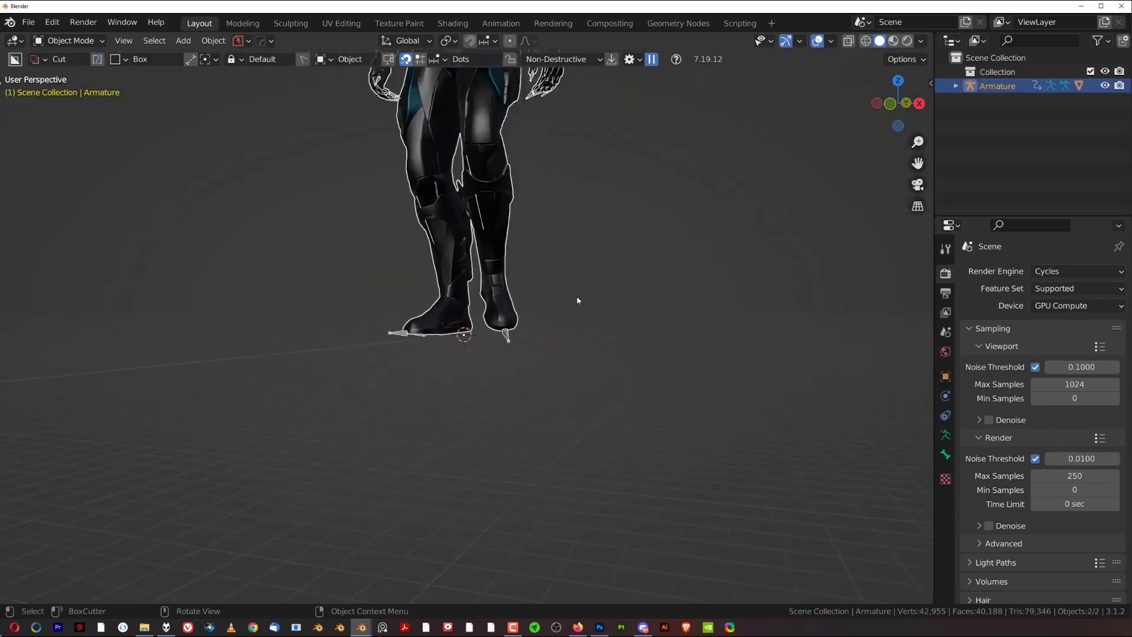
pyautogui.moveTo(554, 340); pyautogui.dragTo(626, 340, button='middle')
pyautogui.hotkey('shift', 'a')
pyautogui.moveTo(626, 336)
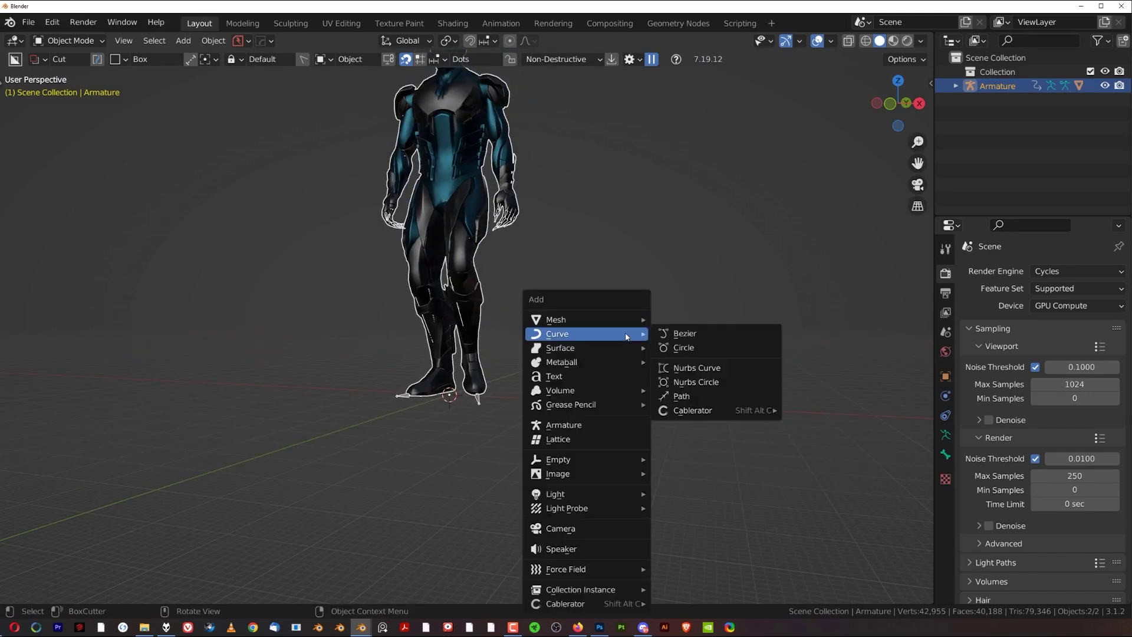
pyautogui.click(687, 371)
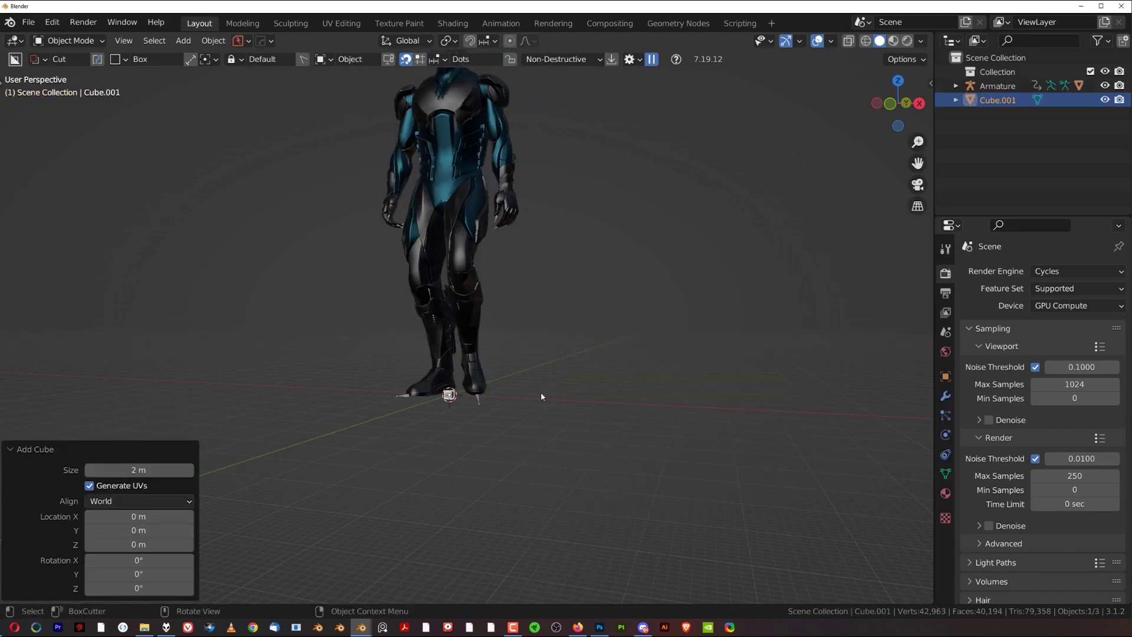
pyautogui.press('g')
pyautogui.press('x')
pyautogui.click(623, 395)
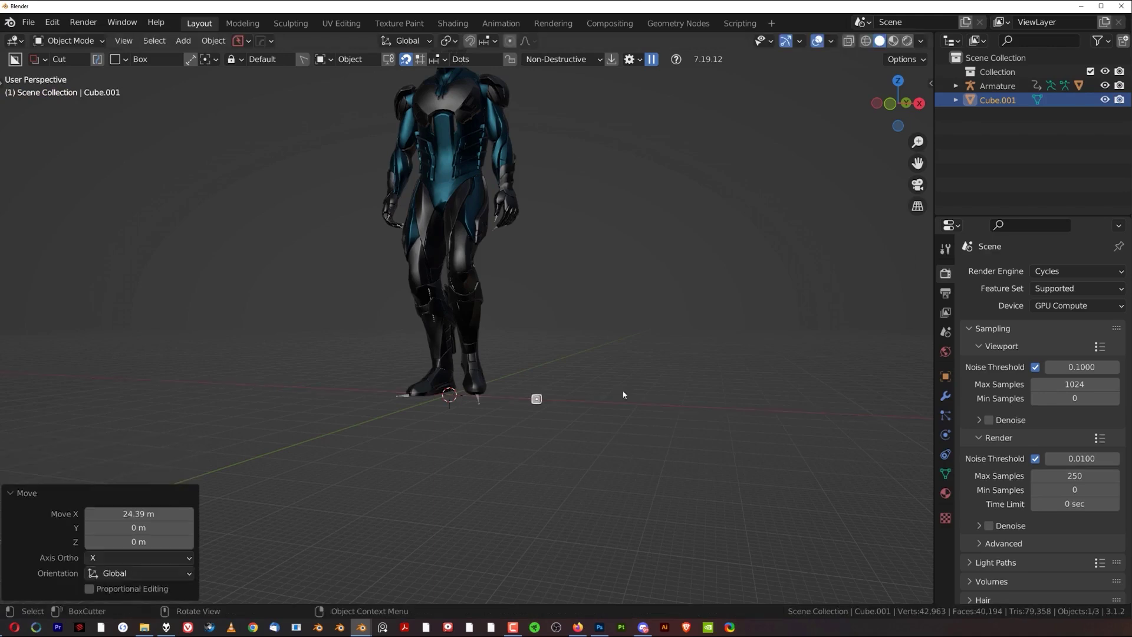
pyautogui.click(486, 182)
pyautogui.press('s')
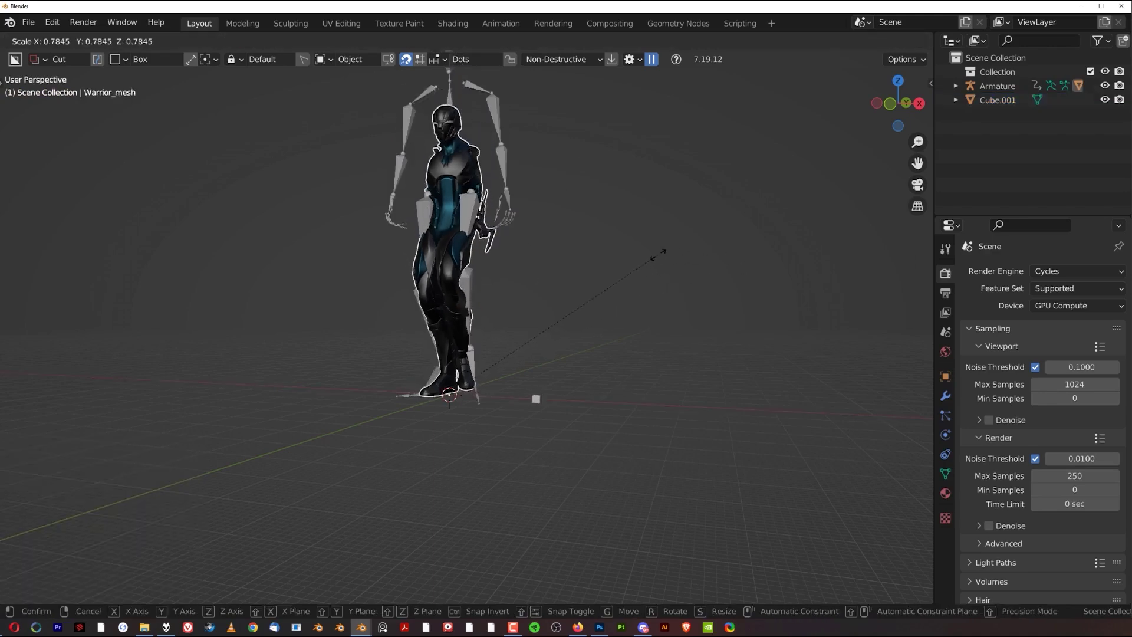
pyautogui.press('Escape')
# Scale the warrior's armature down to roughly match the reference cube, and delete the cube.
pyautogui.scroll(-2, 556, 239)
pyautogui.click(447, 105)
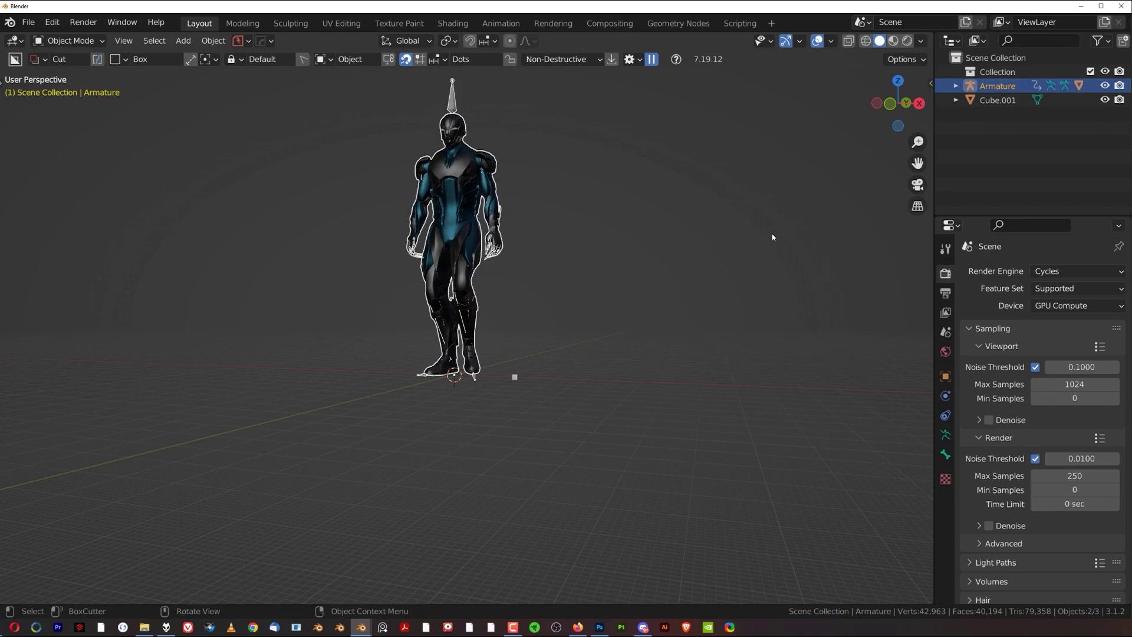
pyautogui.press('s')
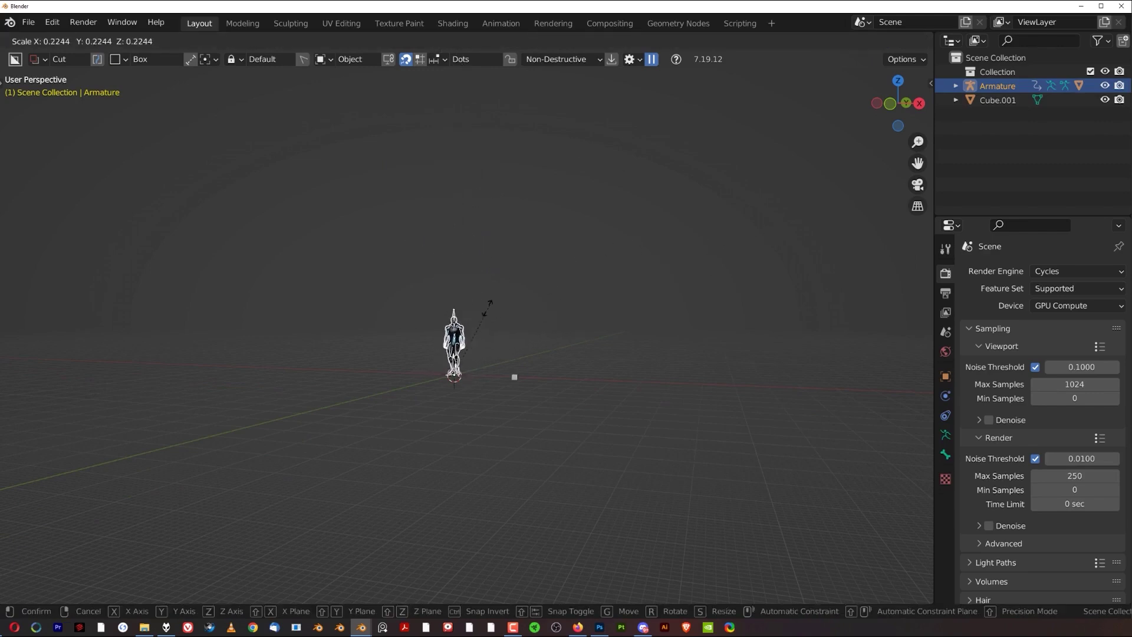
pyautogui.click(465, 369)
pyautogui.press('KP_Decimal')
pyautogui.click(848, 394)
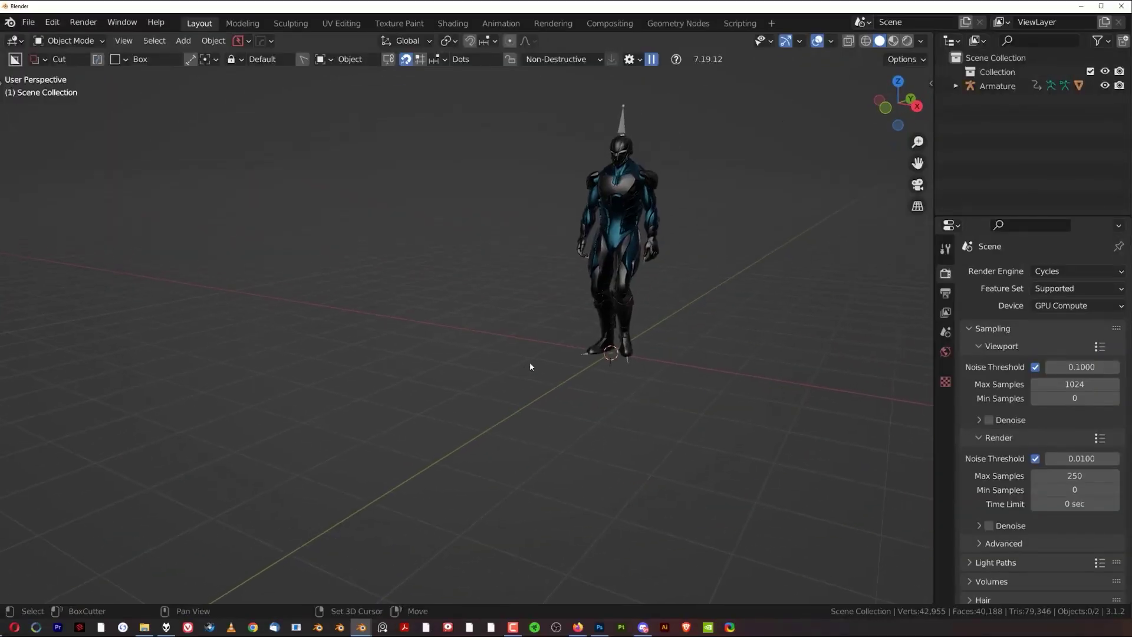
# Show the warrior in front orthographic view, split the 3D viewport horizontally and turn the lower area into a Timeline.
pyautogui.press('KP_1')
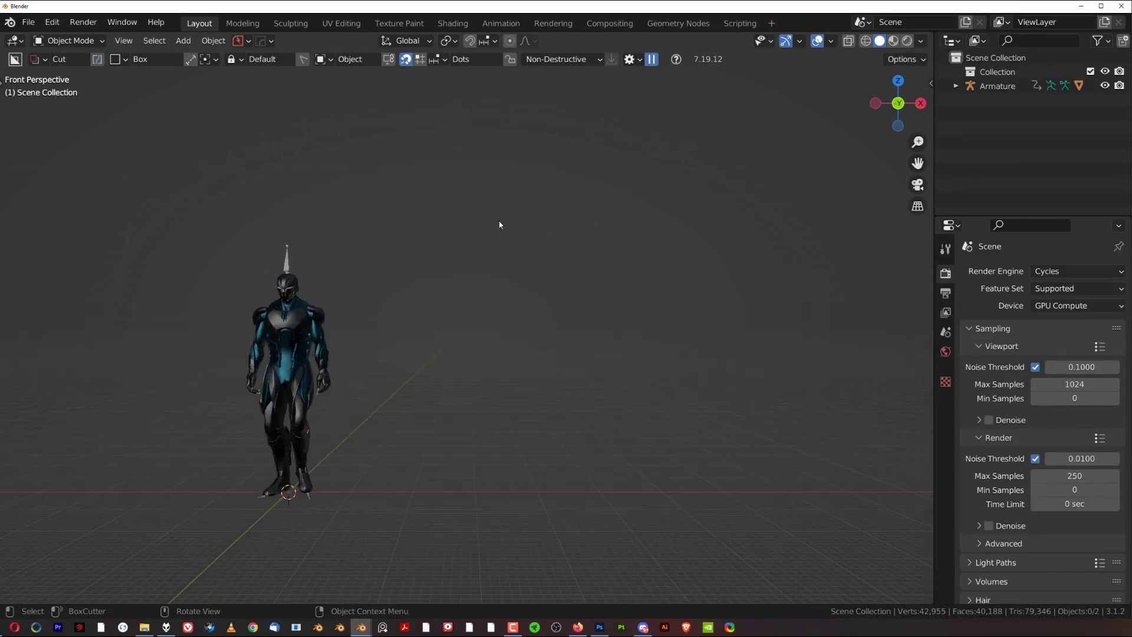
pyautogui.press('KP_5')
pyautogui.press('Home')
pyautogui.moveTo(929, 599); pyautogui.dragTo(911, 422)
pyautogui.click(17, 432)
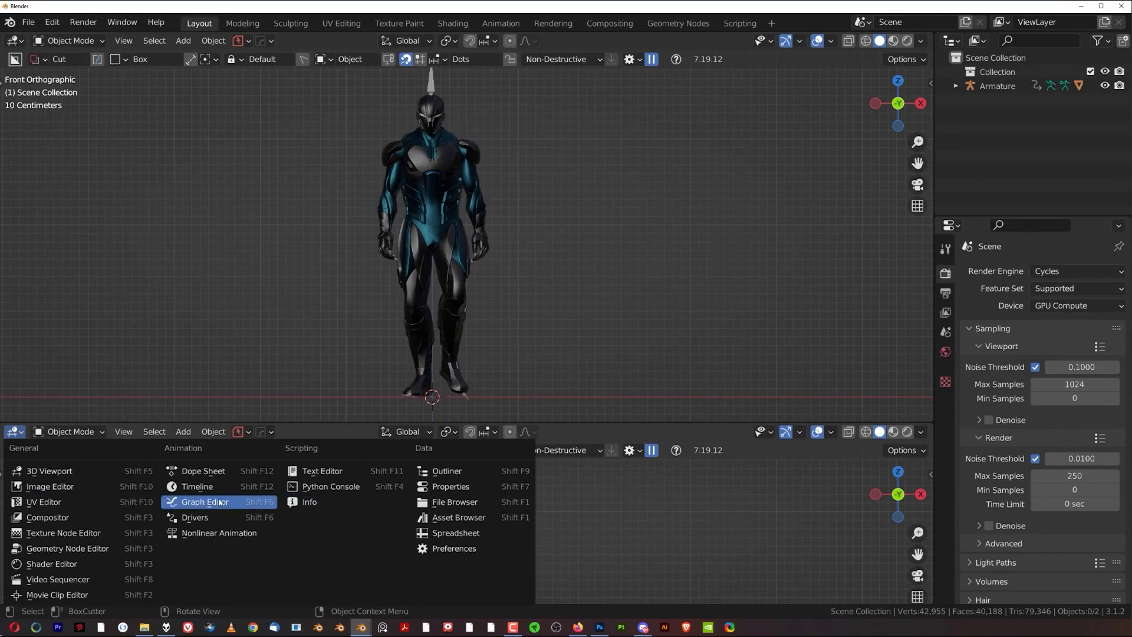
pyautogui.click(195, 487)
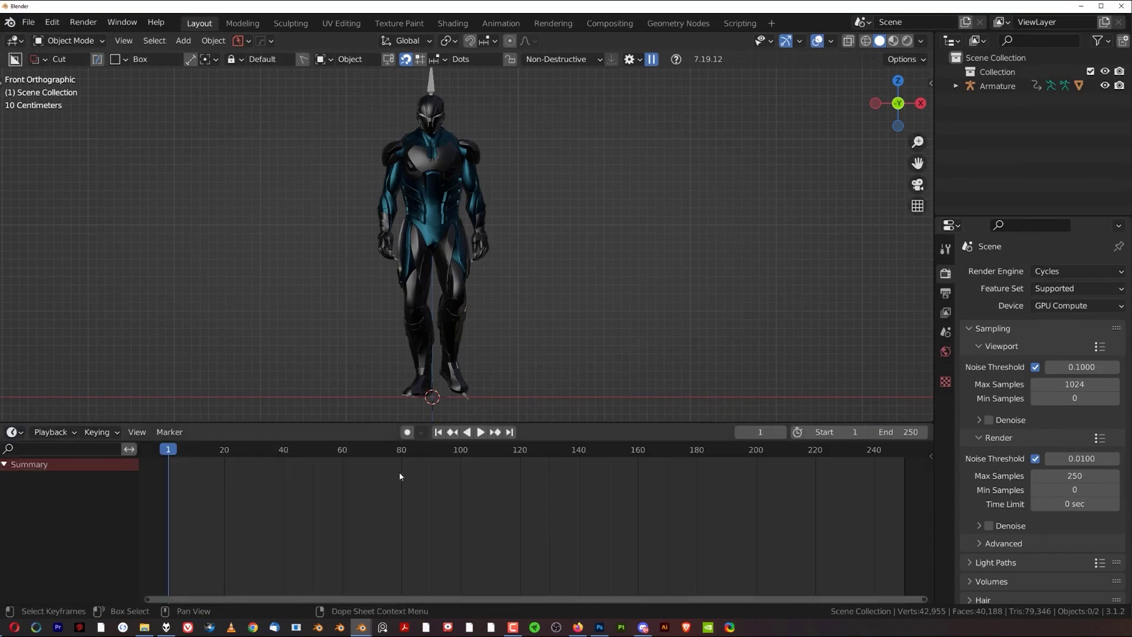
# Play the walk animation in front view and scrub through it, stopping playback at frame 25.
pyautogui.click(481, 433)
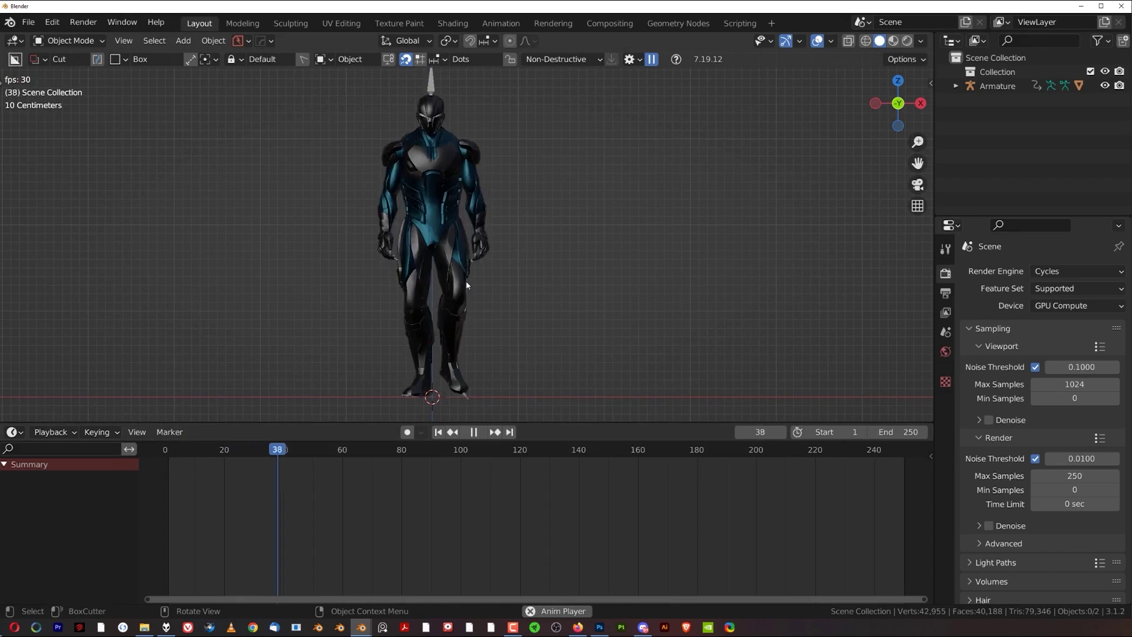
pyautogui.moveTo(270, 457); pyautogui.dragTo(239, 453)
pyautogui.click(475, 433)
pyautogui.press('space')
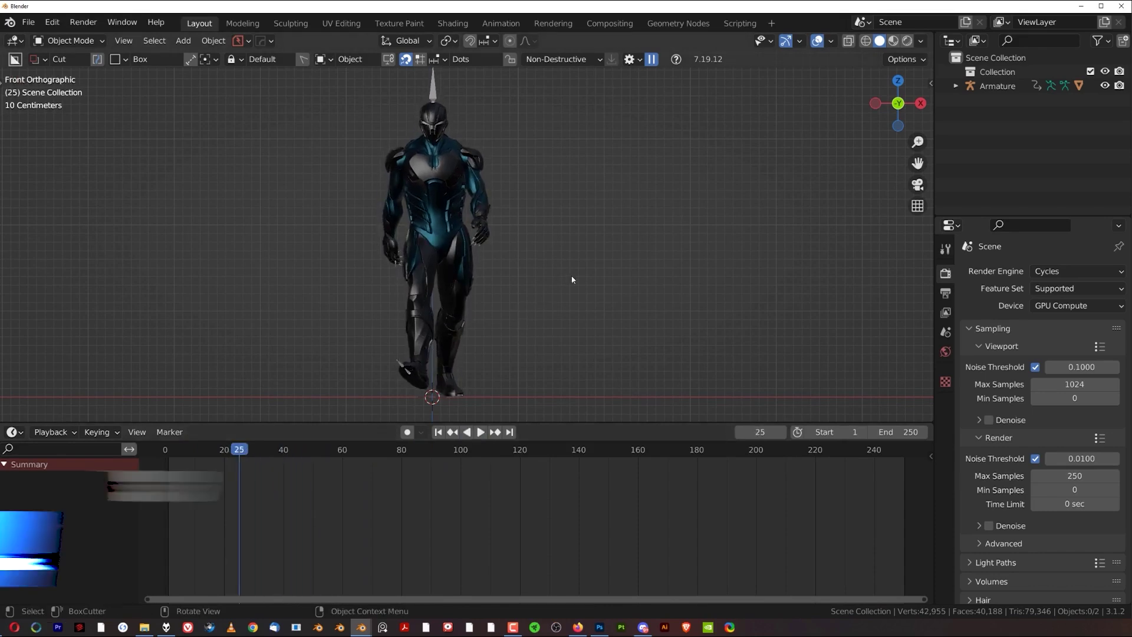
# Switch to the right orthographic view and scrub the walk cycle to inspect the poses up to frame 15.
pyautogui.press('`')
pyautogui.click(670, 268)
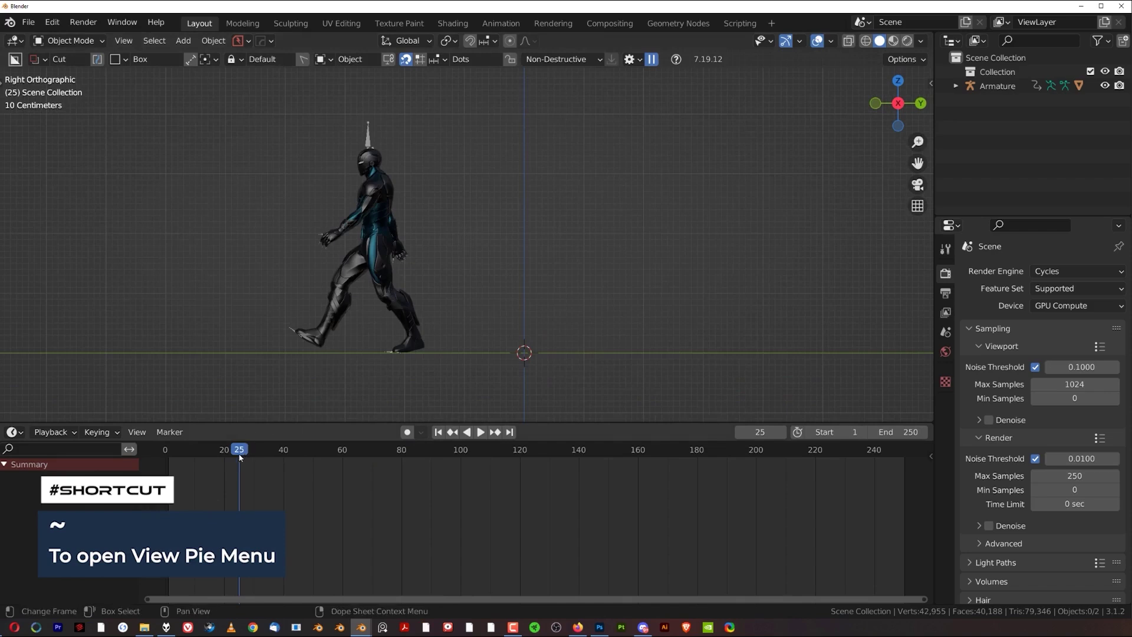
pyautogui.press('space')
pyautogui.moveTo(240, 453); pyautogui.dragTo(198, 446)
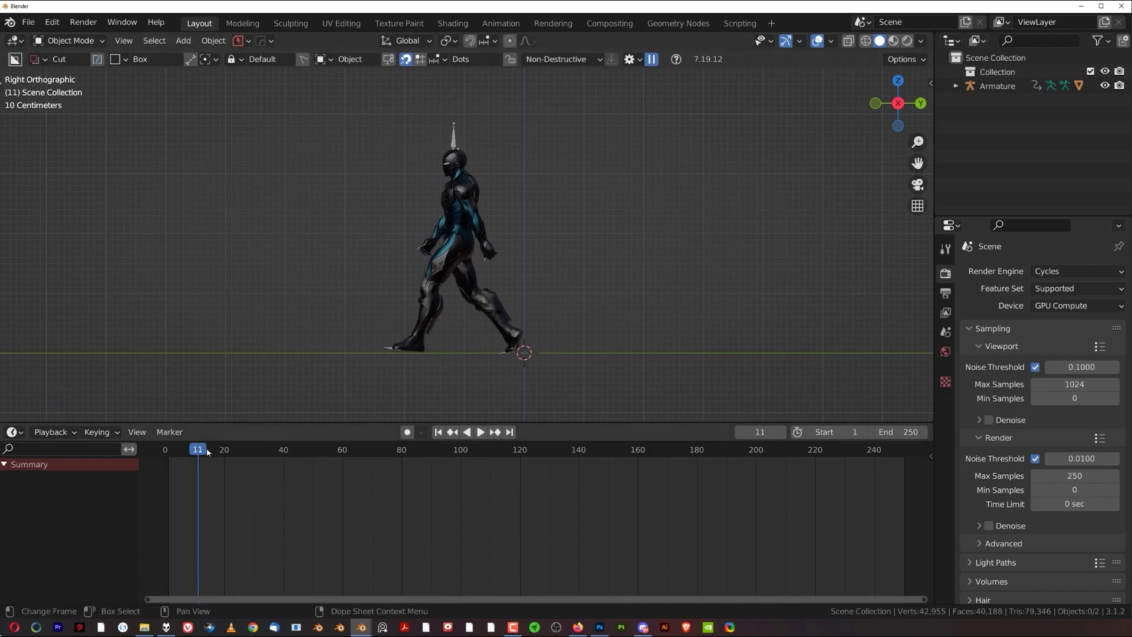
pyautogui.moveTo(199, 452); pyautogui.dragTo(211, 453)
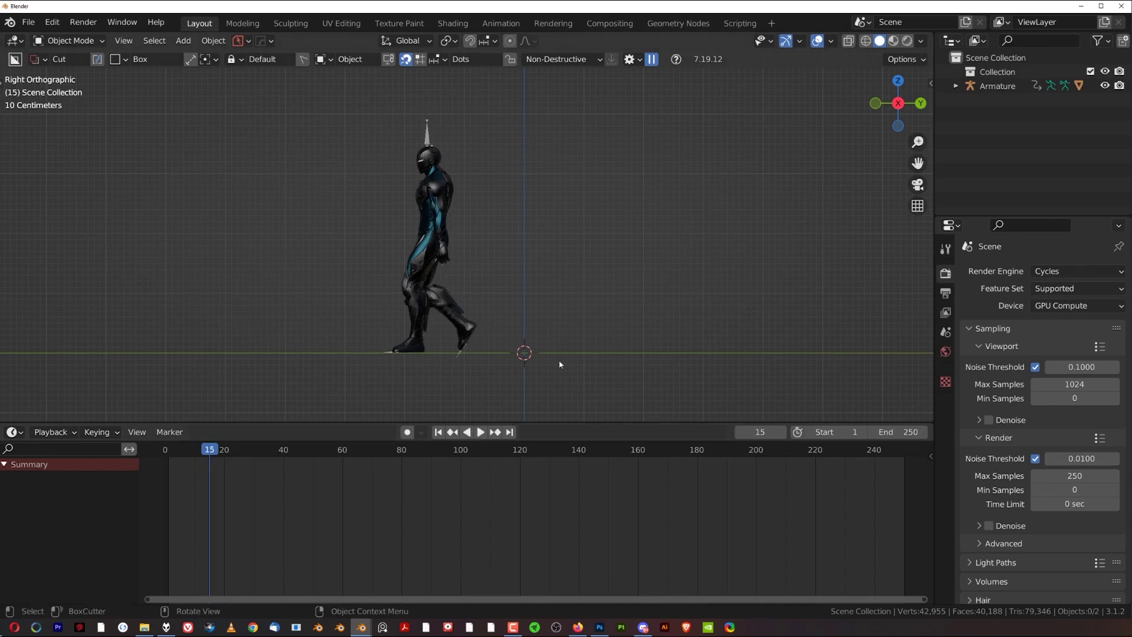
# Check the walk from the opposite side, settle on the pose at frame 13 and return to the right orthographic view.
pyautogui.moveTo(408, 298); pyautogui.dragTo(707, 301, button='middle')
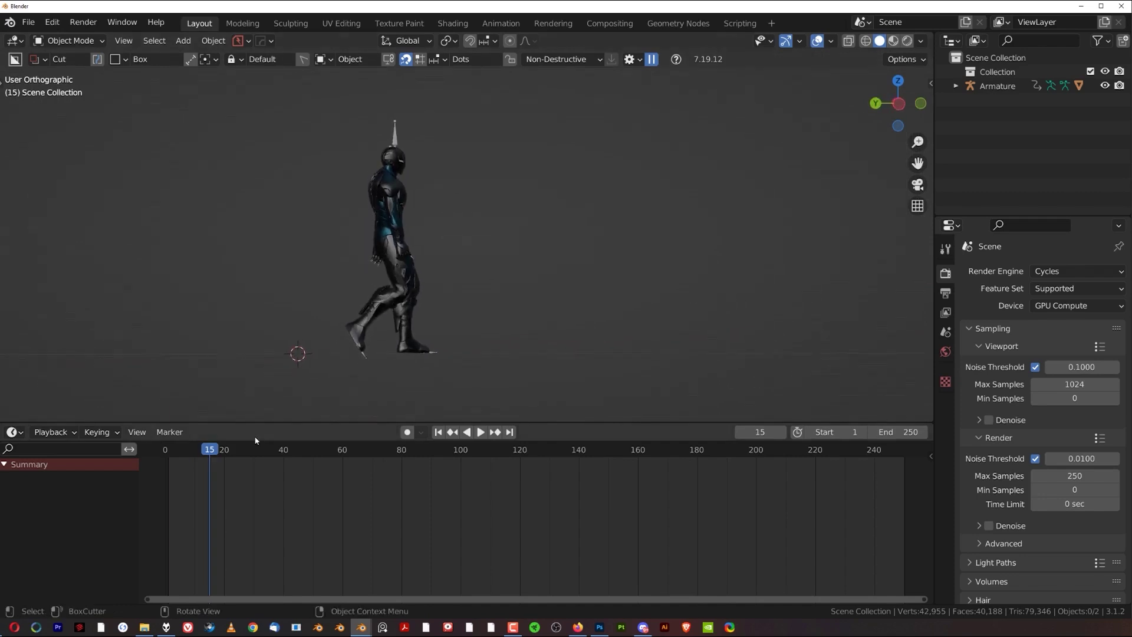
pyautogui.press('space')
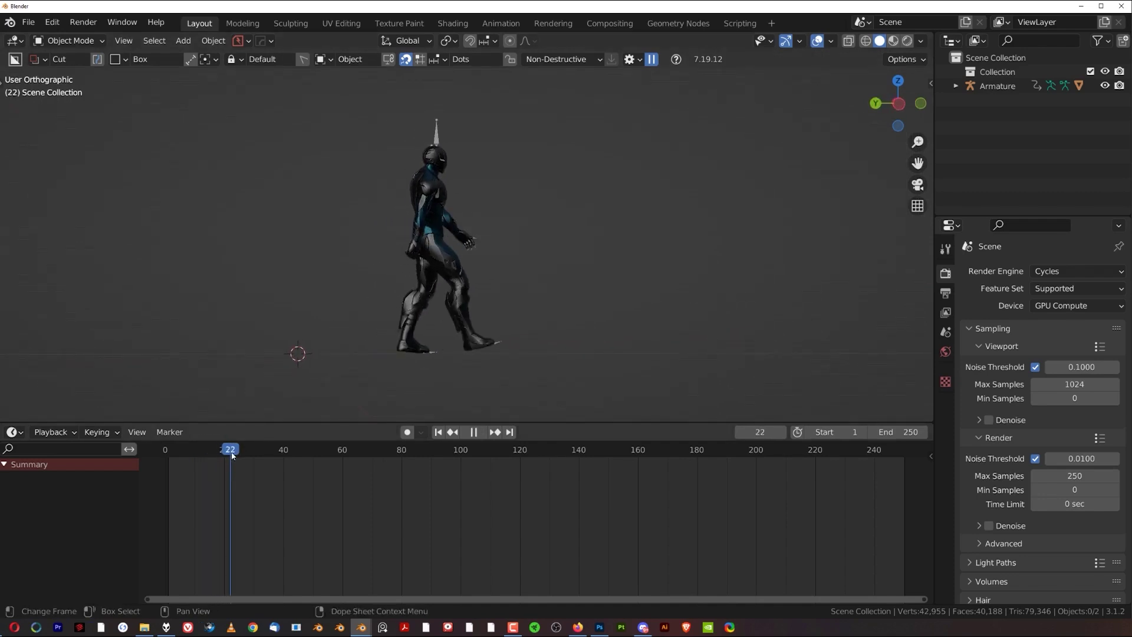
pyautogui.moveTo(234, 455); pyautogui.dragTo(204, 452)
pyautogui.moveTo(464, 313); pyautogui.dragTo(582, 254, button='middle')
pyautogui.press('`')
pyautogui.click(788, 220)
pyautogui.scroll(-1, 582, 255)
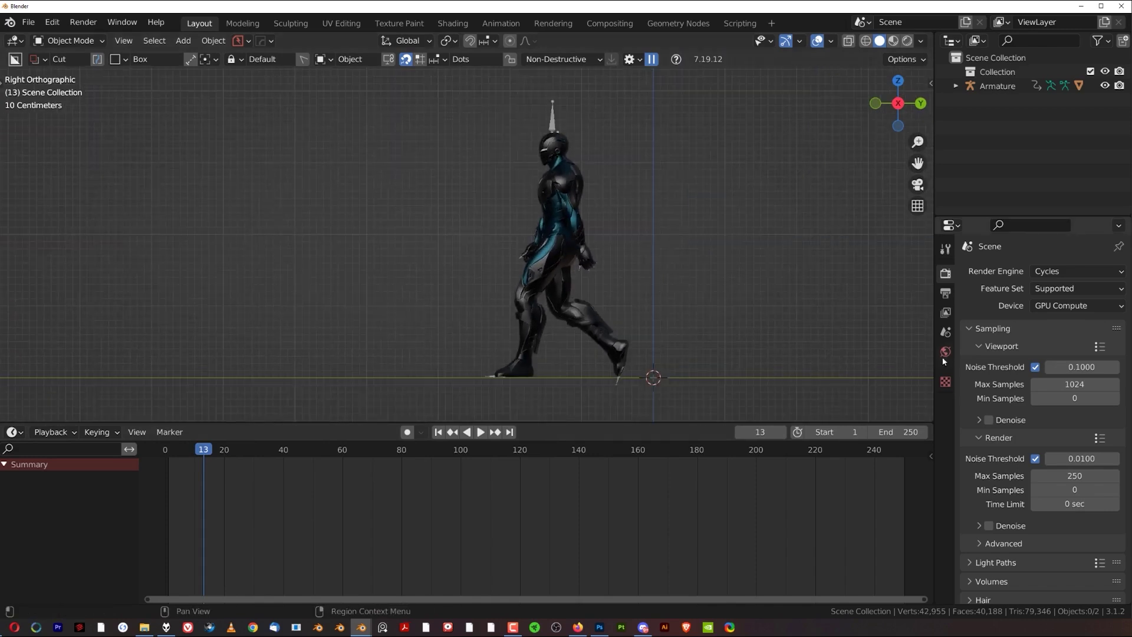
# Apply the Armature modifier on Warrior_mesh to freeze the frame 13 walking pose.
pyautogui.click(945, 352)
pyautogui.click(560, 254)
pyautogui.click(946, 396)
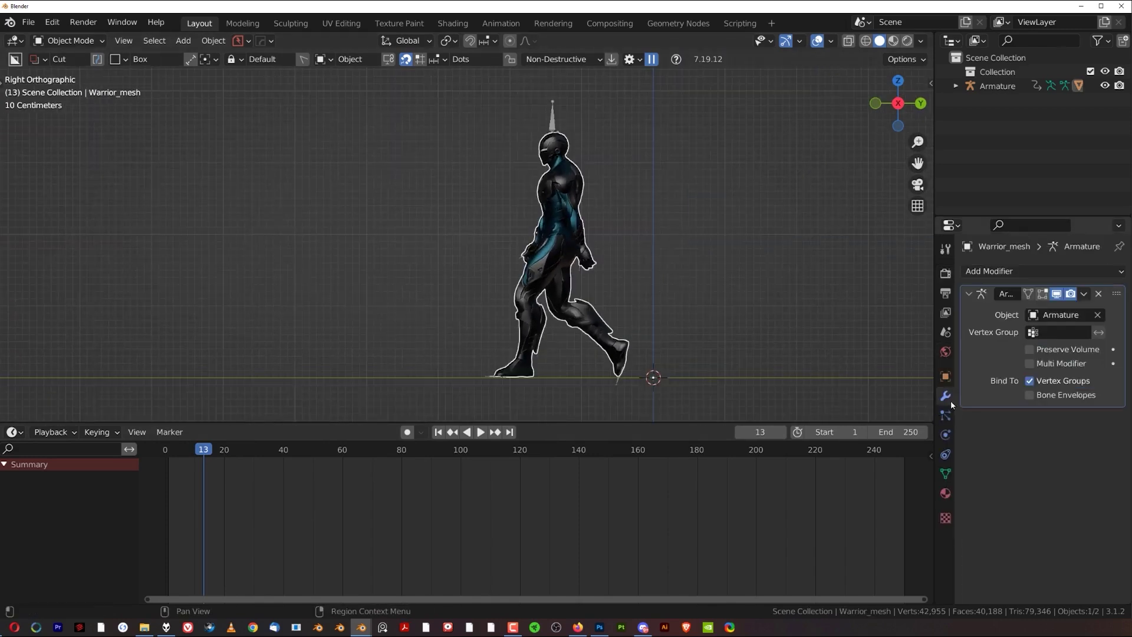
pyautogui.click(1084, 293)
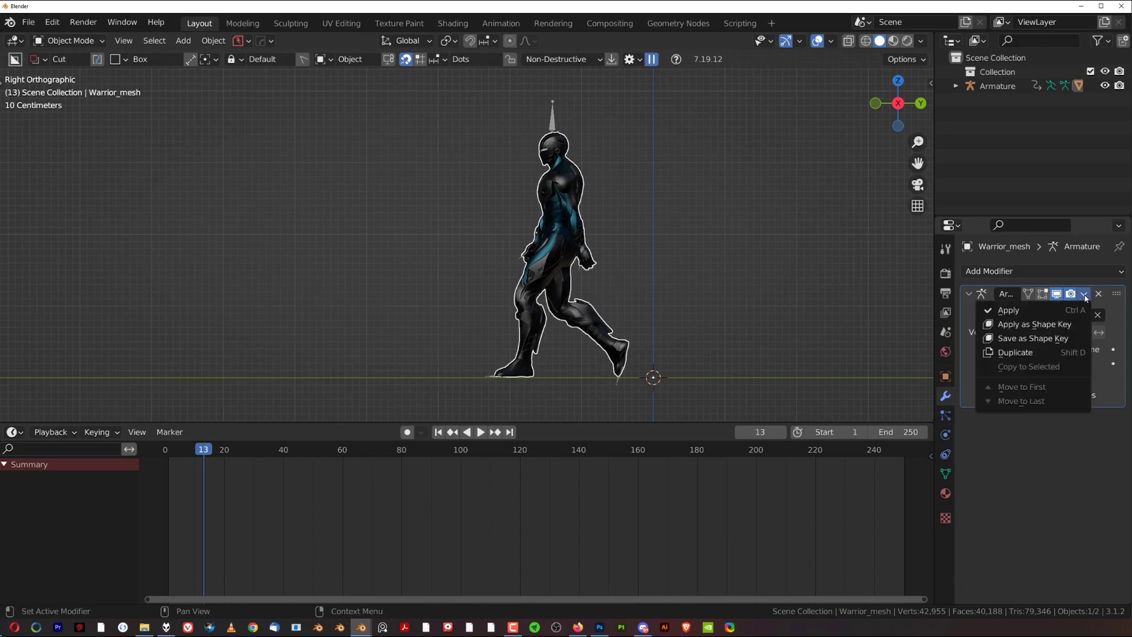
pyautogui.click(1031, 297)
pyautogui.scroll(-3, 595, 289)
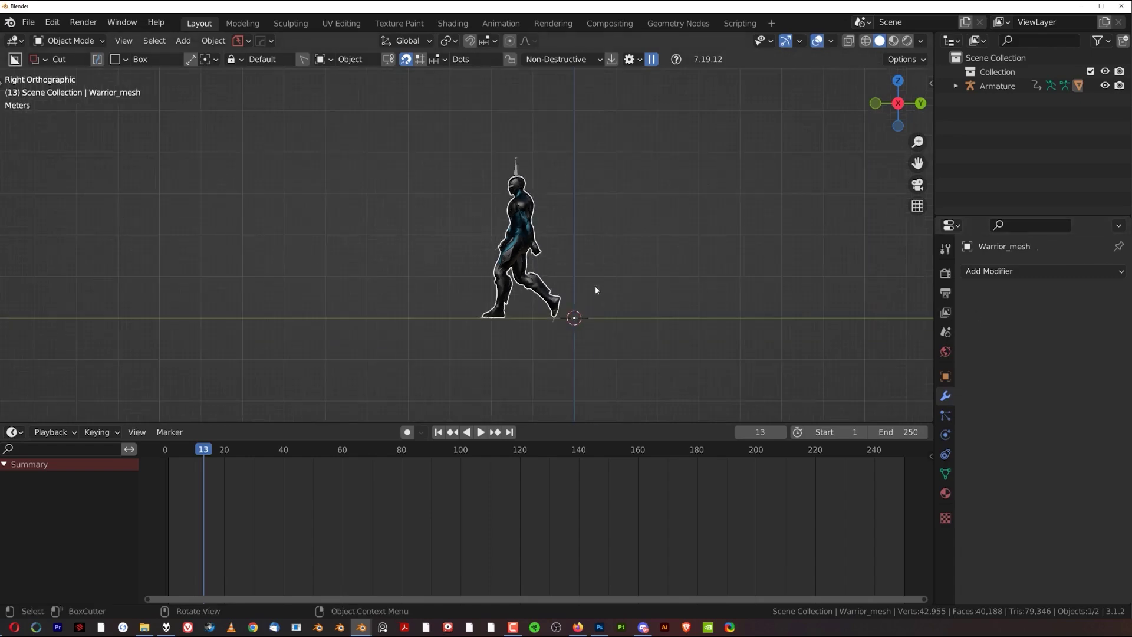
# Select the warrior's armature and hide it.
pyautogui.click(512, 170)
pyautogui.scroll(3, 608, 223)
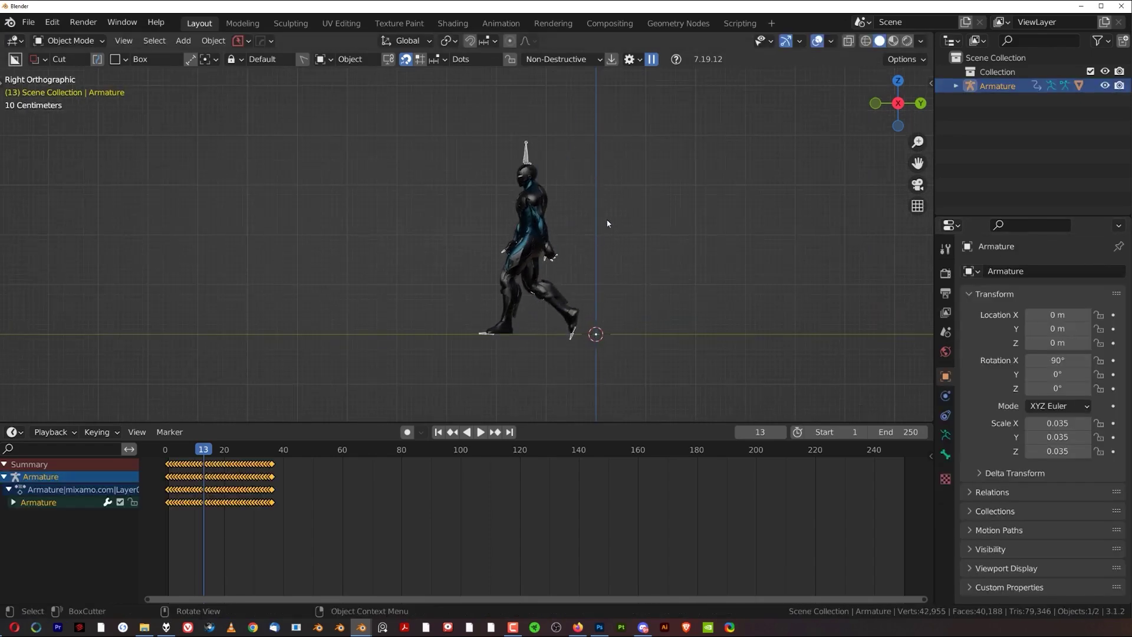
pyautogui.press('h')
# Copy Warrior_mesh, switch to the desert sunset file course 4.blend, clear the selection there and paste the warrior.
pyautogui.click(531, 232)
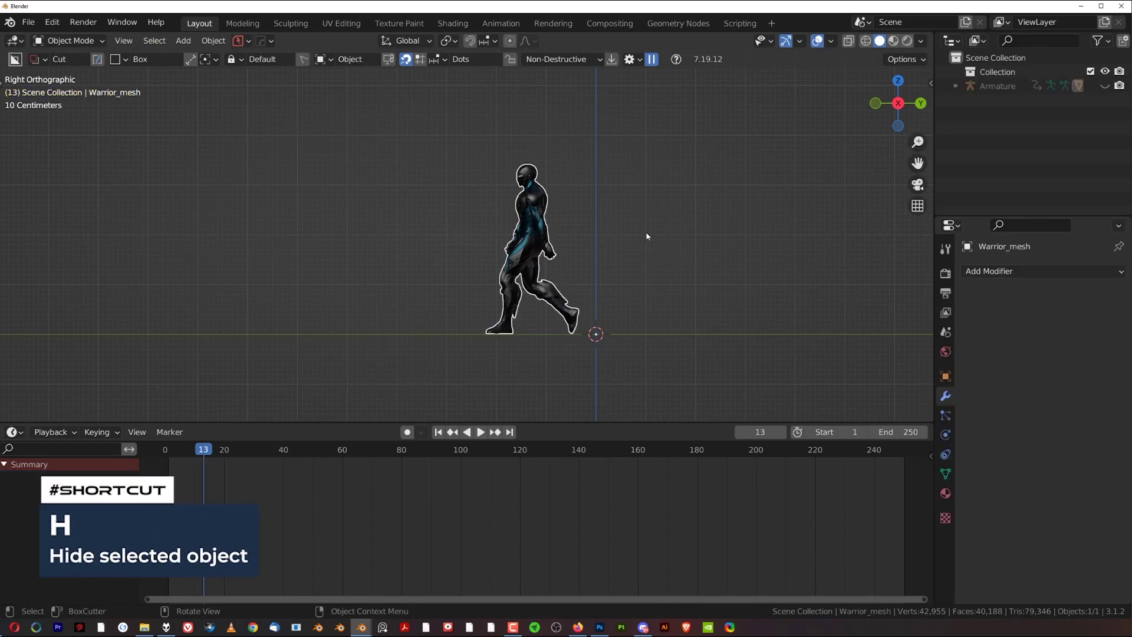
pyautogui.hotkey('ctrl', 'c')
pyautogui.click(648, 233)
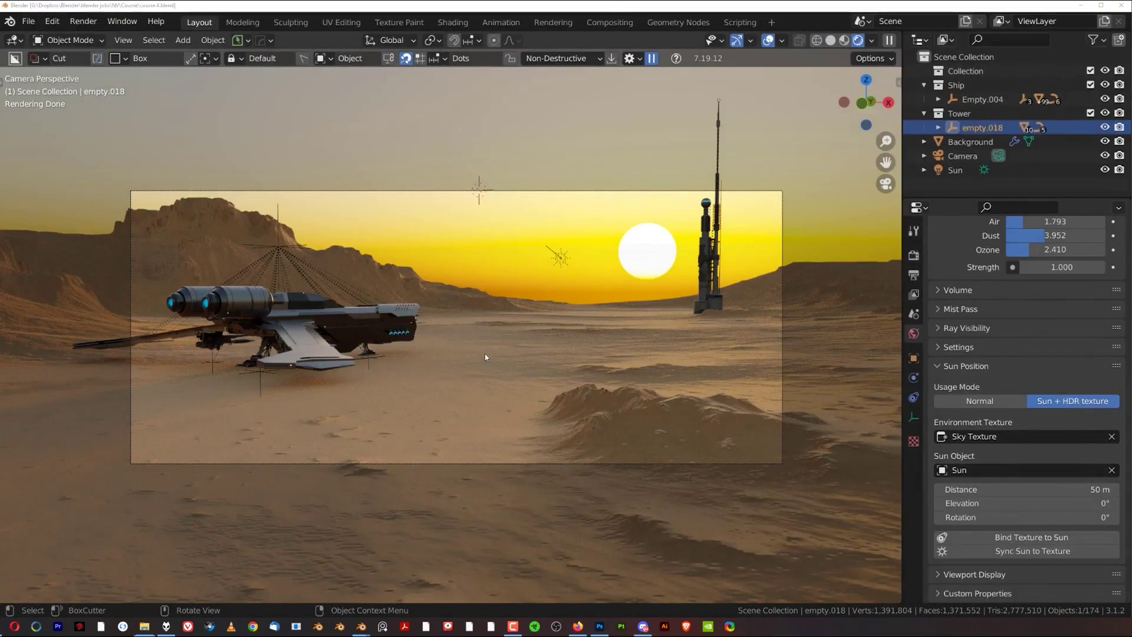
pyautogui.hotkey('alt', 'a')
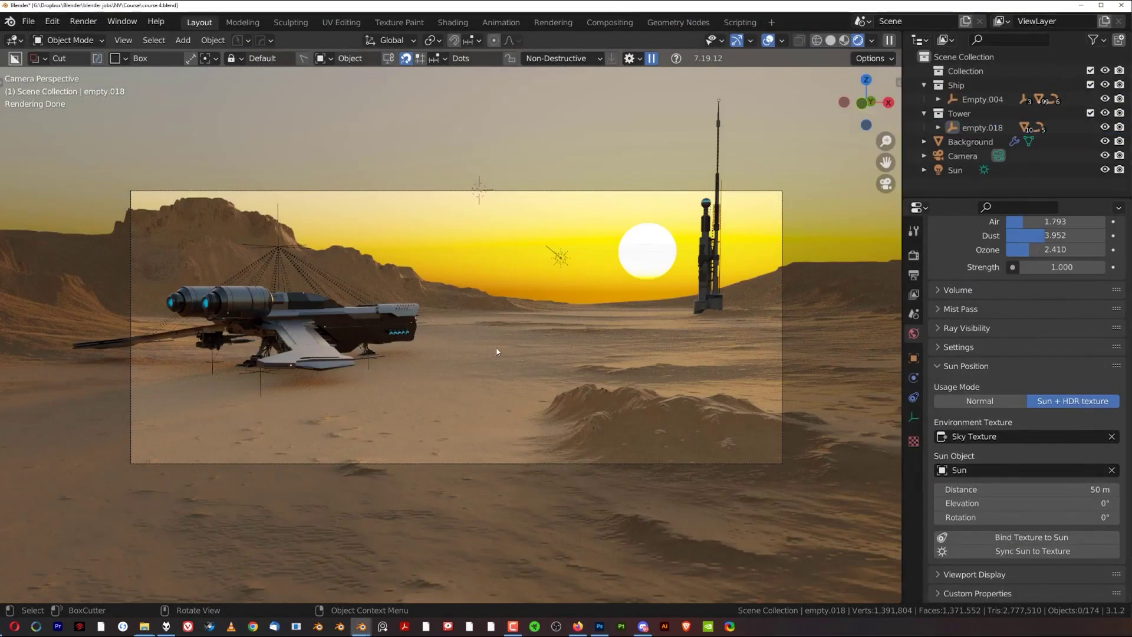
pyautogui.hotkey('ctrl', 'v')
pyautogui.scroll(-2, 504, 296)
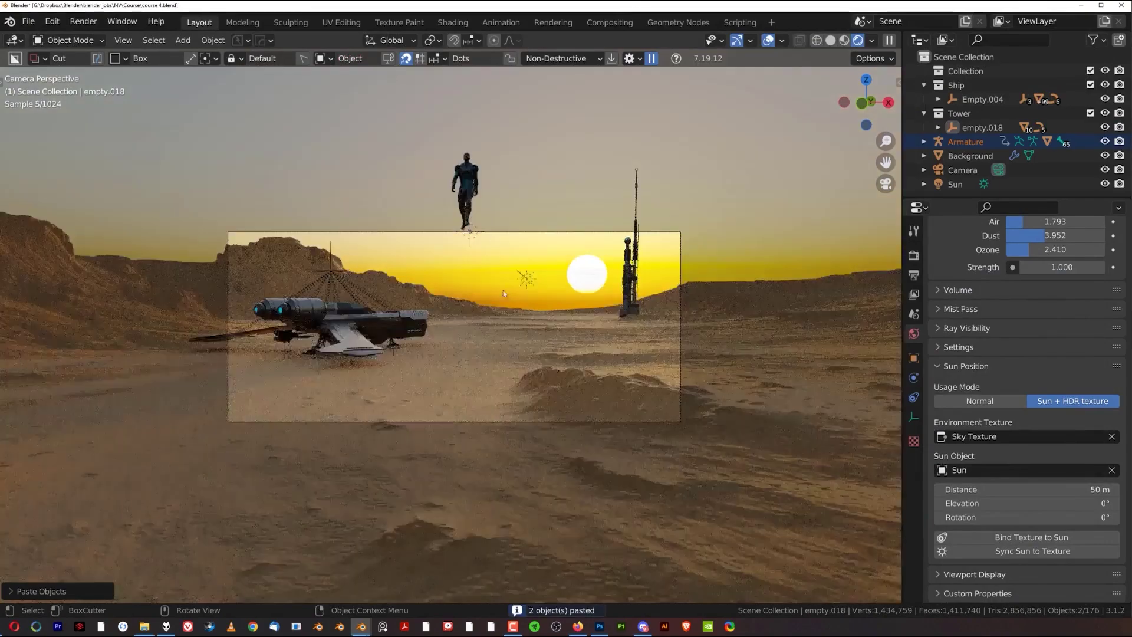
pyautogui.scroll(2, 477, 169)
# Move the pasted warrior's armature down from the sky to the desert ground, and hide the armature.
pyautogui.click(479, 160)
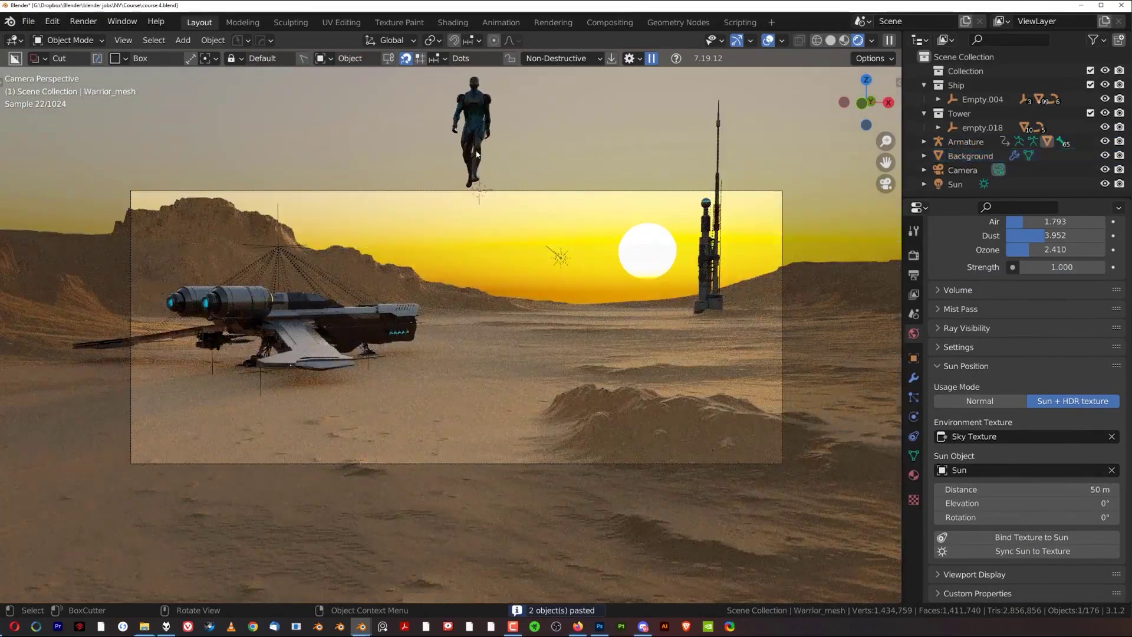
pyautogui.click(472, 137)
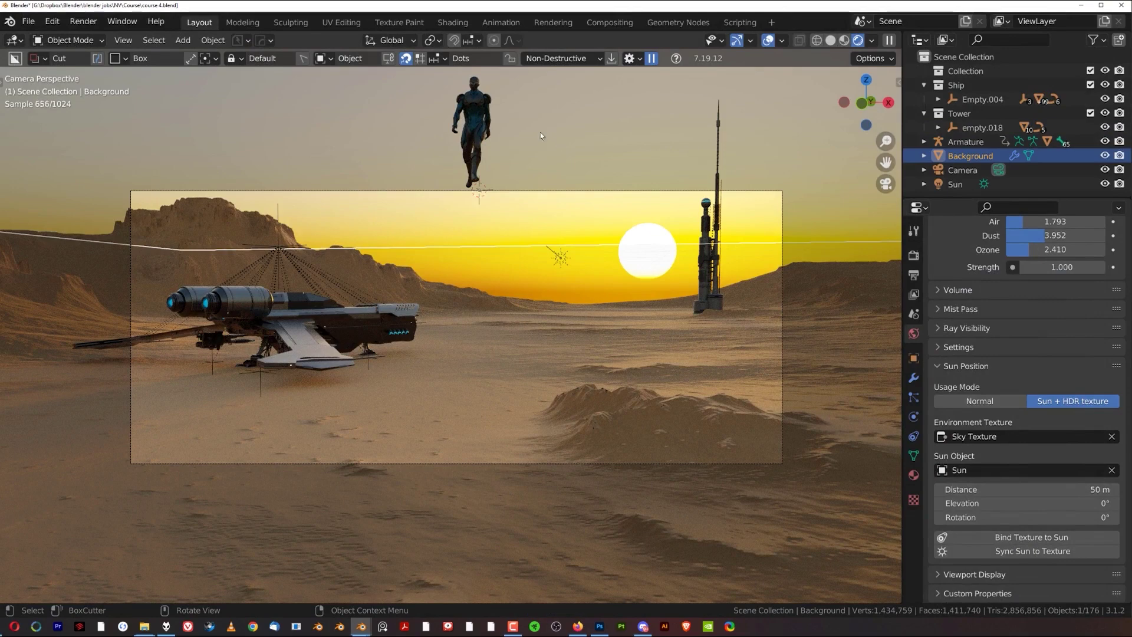
pyautogui.click(480, 112)
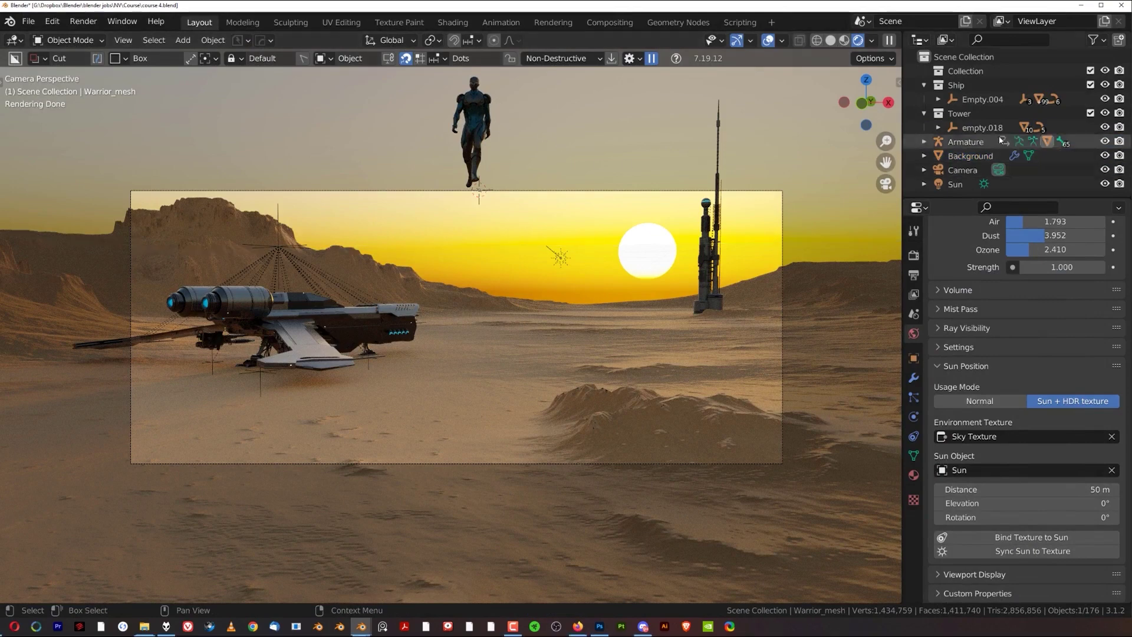
pyautogui.click(967, 142)
pyautogui.press('g')
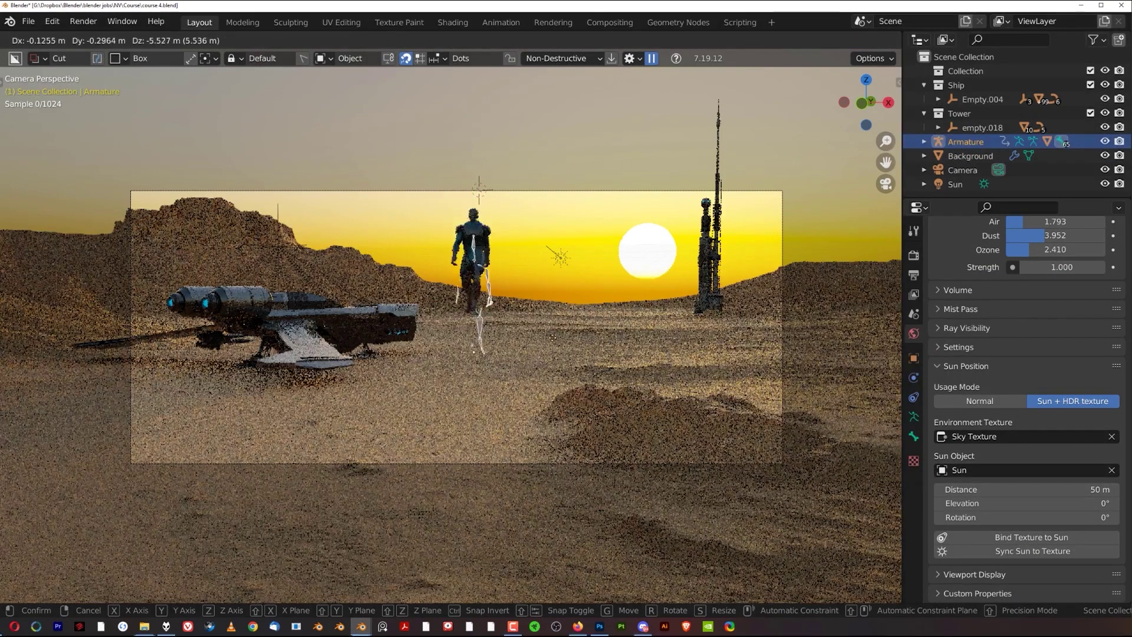
pyautogui.click(564, 263)
pyautogui.scroll(2, 563, 263)
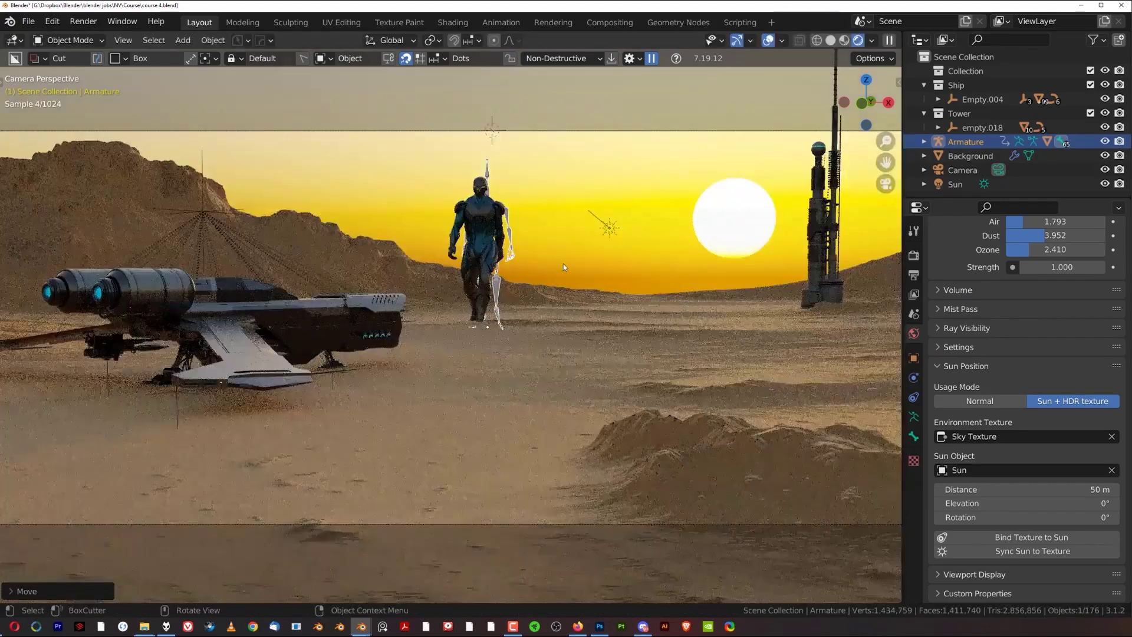
pyautogui.press('h')
# Scale Warrior_mesh down to about 0.4 and move it about 12 m toward the camera without changing its height.
pyautogui.click(476, 231)
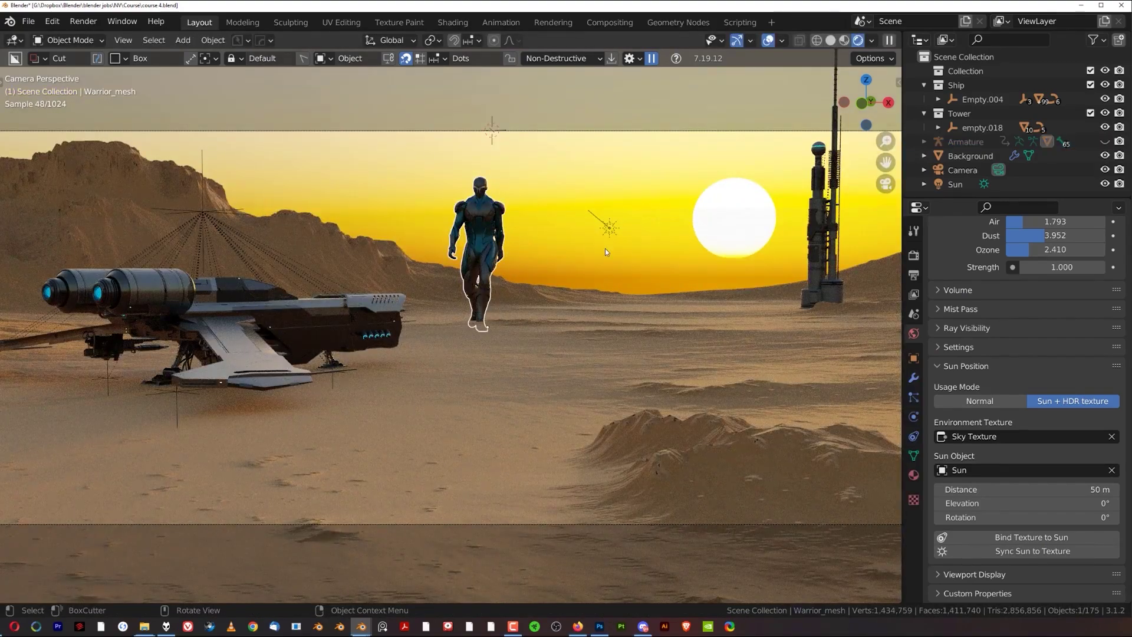
pyautogui.press('s')
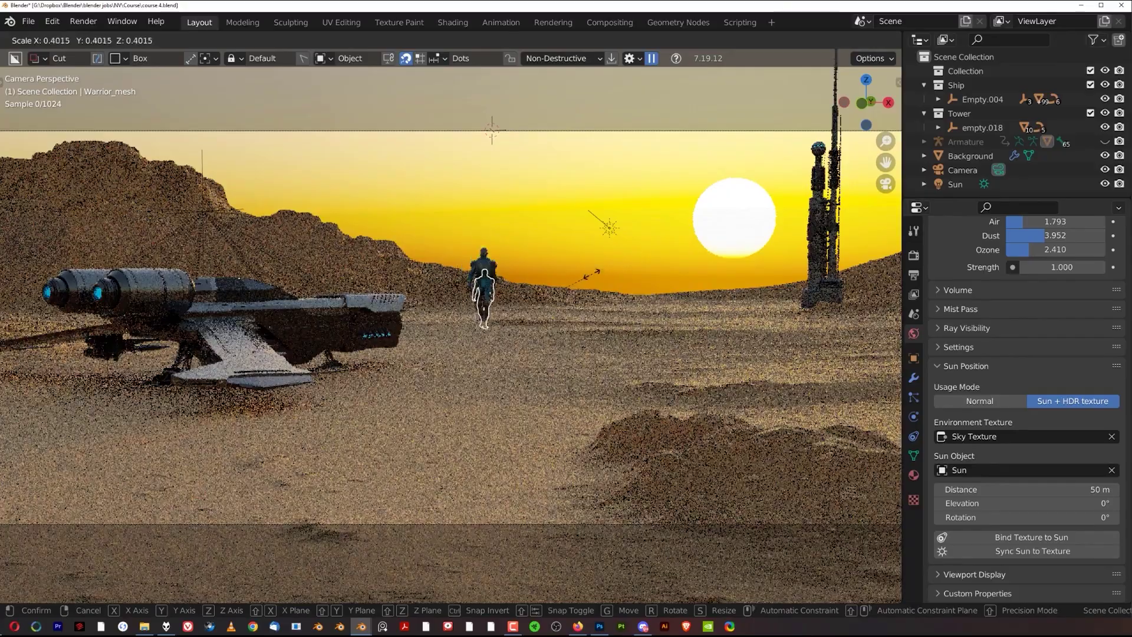
pyautogui.click(585, 279)
pyautogui.press('g')
pyautogui.hotkey('shift', 'z')
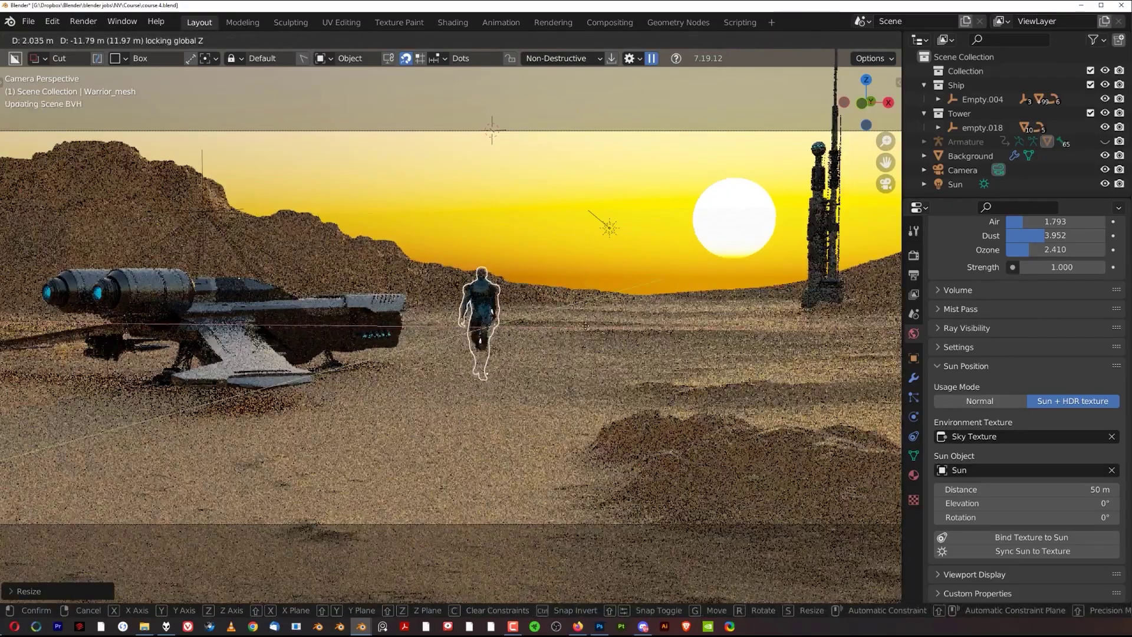
pyautogui.click(585, 325)
# Switch to the top orthographic view and move the warrior beside the ship's nose.
pyautogui.press('`')
pyautogui.click(556, 242)
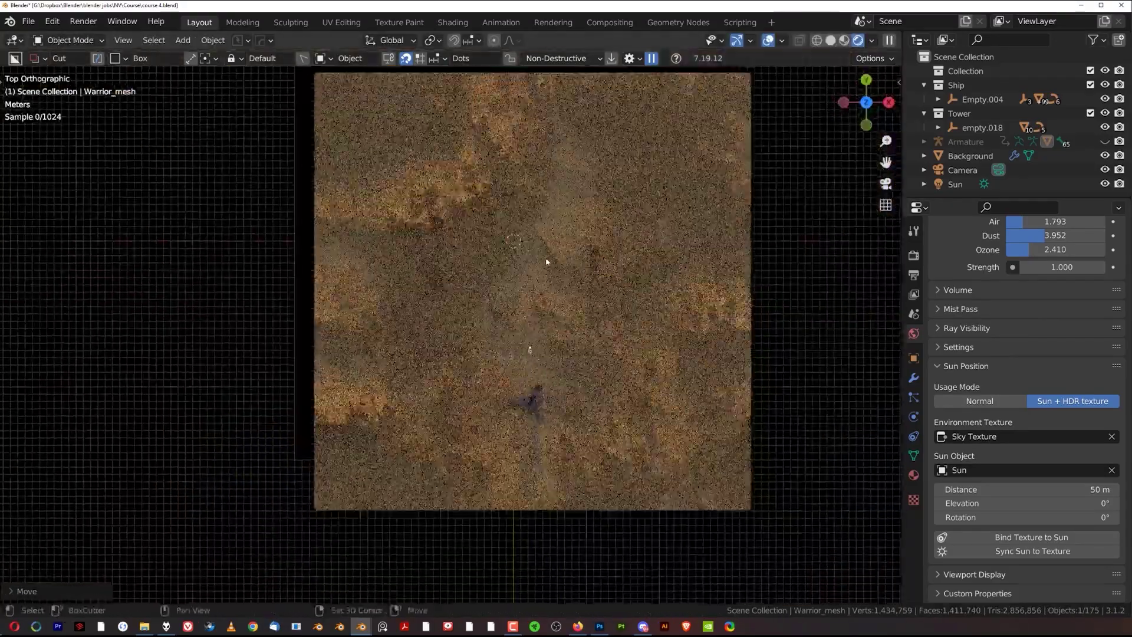
pyautogui.scroll(6, 546, 262)
pyautogui.press('g')
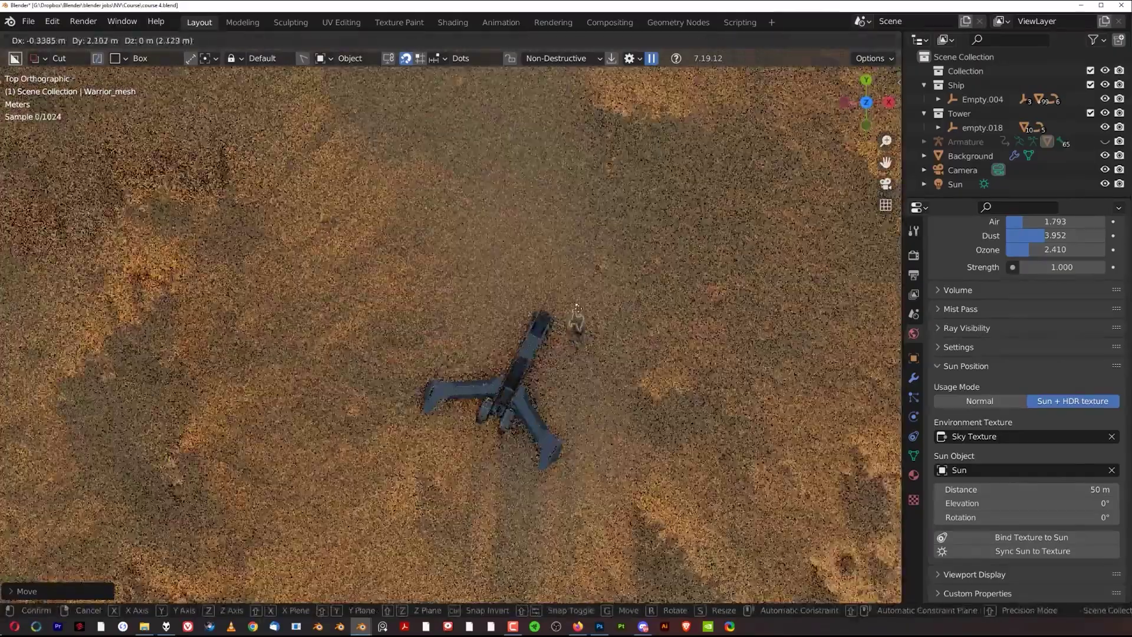
pyautogui.click(508, 321)
pyautogui.scroll(-3, 510, 321)
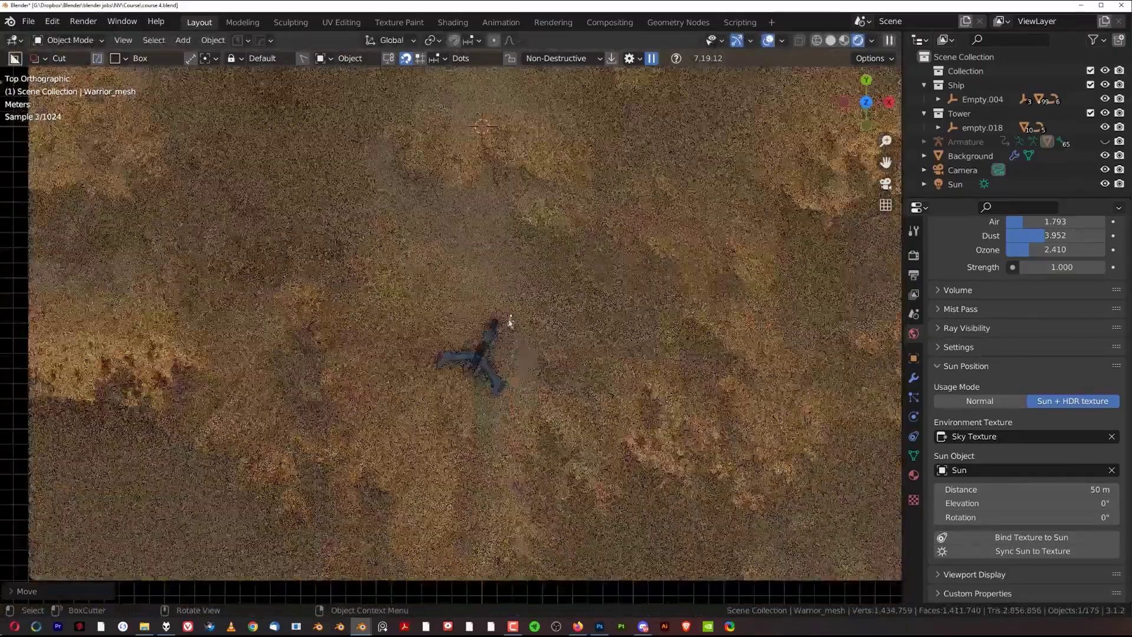
pyautogui.scroll(3, 513, 318)
# Rotate the warrior about 176° so it walks away from the camera, and return to the camera view.
pyautogui.press('r')
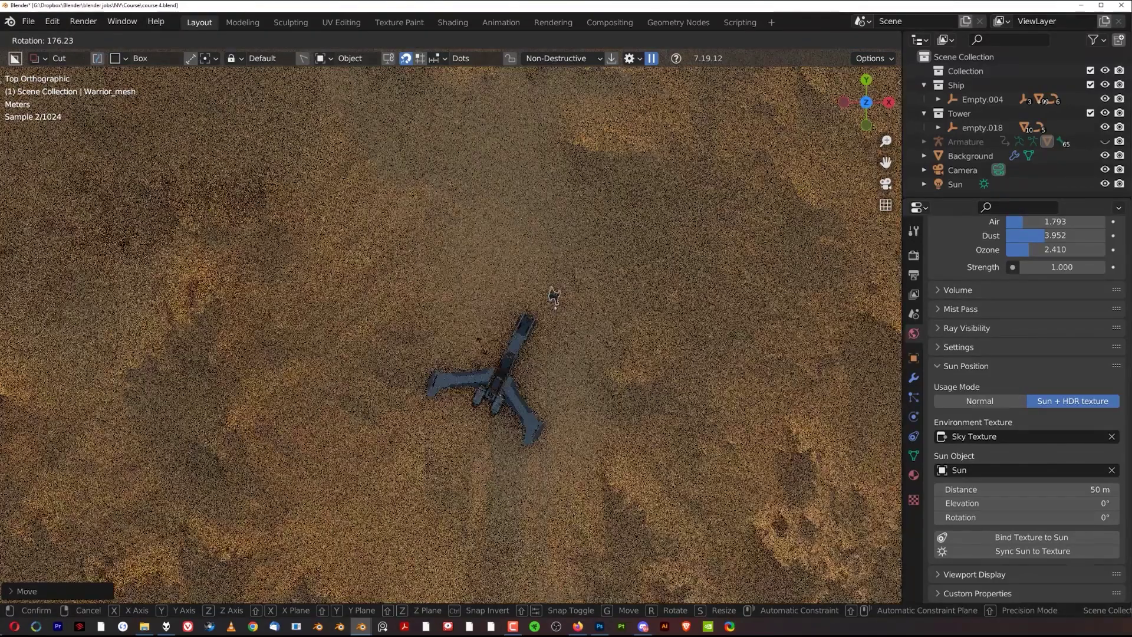
pyautogui.click(552, 295)
pyautogui.scroll(4, 655, 324)
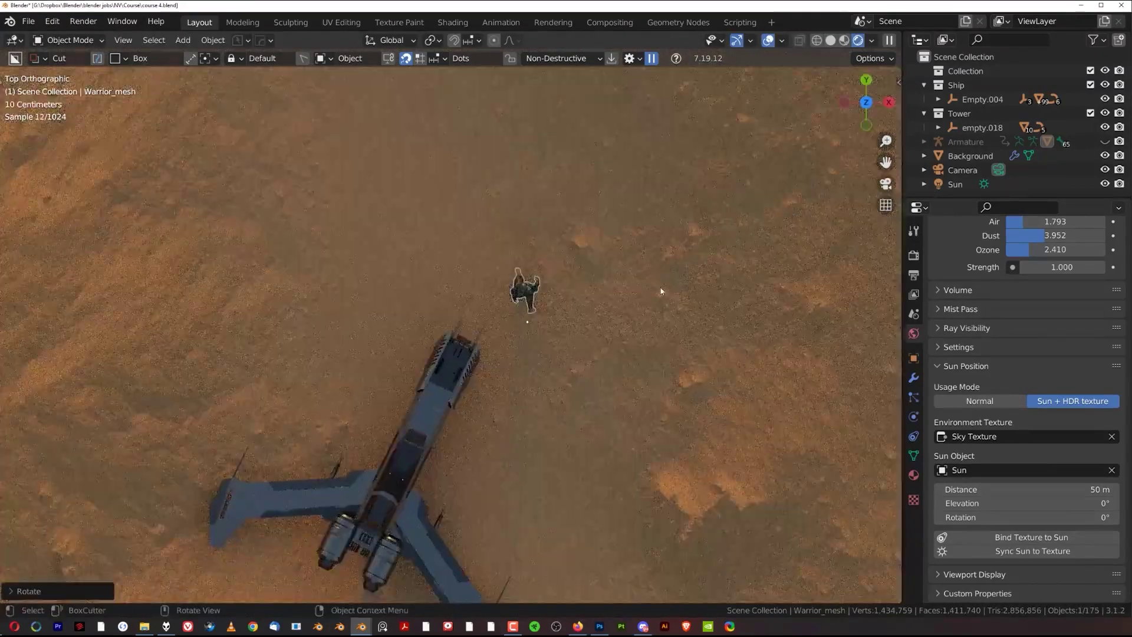
pyautogui.scroll(-6, 685, 334)
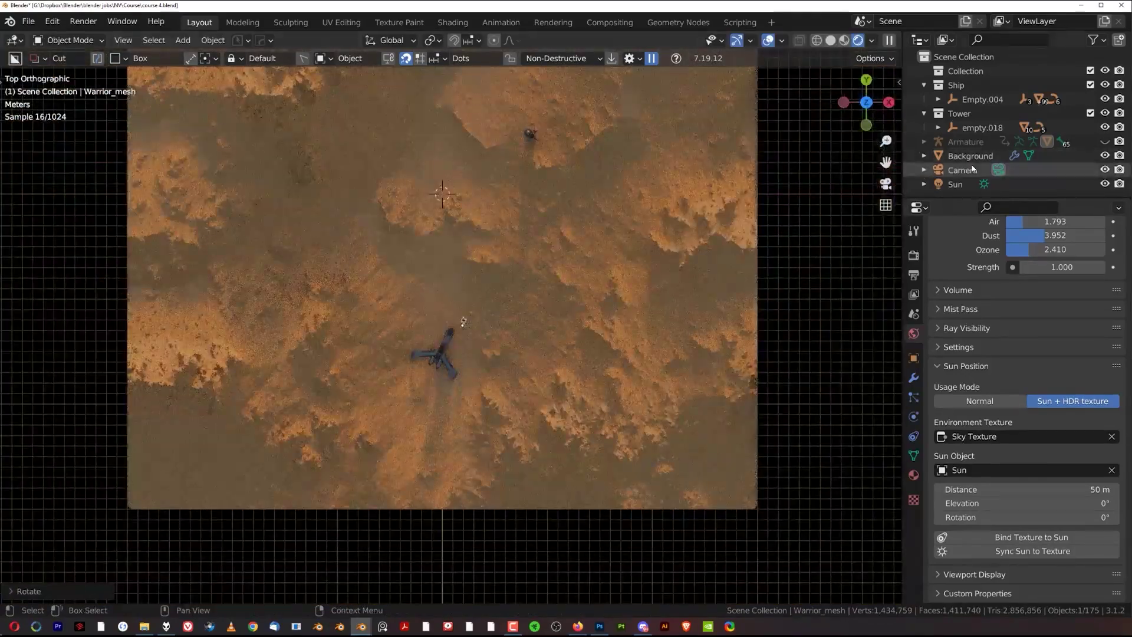
pyautogui.click(973, 169)
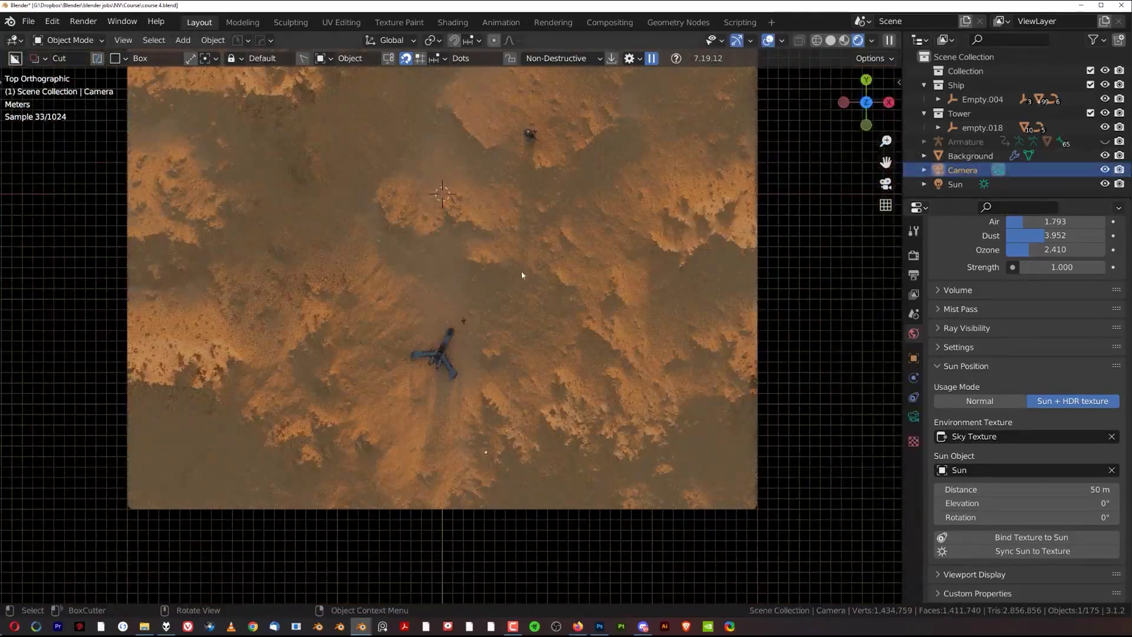
pyautogui.press('KP_0')
pyautogui.scroll(3, 426, 282)
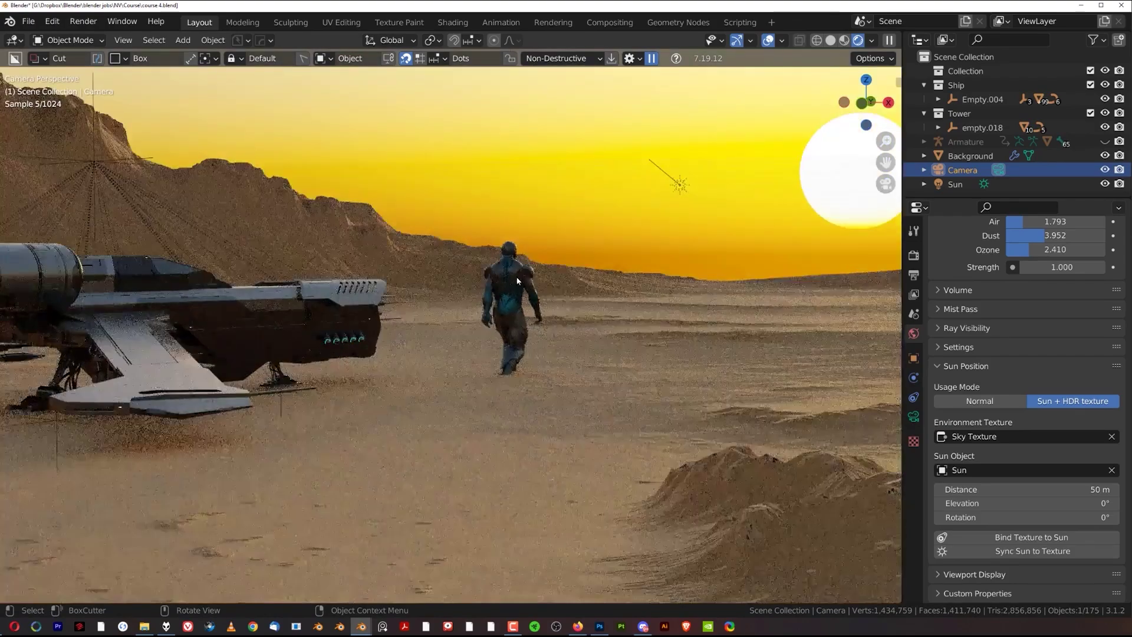
# Scale the warrior down to about 0.37 and raise it along Z to fit the desert ground beside the ship.
pyautogui.click(517, 284)
pyautogui.press('s')
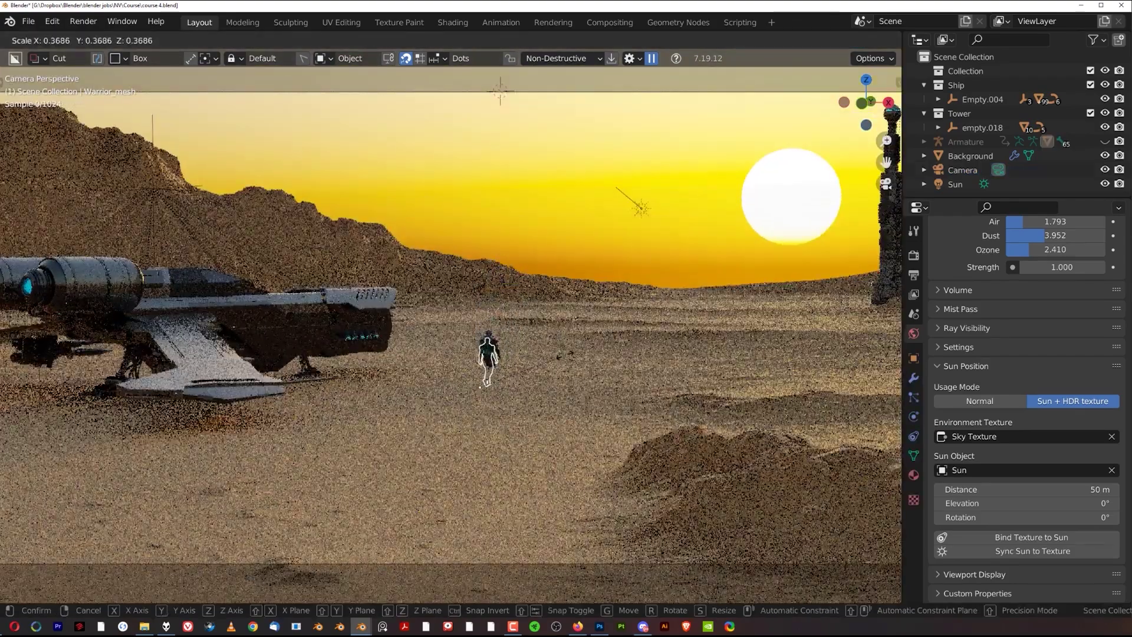
pyautogui.click(480, 387)
pyautogui.press('g')
pyautogui.press('z')
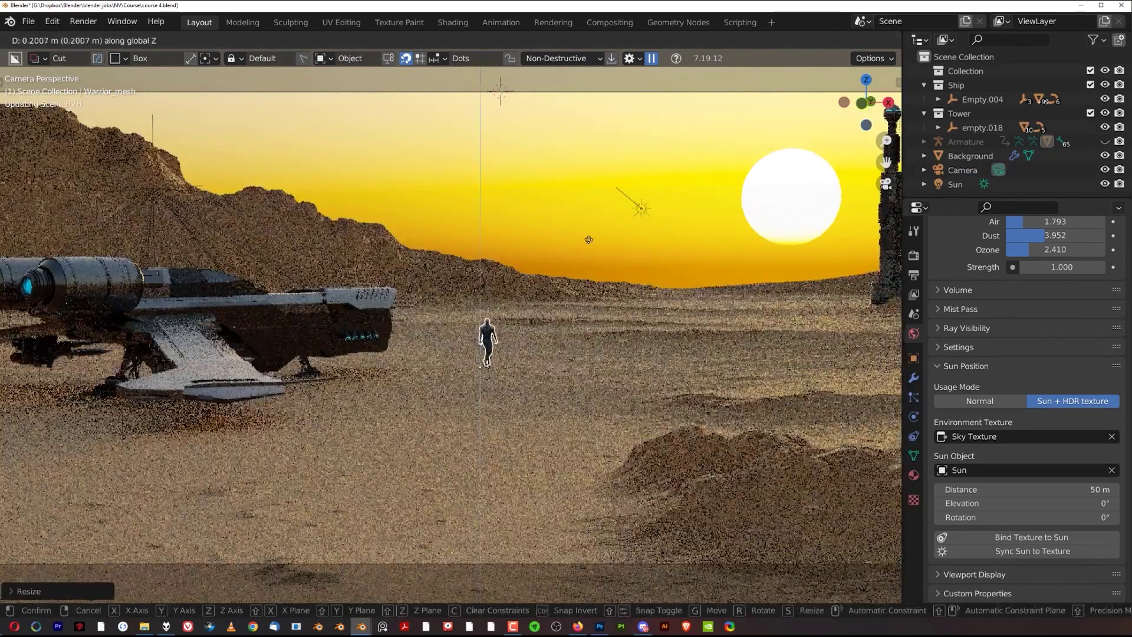
pyautogui.click(597, 200)
pyautogui.scroll(5, 602, 331)
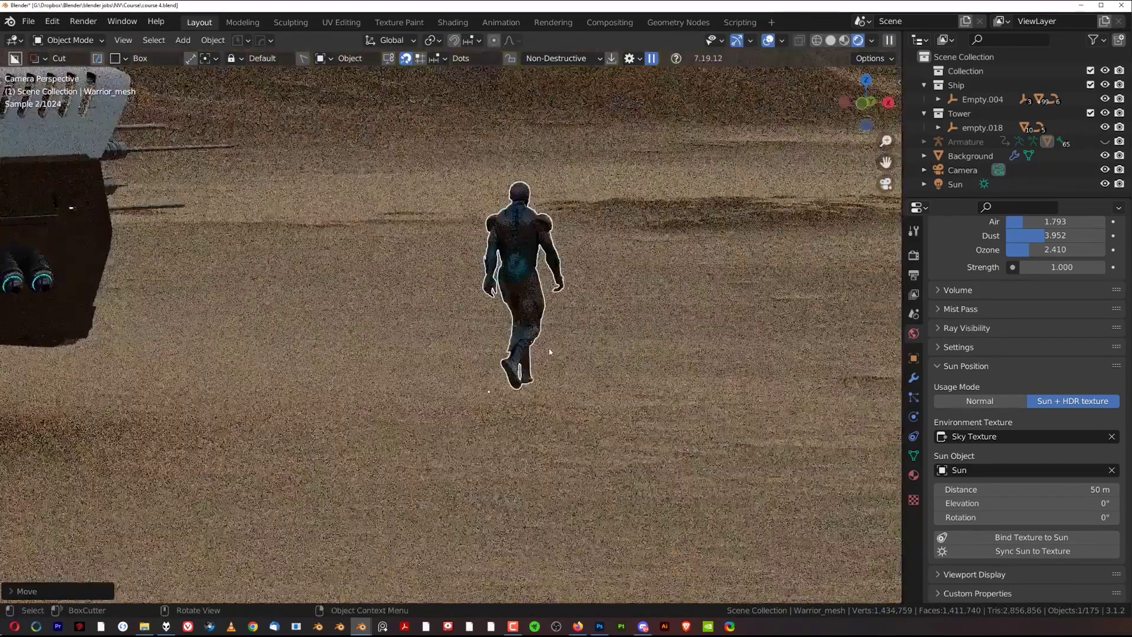
# Rotate the warrior about -13° around the global Z axis to adjust its walking direction.
pyautogui.press('r')
pyautogui.press('z')
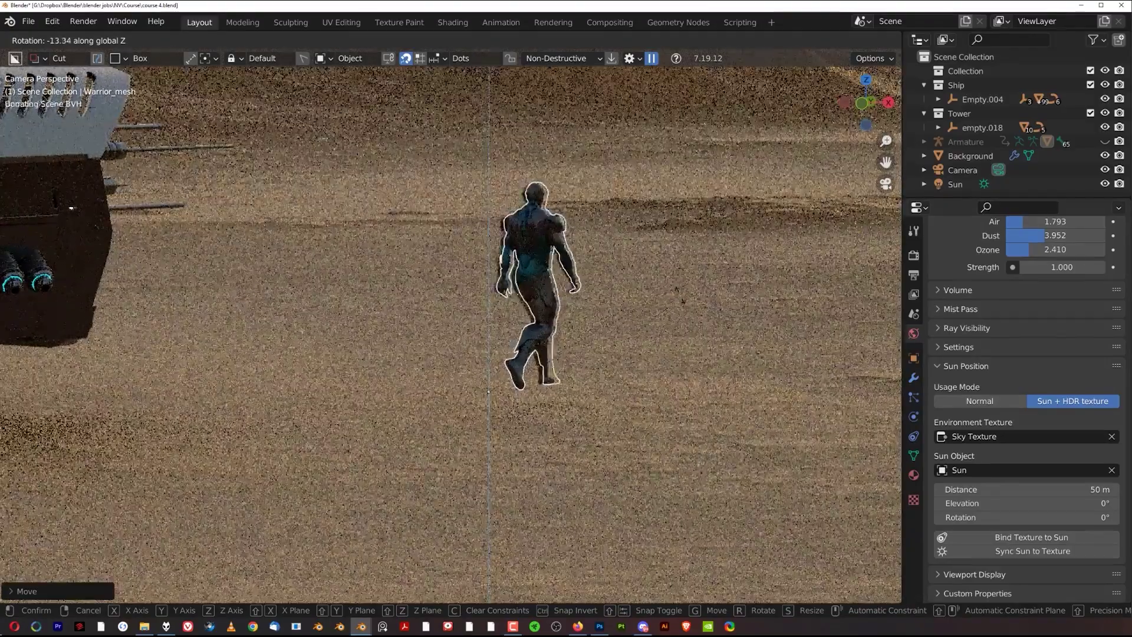
pyautogui.click(646, 303)
# Lower the warrior about 0.05 m along global Z and fine-tune its height so the feet meet the sand.
pyautogui.press('g')
pyautogui.press('z')
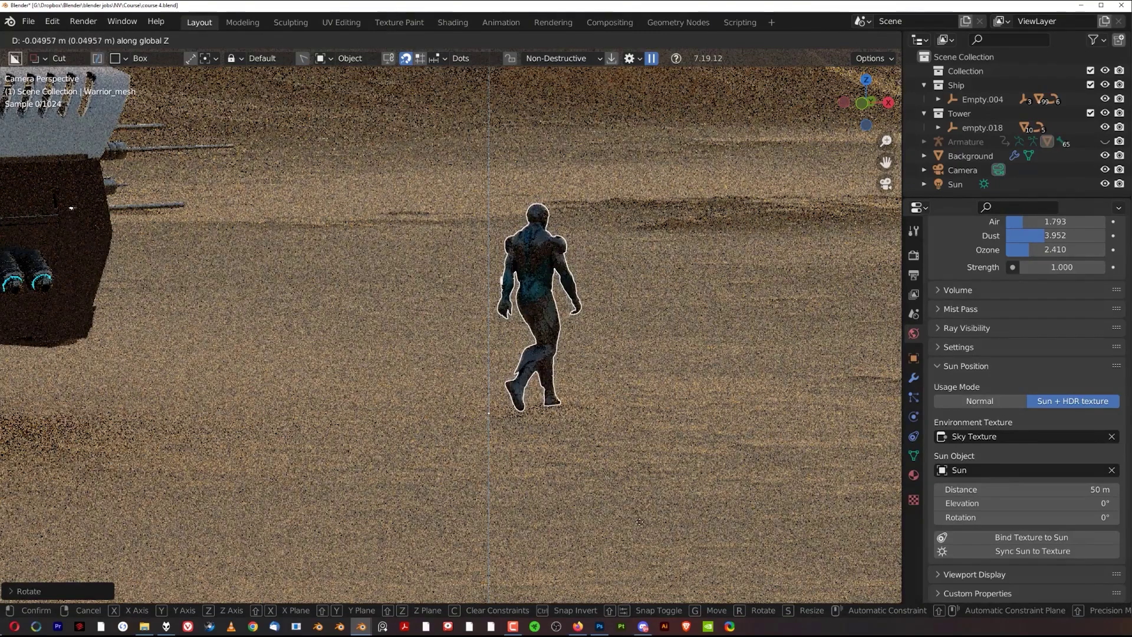
pyautogui.click(630, 564)
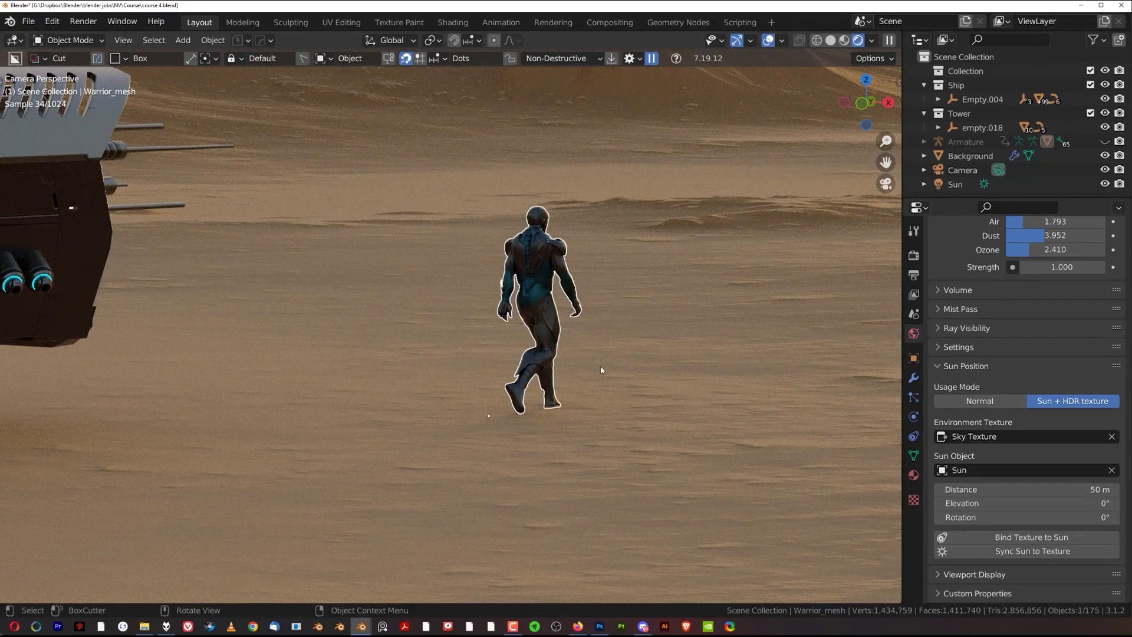
pyautogui.press('g')
pyautogui.press('z')
pyautogui.click(615, 357)
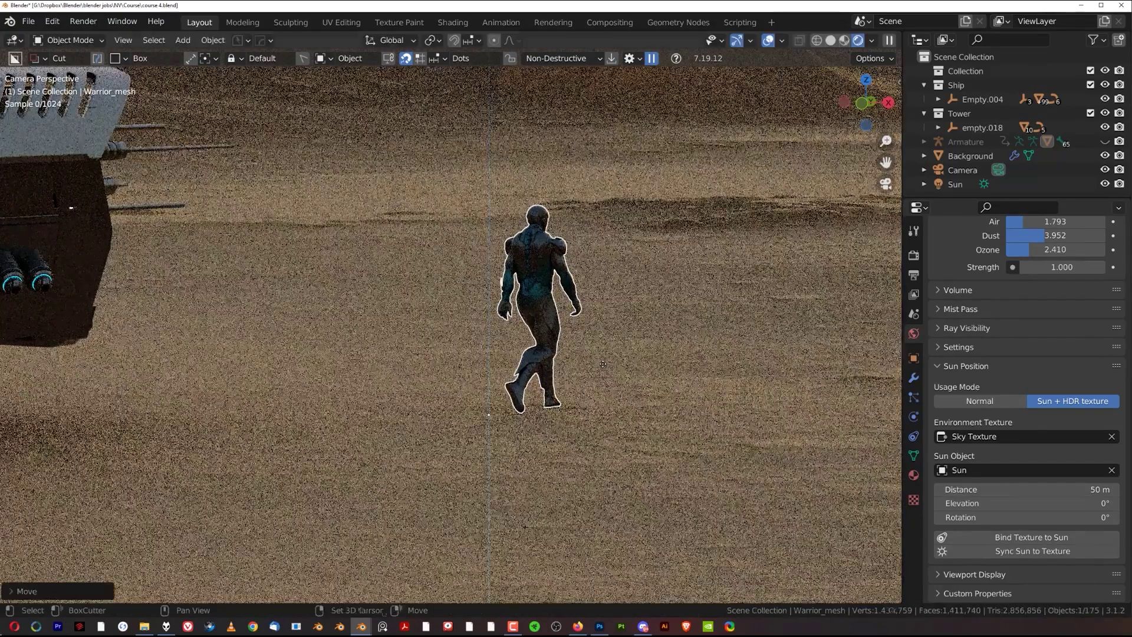
pyautogui.scroll(-5, 622, 356)
pyautogui.scroll(3, 488, 280)
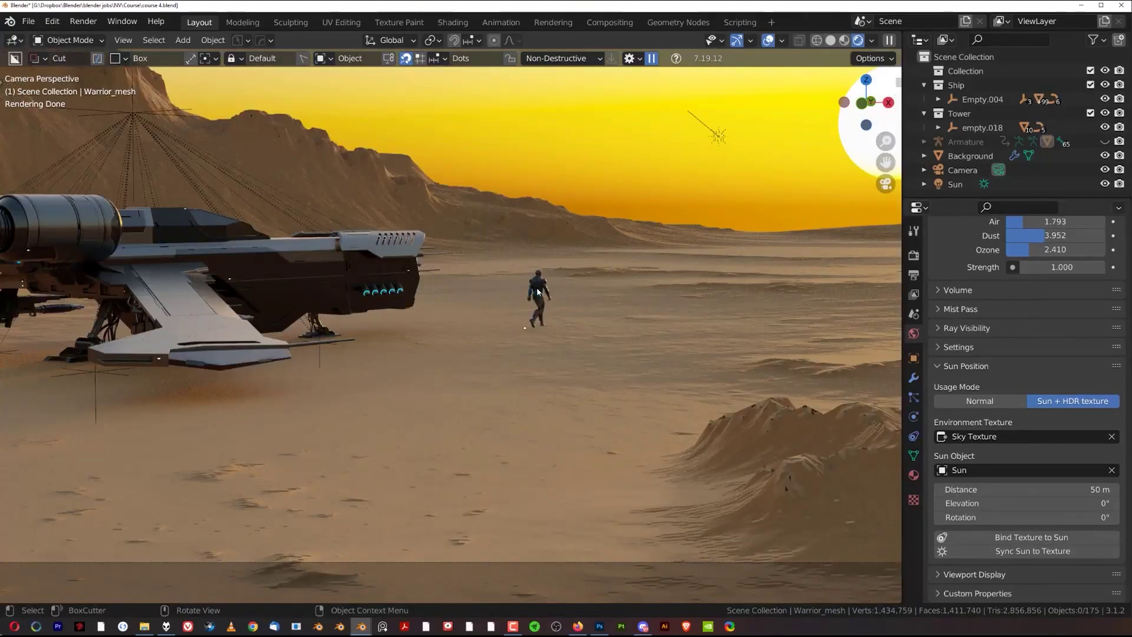
# Scale the warrior down slightly to better match the proportions of the ship.
pyautogui.click(537, 291)
pyautogui.scroll(2, 537, 291)
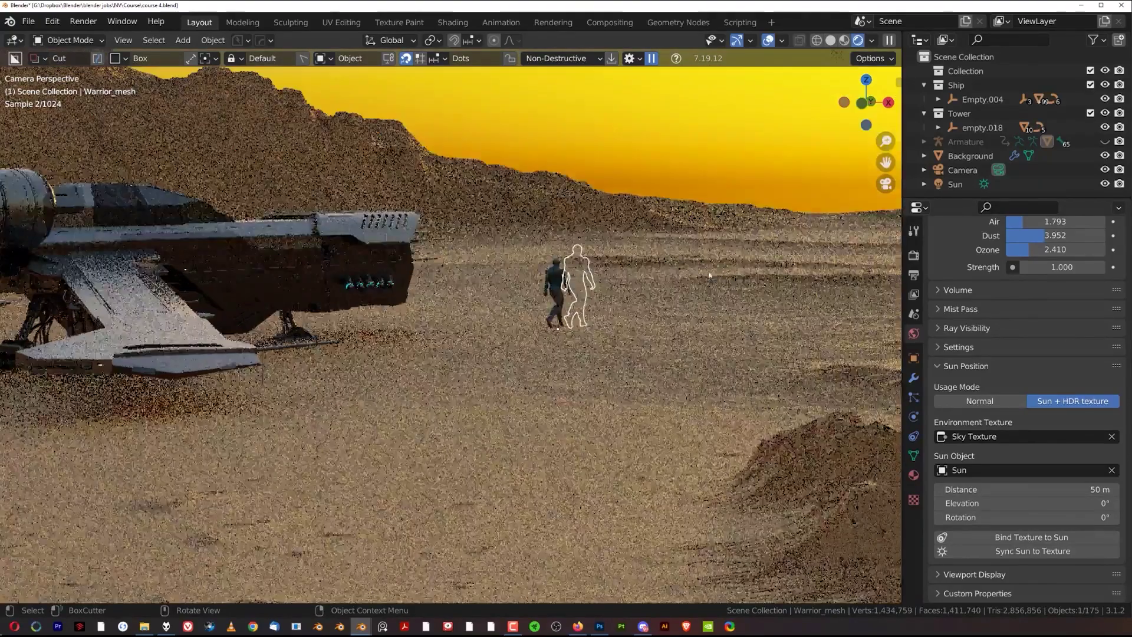
pyautogui.press('s')
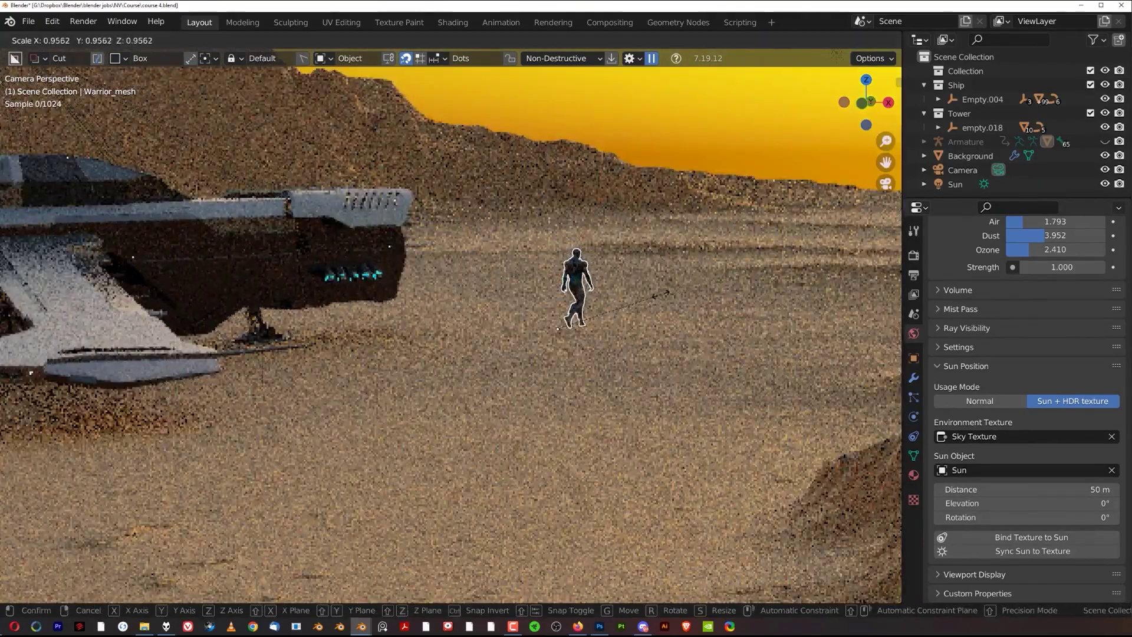
pyautogui.click(637, 301)
pyautogui.scroll(-5, 630, 296)
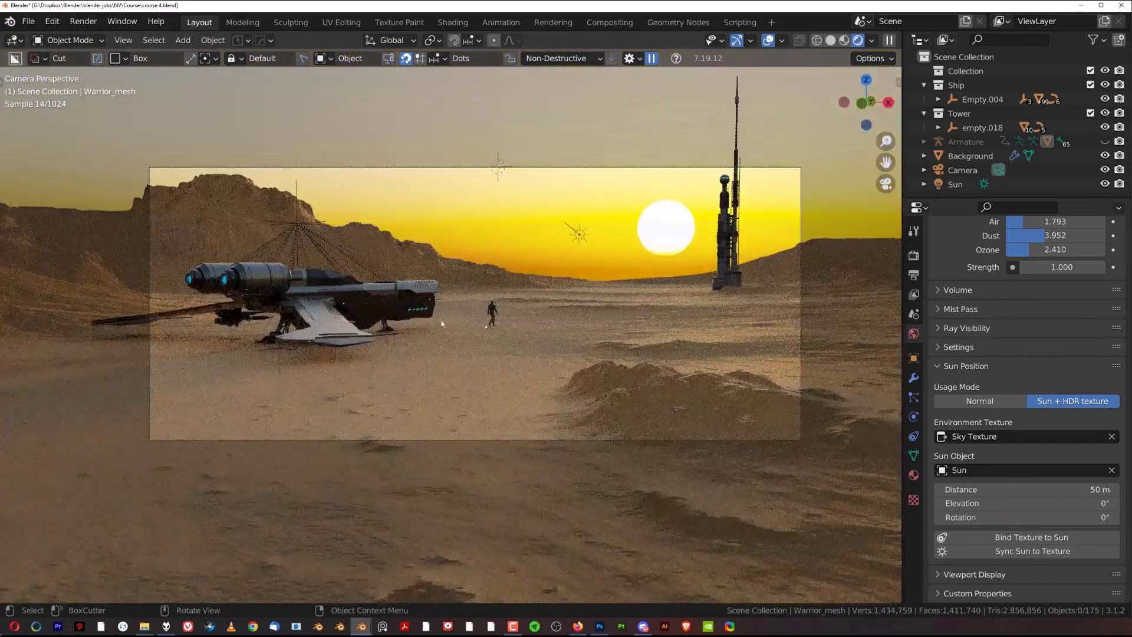
# Fine-tune the warrior's uniform scale against the ship and the surrounding desert.
pyautogui.scroll(3, 524, 298)
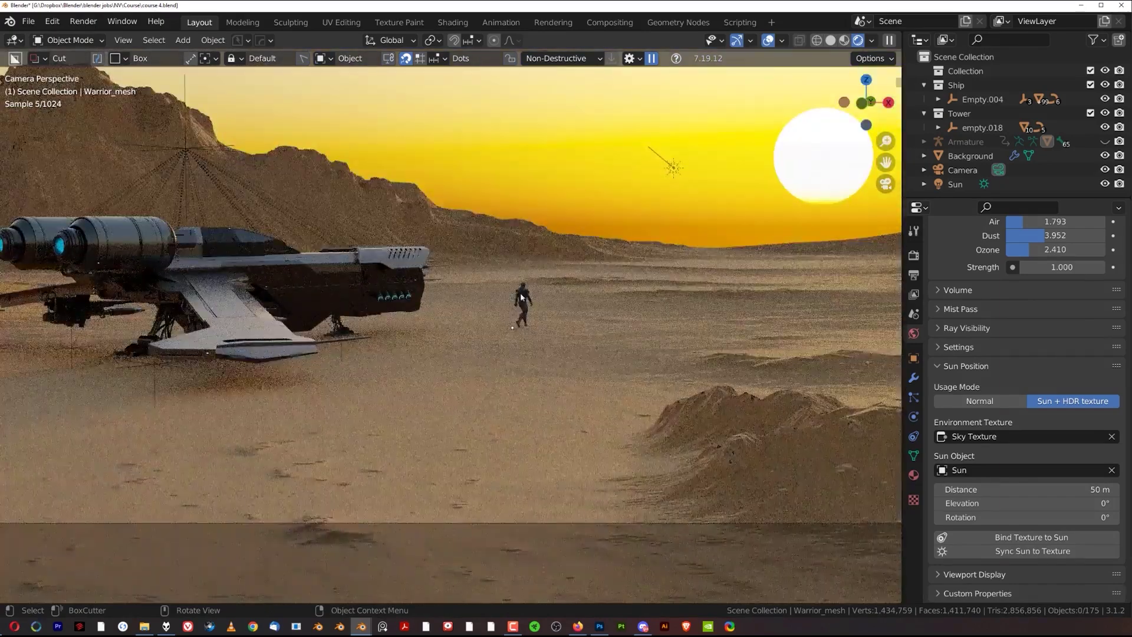
pyautogui.scroll(2, 521, 302)
pyautogui.press('s')
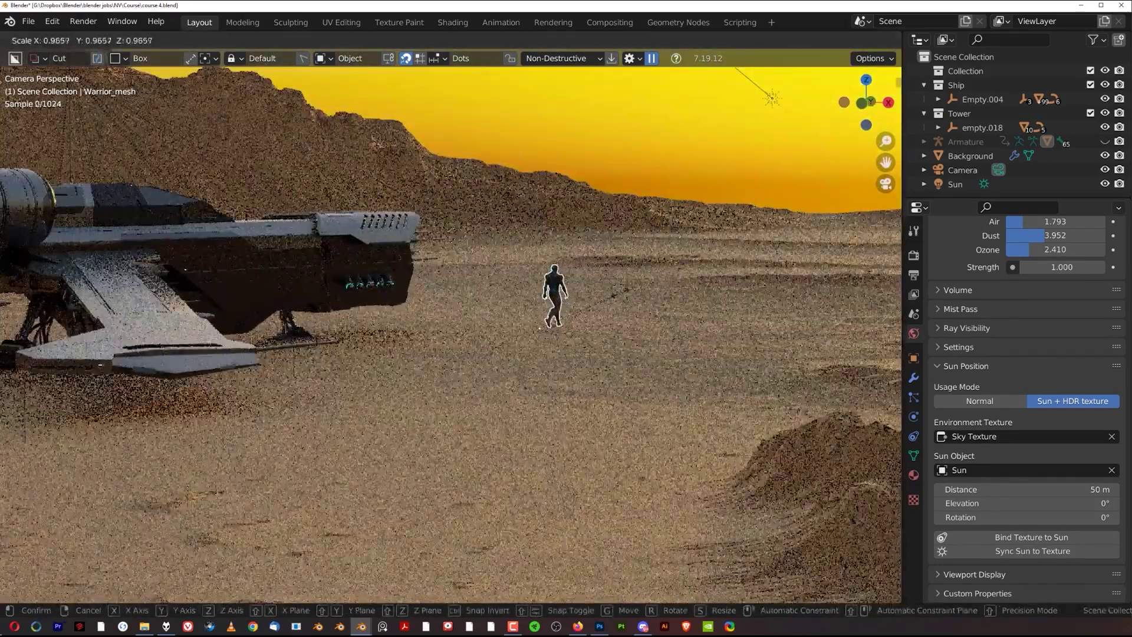
pyautogui.click(622, 294)
pyautogui.scroll(-3, 532, 281)
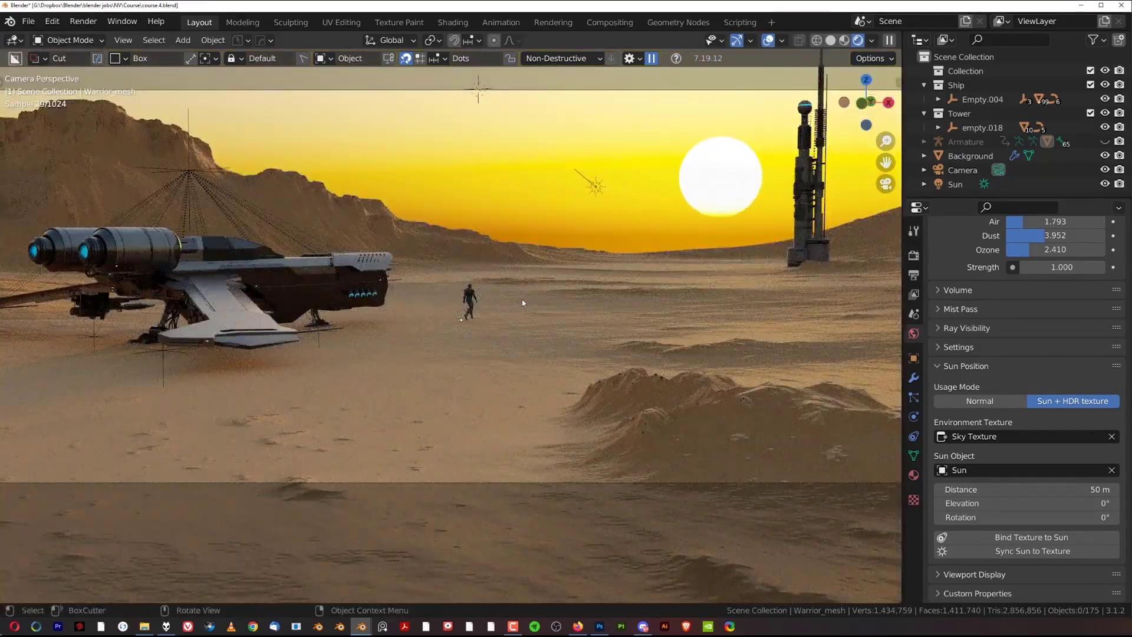
# Scale the warrior down further so it looks clearly smaller beside the ship's nose.
pyautogui.scroll(3, 521, 303)
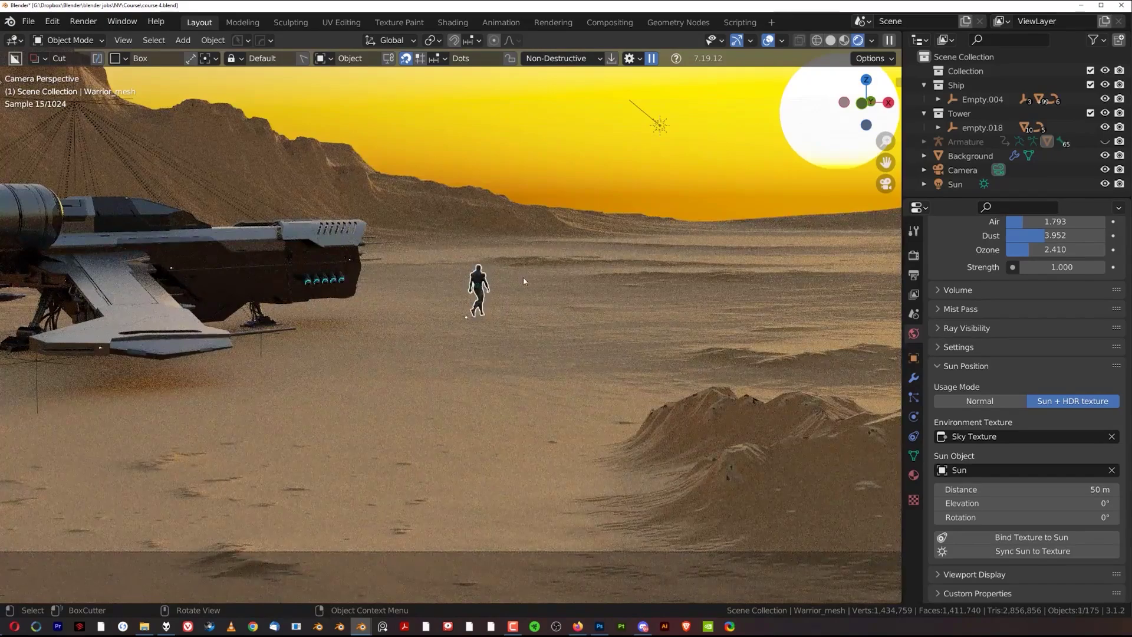
pyautogui.press('s')
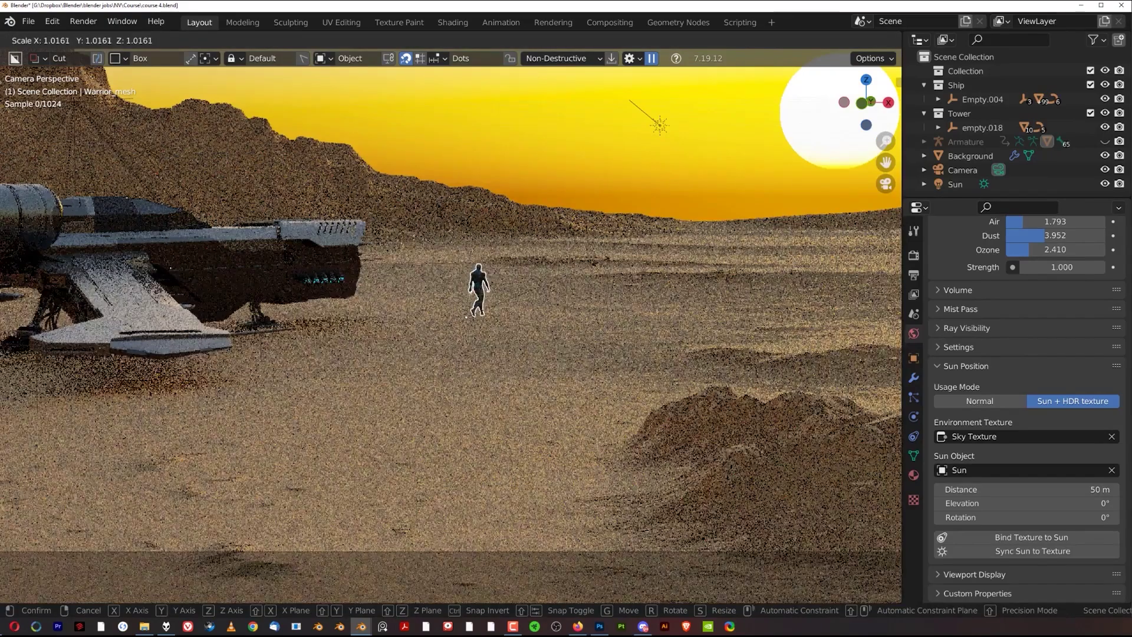
pyautogui.click(457, 319)
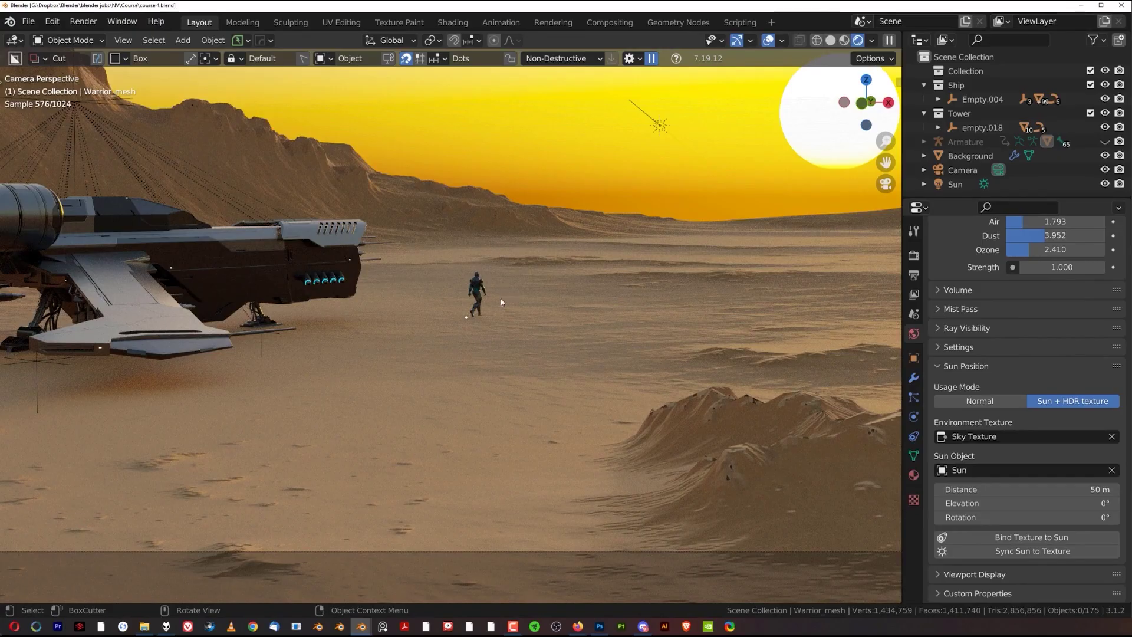
# Scale the warrior back up slightly, then check its foot contact with the ground and its size in the full camera frame.
pyautogui.press('s')
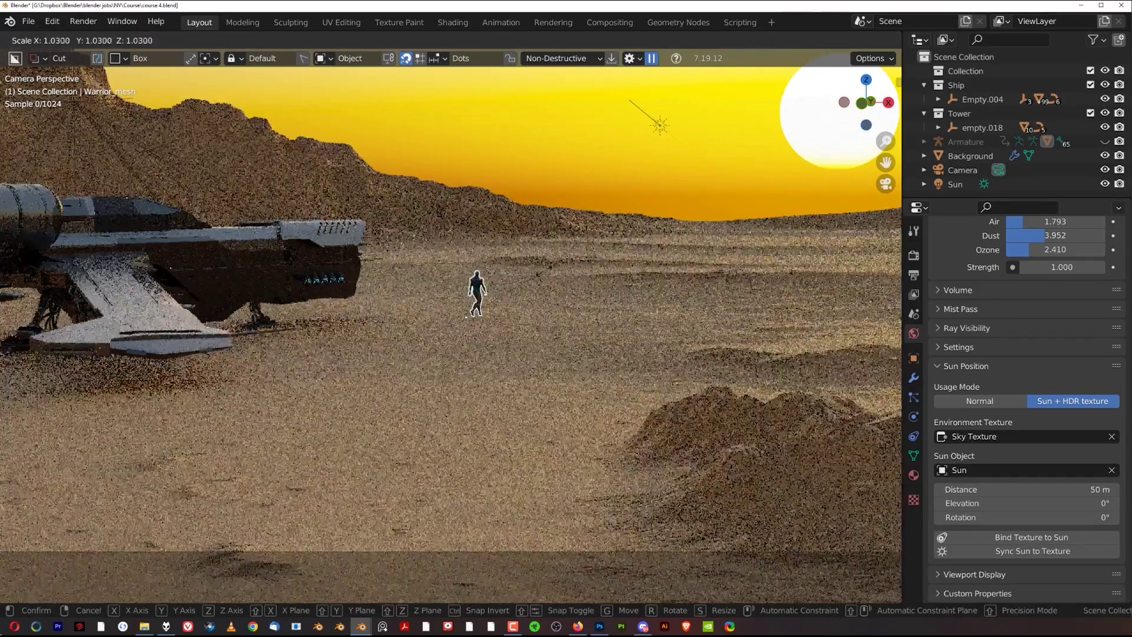
pyautogui.click(523, 278)
pyautogui.scroll(-3, 549, 299)
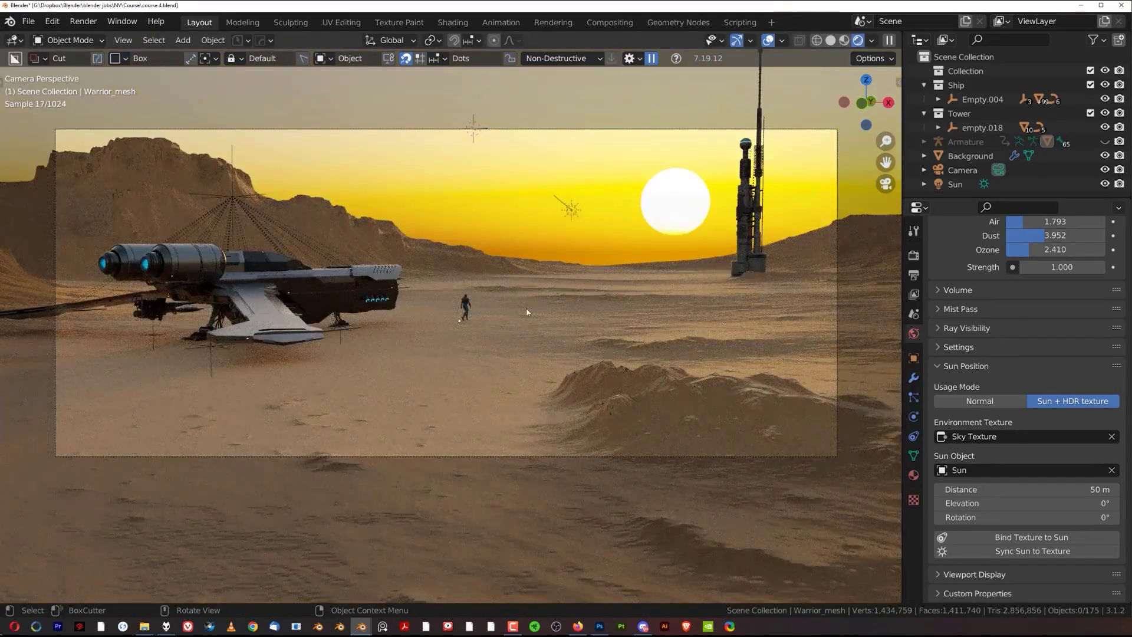
pyautogui.scroll(3, 508, 305)
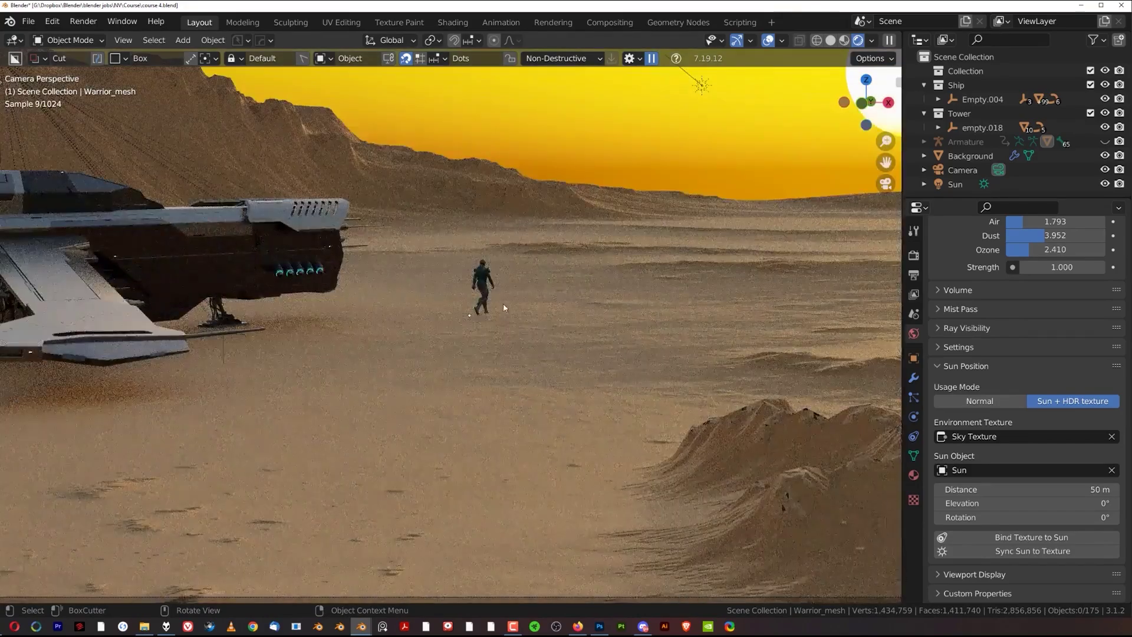
pyautogui.scroll(3, 505, 284)
pyautogui.scroll(2, 537, 269)
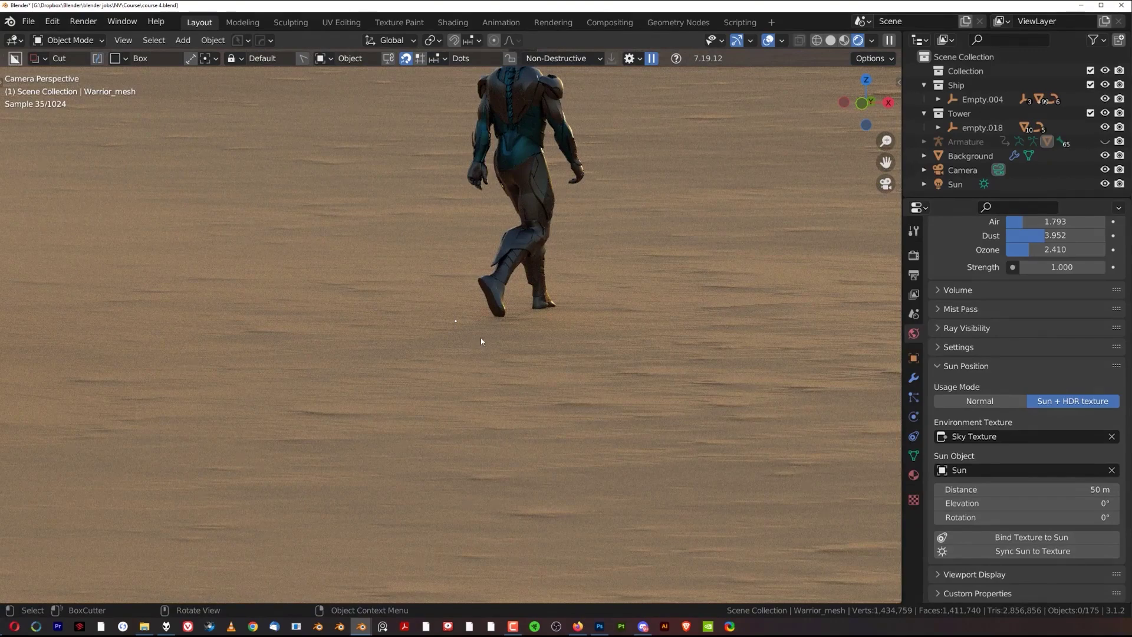
pyautogui.scroll(-8, 563, 308)
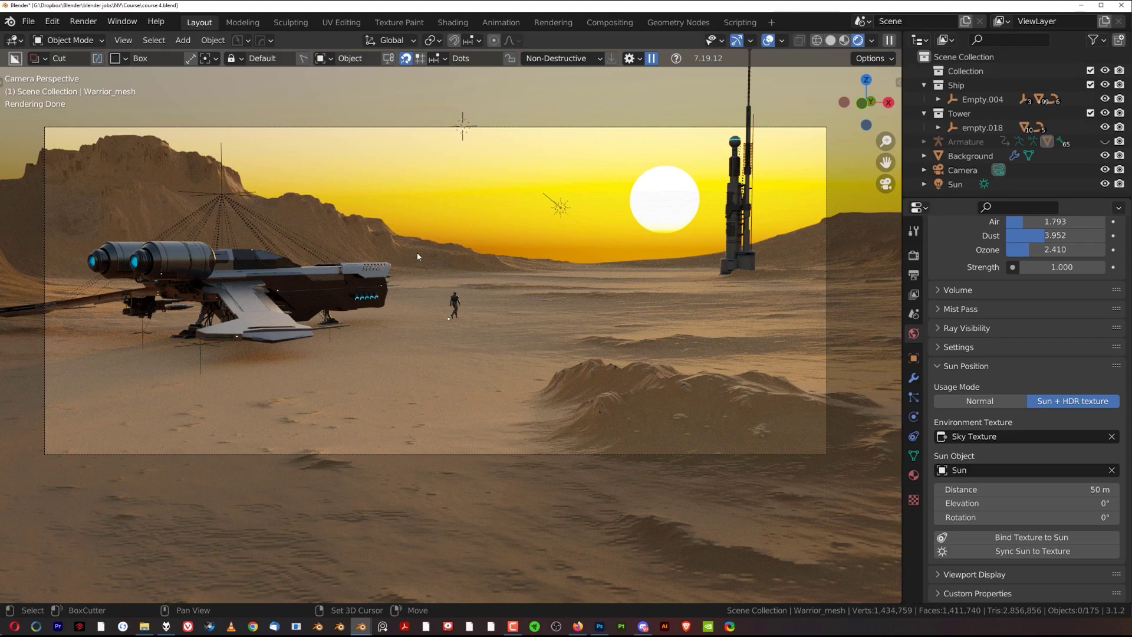
pyautogui.keyDown('shift'); pyautogui.moveTo(416, 252); pyautogui.dragTo(435, 264, button='middle'); pyautogui.keyUp('shift')
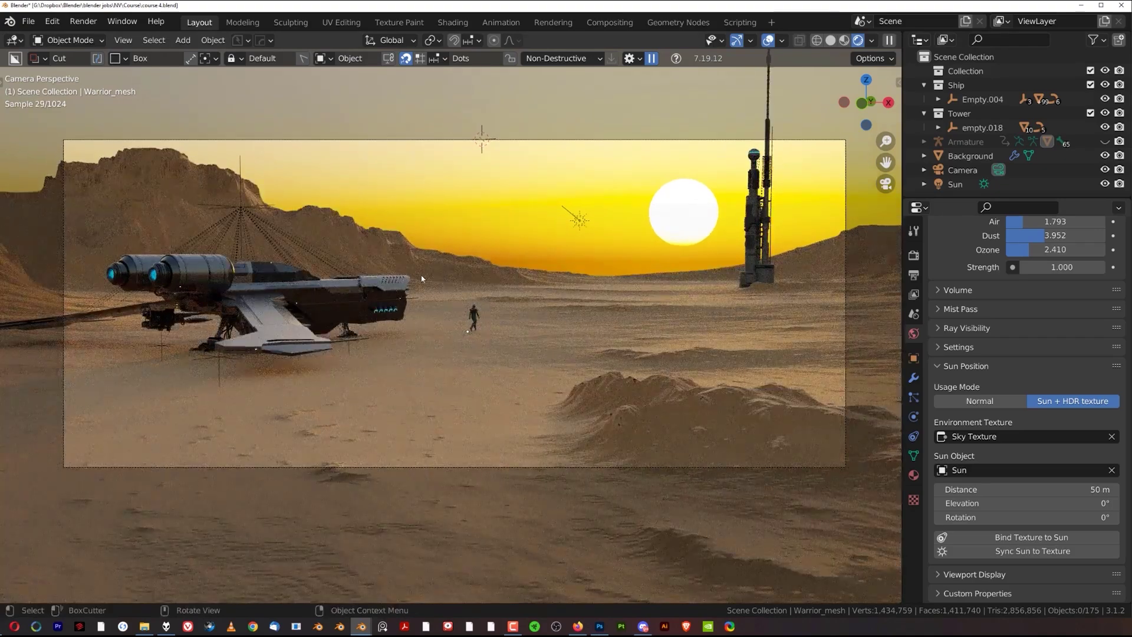